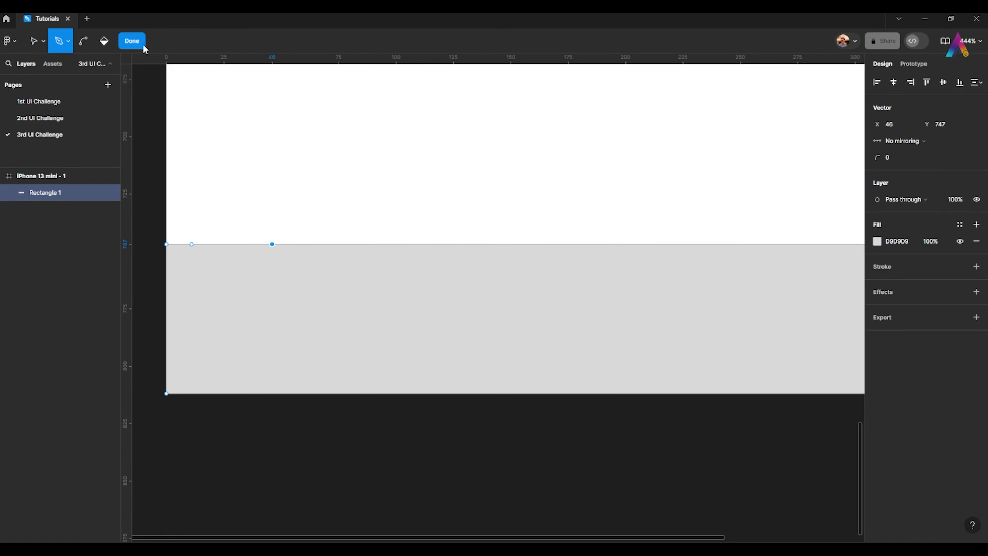
# Step: Try to pull the middle of the short segment on the grey bar's upper edge downward
pyautogui.click(133, 41)
pyautogui.press('Return')
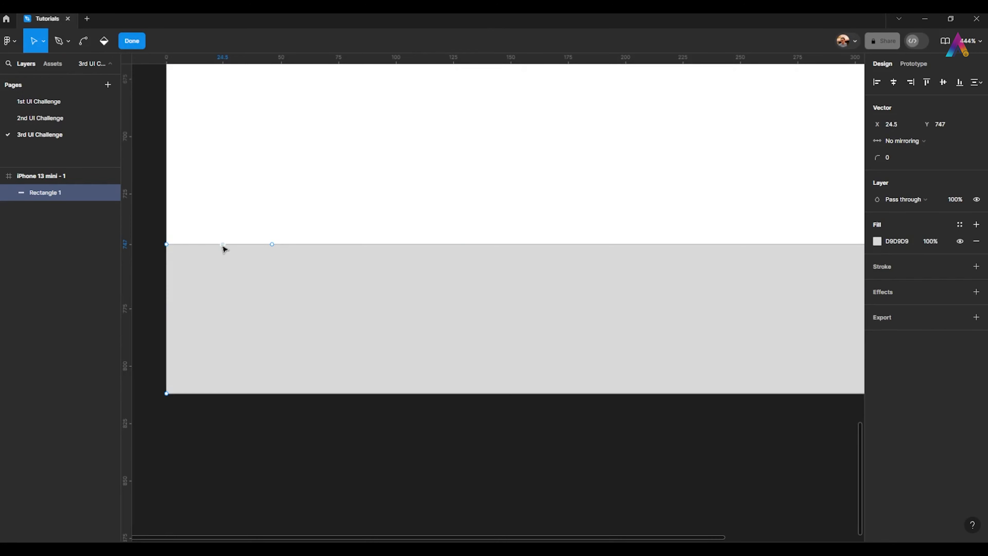
pyautogui.moveTo(222, 246); pyautogui.dragTo(223, 310)
pyautogui.hotkey('ctrl', 'z')
# Step: Add an anchor point midway along the short segment of the bar's upper edge and pull it down to Y 772.5
pyautogui.press('p')
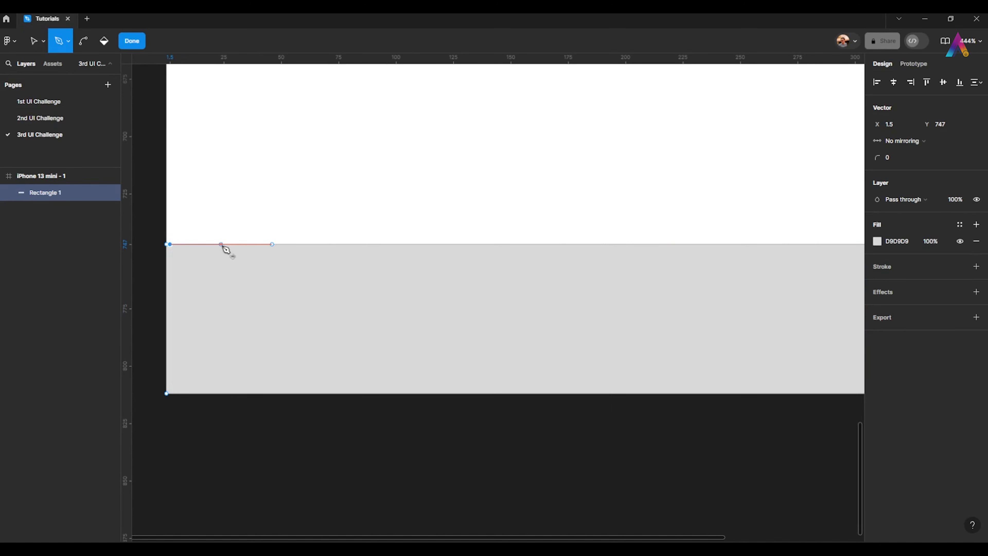
pyautogui.click(220, 244)
pyautogui.click(136, 48)
pyautogui.press('Return')
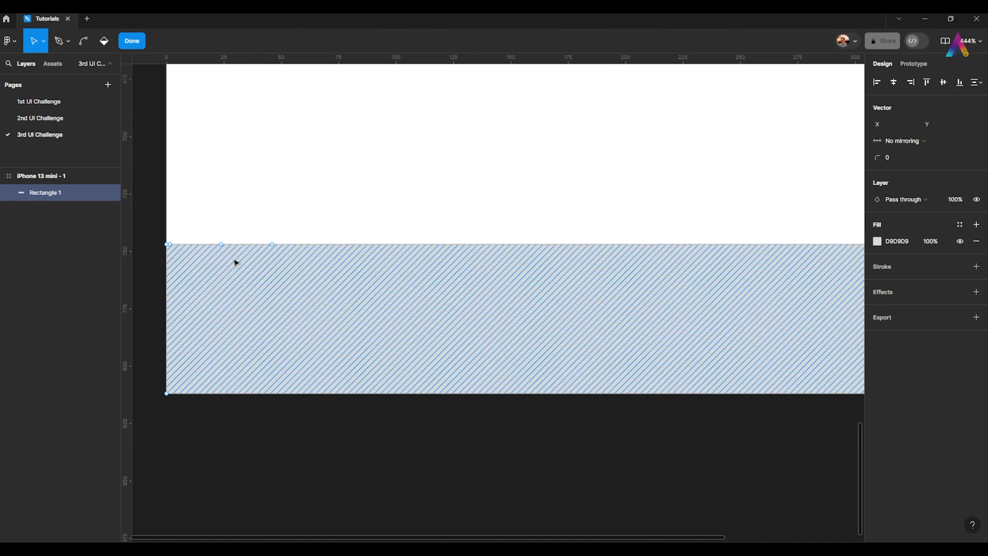
pyautogui.moveTo(221, 247); pyautogui.dragTo(221, 304)
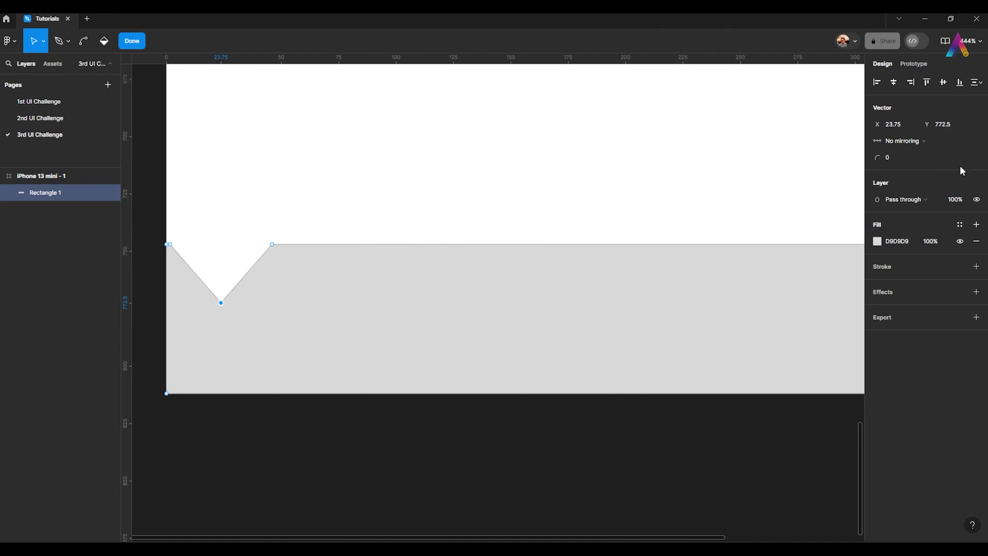
# Step: Try a corner radius of 120 on the notch's lowest point and reset it to 0
pyautogui.write('120')
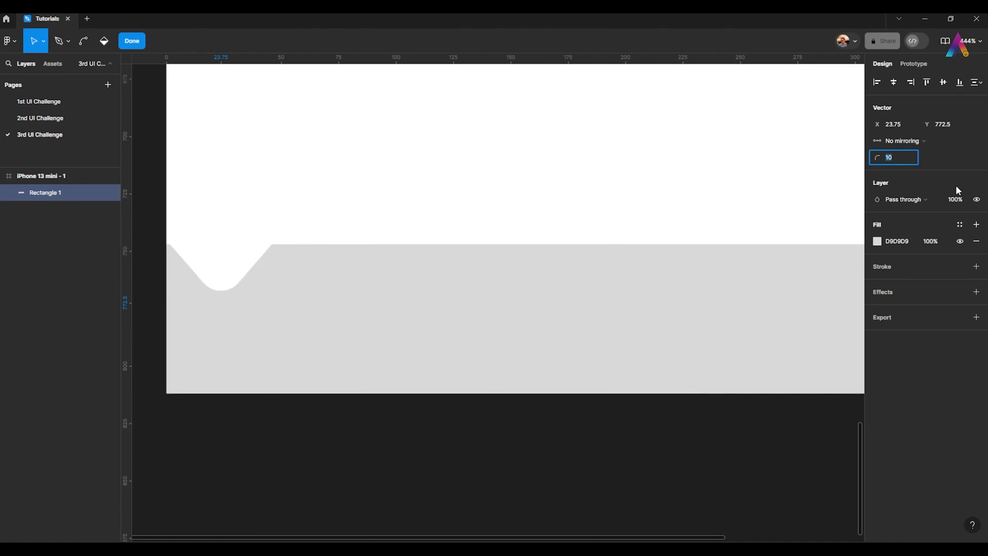
pyautogui.press('Return')
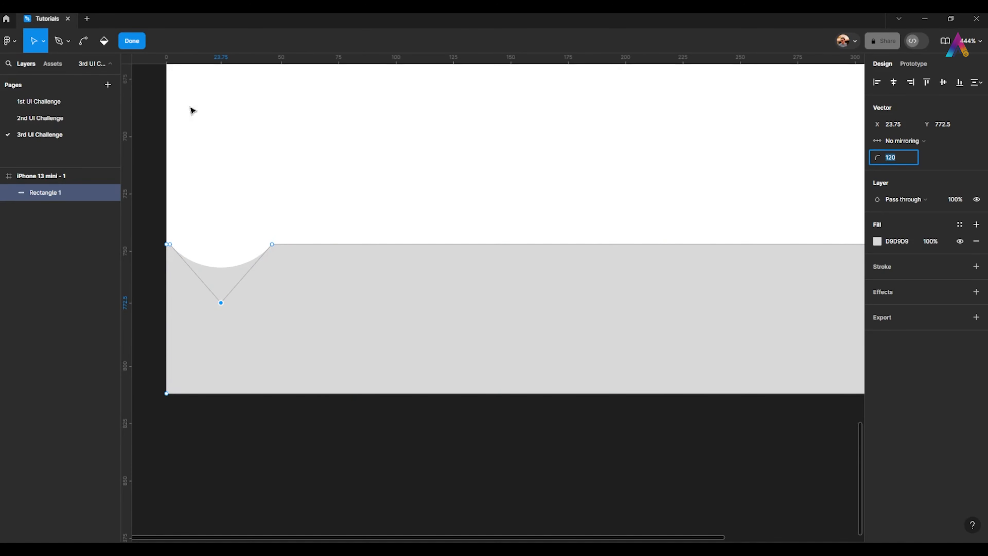
pyautogui.doubleClick(218, 305)
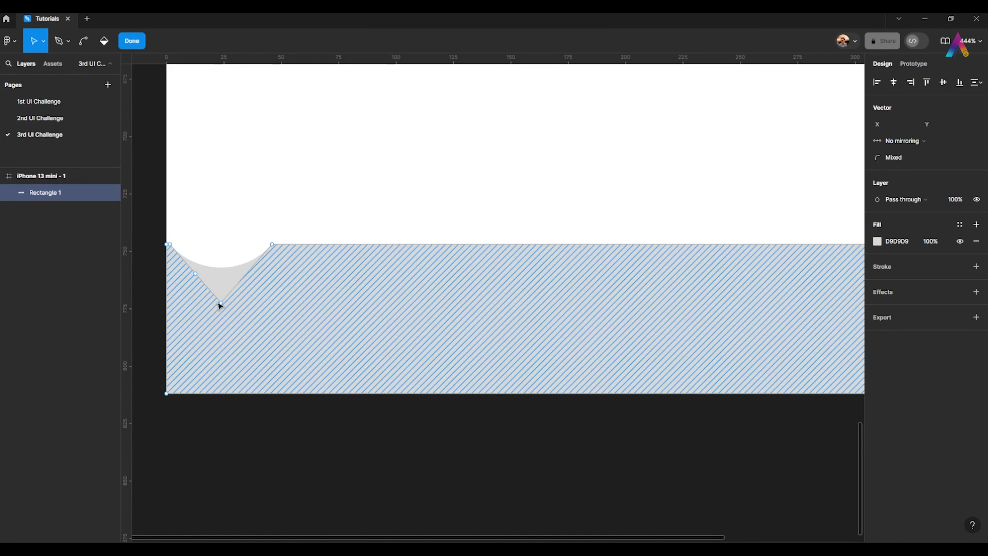
pyautogui.click(220, 304)
pyautogui.click(902, 162)
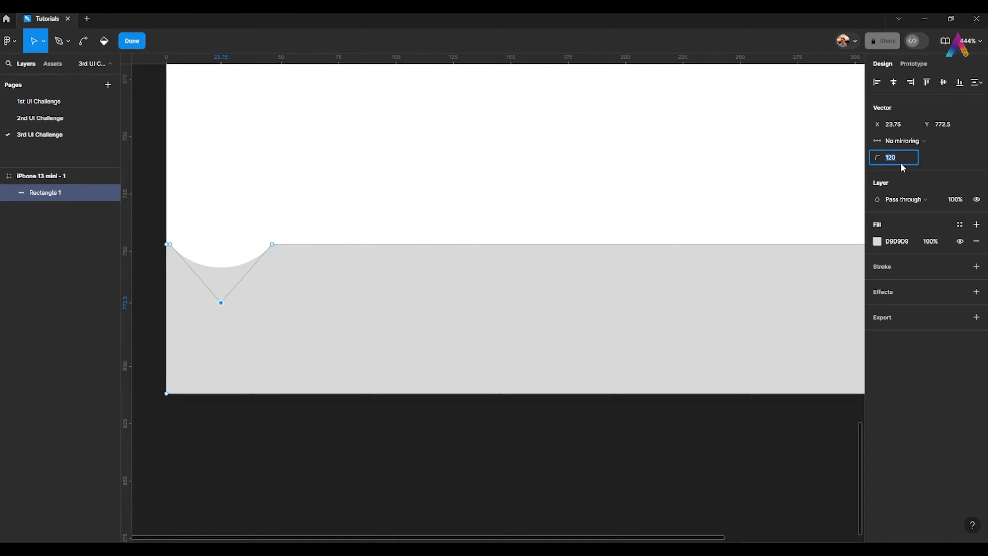
pyautogui.write('0')
pyautogui.press('Return')
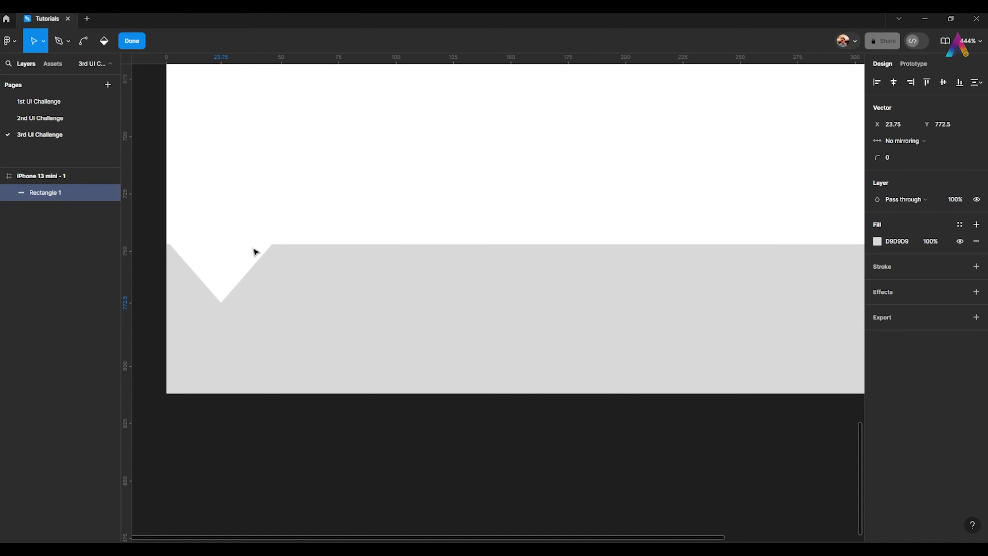
# Step: Set the corner radius of the notch's two upper points to 20
pyautogui.click(272, 245)
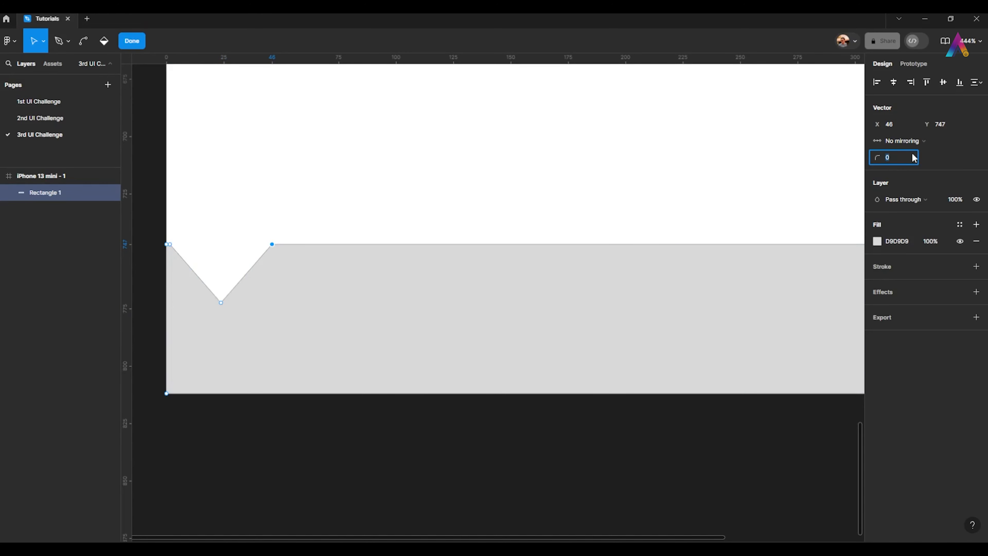
pyautogui.press('Return')
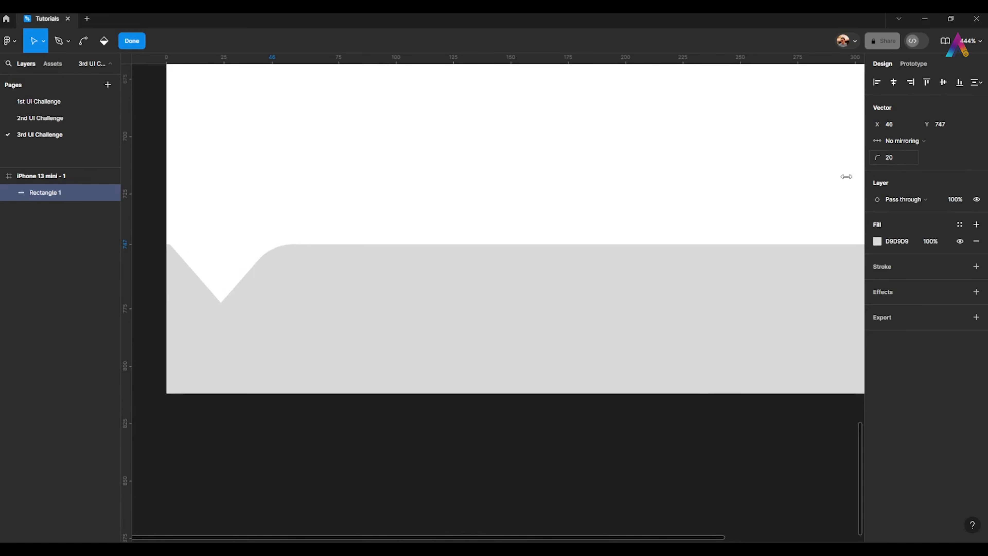
pyautogui.click(171, 246)
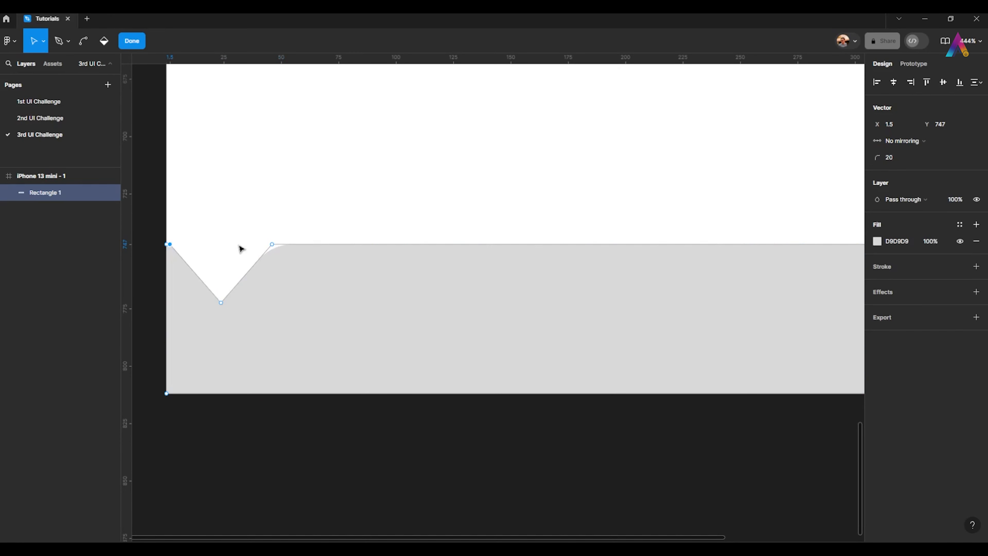
# Step: Shift the notch's three points horizontally along the bar so its upper points sit at X 25 and X 69.5
pyautogui.keyDown('shift'); pyautogui.click(272, 245); pyautogui.keyUp('shift')
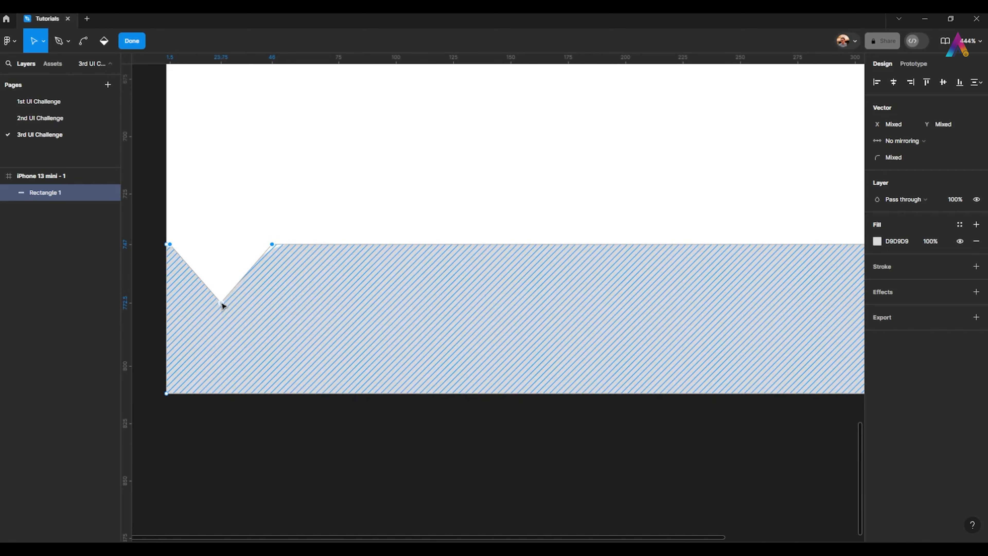
pyautogui.scroll(5, 223, 306)
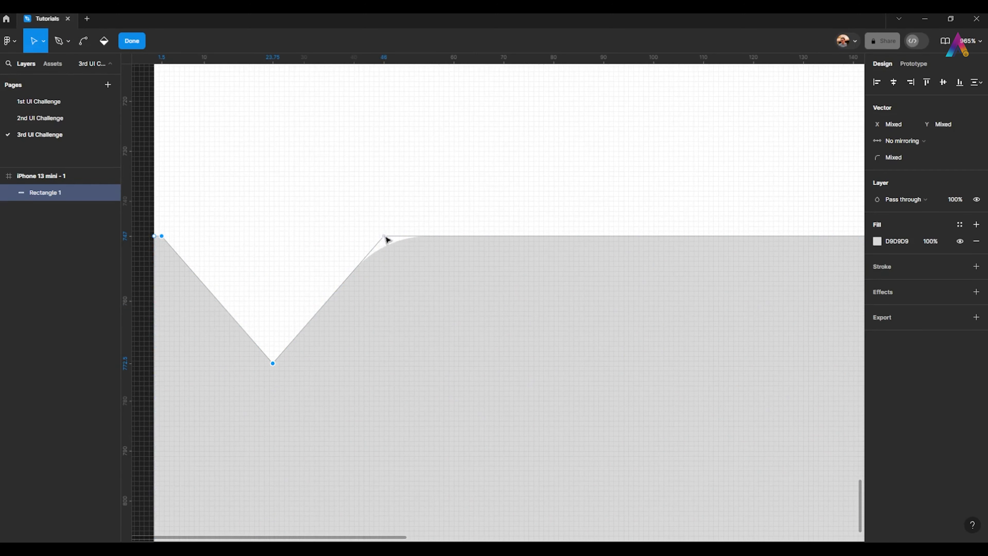
pyautogui.moveTo(384, 237); pyautogui.dragTo(502, 236)
pyautogui.scroll(-4, 417, 260)
pyautogui.scroll(2, 420, 257)
# Step: Raise the corner radius of the notch's two upper points to 220
pyautogui.click(310, 246)
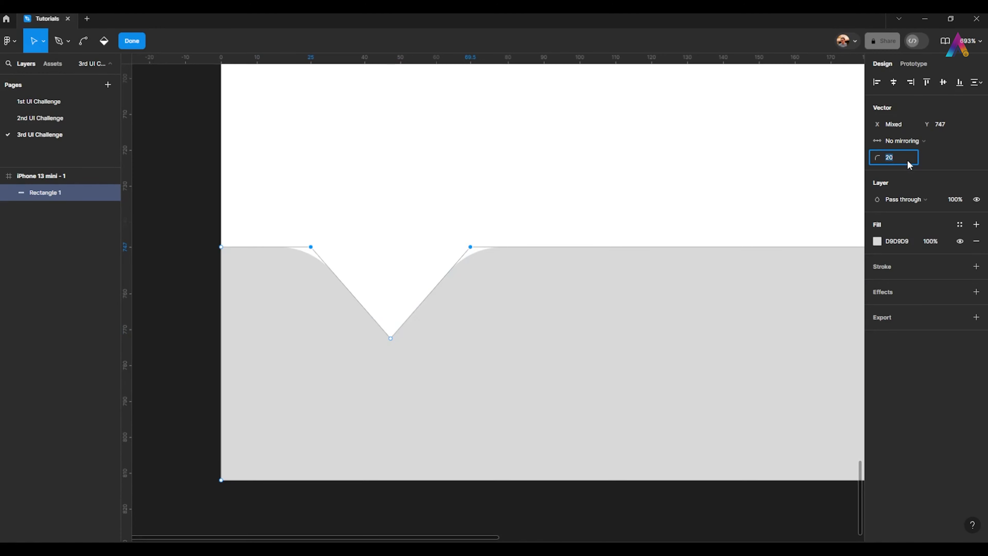
pyautogui.hotkey('shift', 'Up')
pyautogui.hotkey('shift', 'Up')
pyautogui.hotkey('shift', 'Up')
pyautogui.hotkey('shift', 'Up')
pyautogui.hotkey('shift', 'Up')
pyautogui.hotkey('shift', 'Up')
pyautogui.hotkey('shift', 'Up')
pyautogui.hotkey('shift', 'Up')
pyautogui.hotkey('shift', 'Up')
pyautogui.hotkey('shift', 'Up')
pyautogui.hotkey('shift', 'Up')
pyautogui.hotkey('shift', 'Up')
pyautogui.hotkey('shift', 'Up')
pyautogui.hotkey('shift', 'Up')
pyautogui.hotkey('shift', 'Up')
pyautogui.hotkey('shift', 'Up')
pyautogui.hotkey('shift', 'Up')
pyautogui.hotkey('shift', 'Up')
pyautogui.hotkey('shift', 'Up')
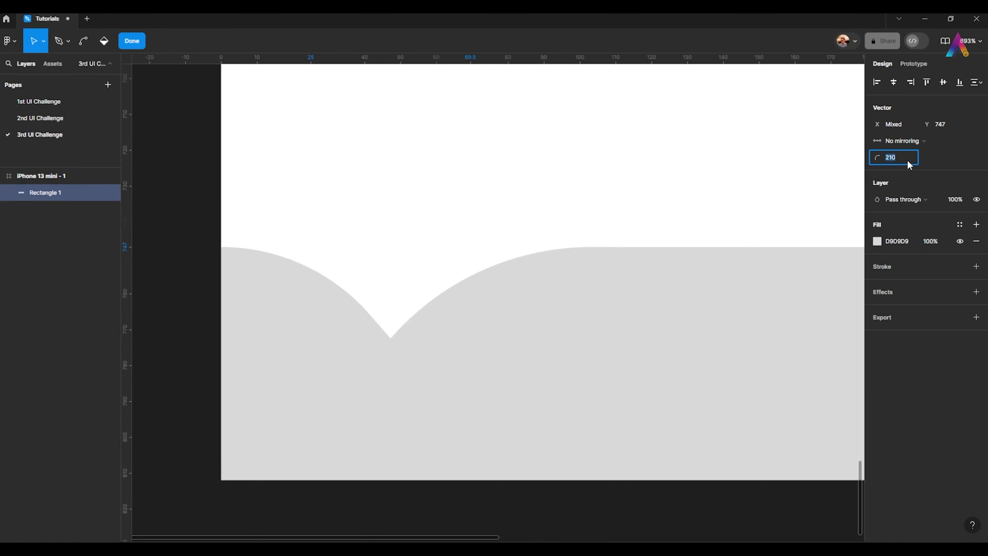
pyautogui.hotkey('shift', 'Up')
pyautogui.press('Return')
pyautogui.scroll(-1, 336, 348)
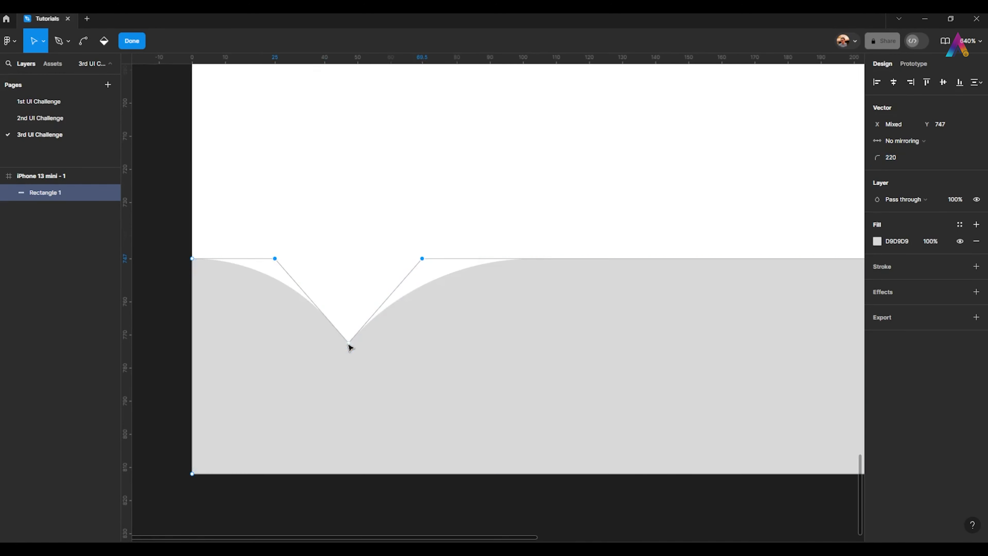
# Step: Bend the notch's lowest point into a smooth curve with horizontal handles reaching X 25 and X 69.5, and finish vector editing
pyautogui.click(349, 343)
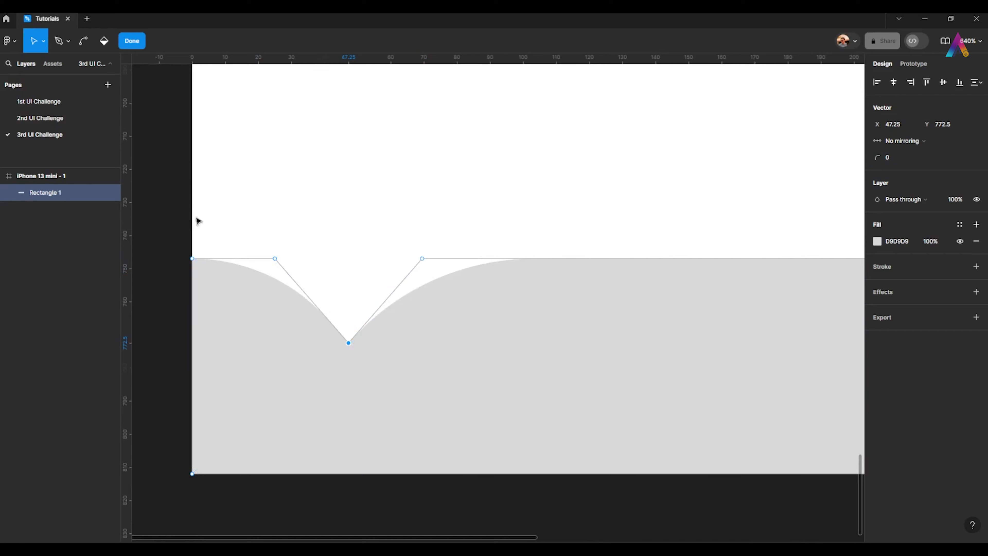
pyautogui.click(60, 41)
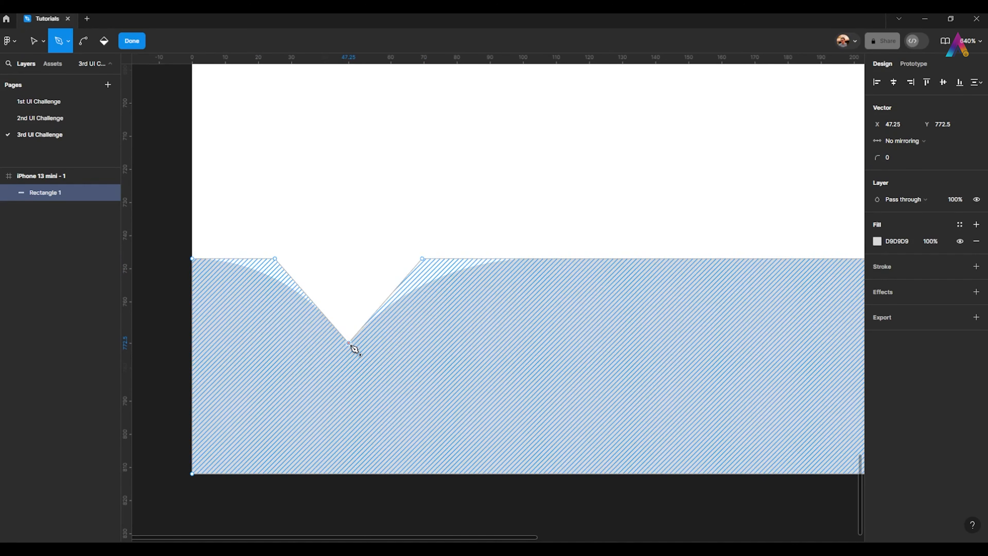
pyautogui.click(83, 48)
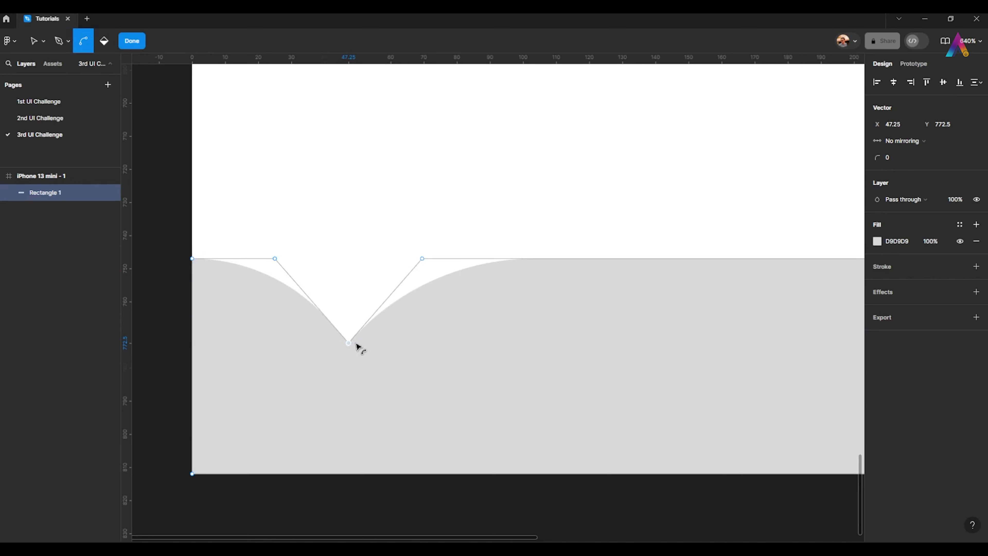
pyautogui.moveTo(357, 344); pyautogui.dragTo(423, 345)
pyautogui.click(130, 41)
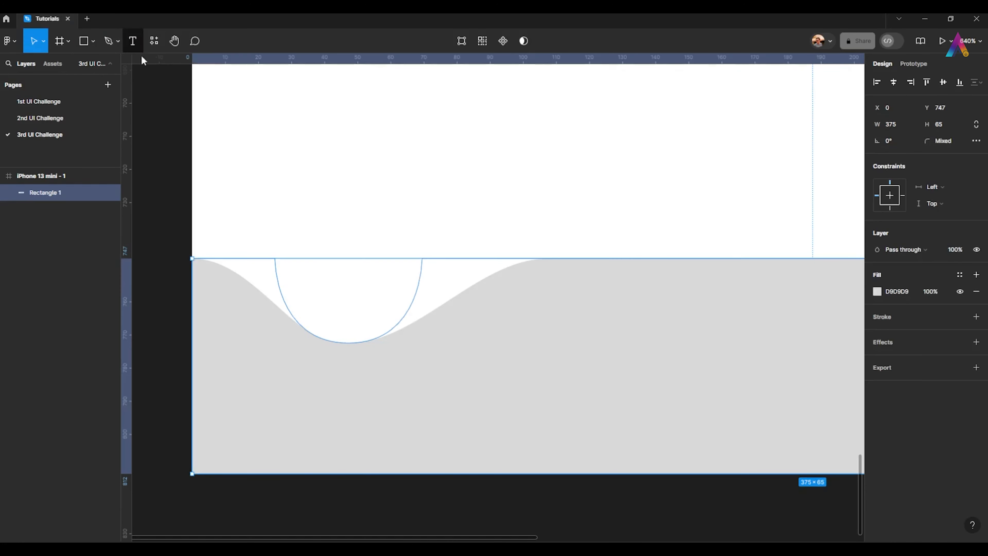
# Step: Reopen the bar's vector shape and set the corner radius of the notch's two upper points to 30
pyautogui.click(461, 41)
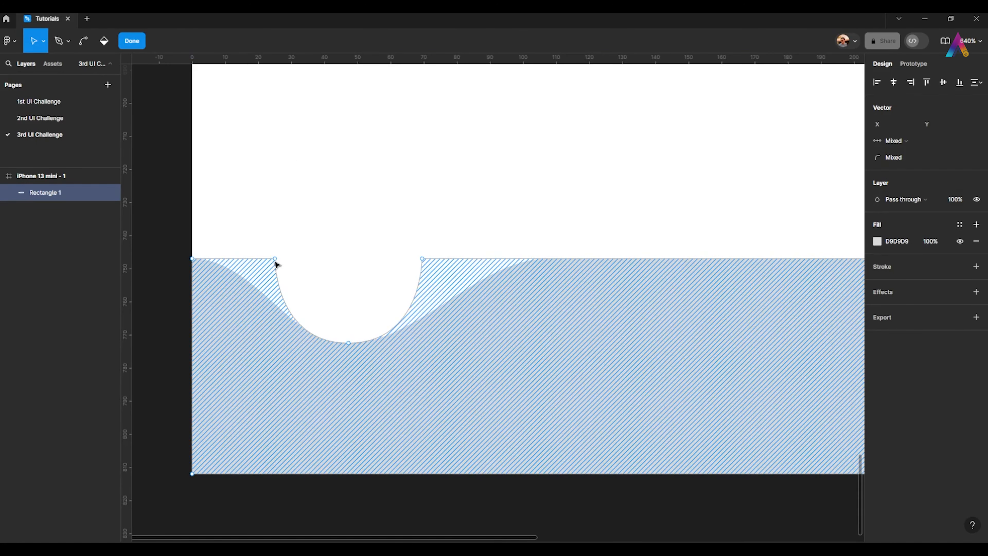
pyautogui.click(275, 259)
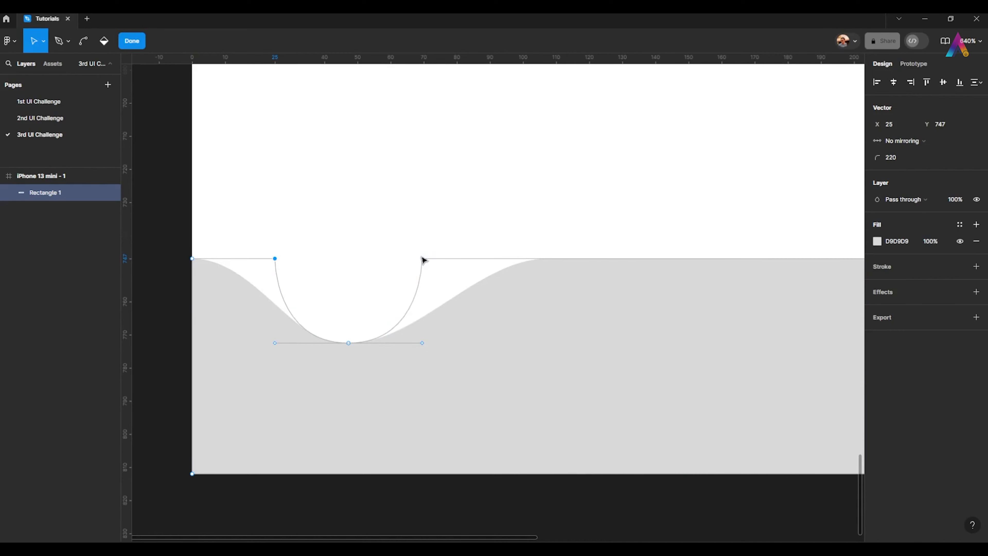
pyautogui.click(894, 156)
pyautogui.write('30')
pyautogui.press('Return')
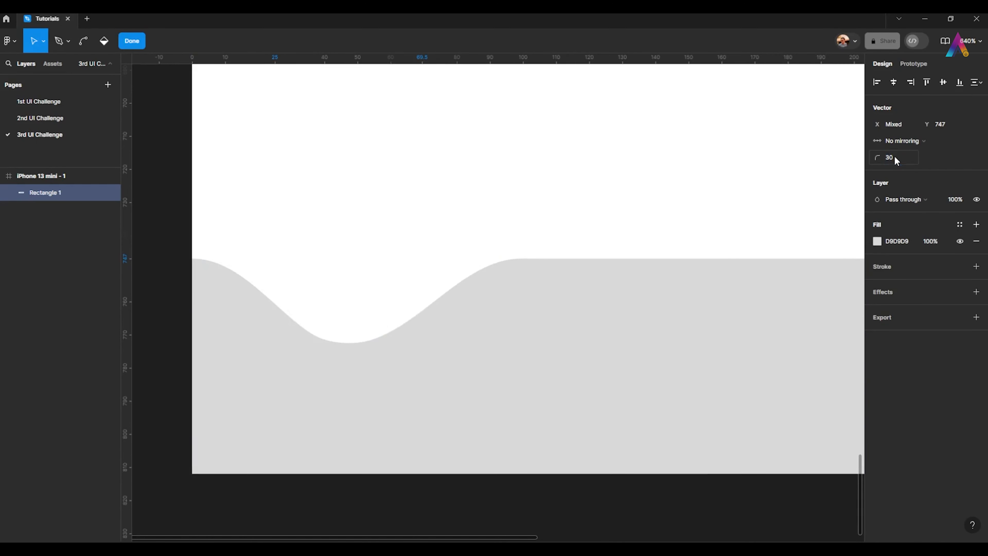
# Step: Try corner radii of 10, 20 and 18 on the notch's upper points, settle on 15, and leave vector editing
pyautogui.click(916, 157)
pyautogui.write('10')
pyautogui.press('Return')
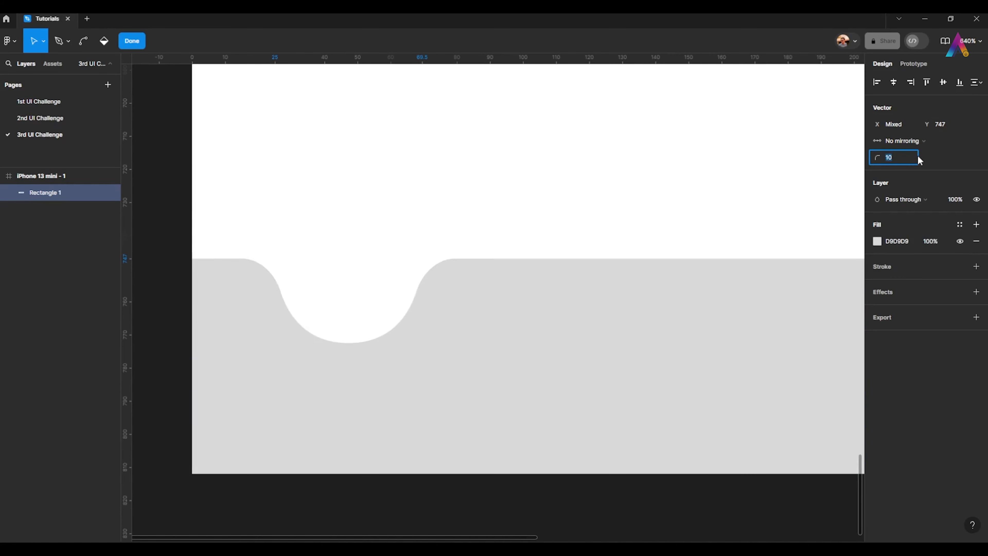
pyautogui.write('20')
pyautogui.press('Return')
pyautogui.write('18')
pyautogui.press('Return')
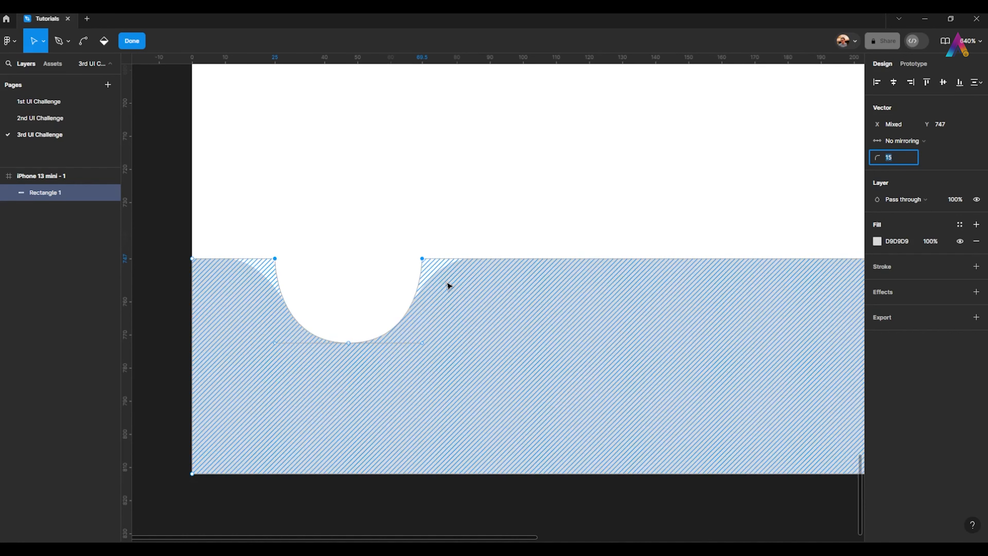
pyautogui.scroll(-5, 447, 282)
pyautogui.press('Return')
pyautogui.scroll(3, 292, 295)
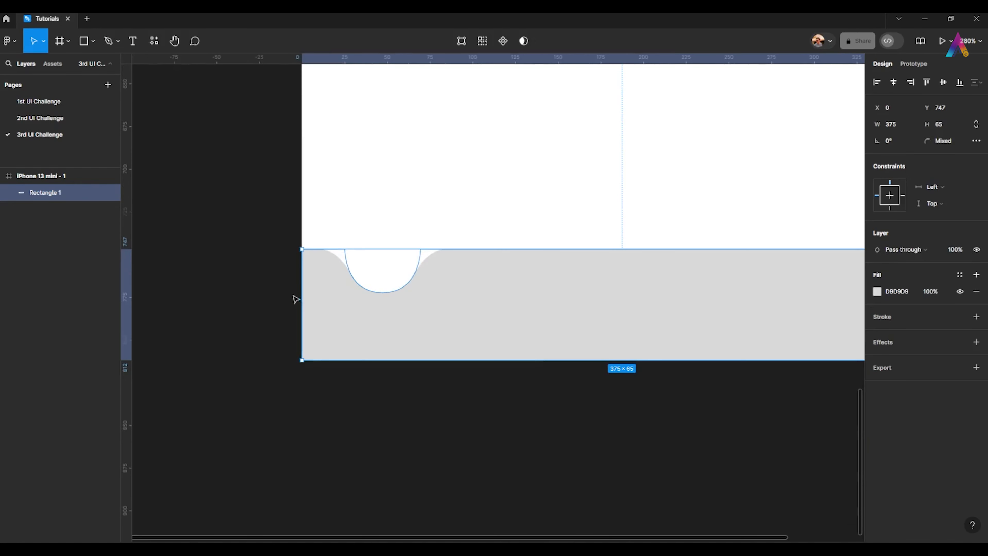
pyautogui.click(254, 297)
pyautogui.scroll(-1, 249, 308)
pyautogui.scroll(2, 323, 323)
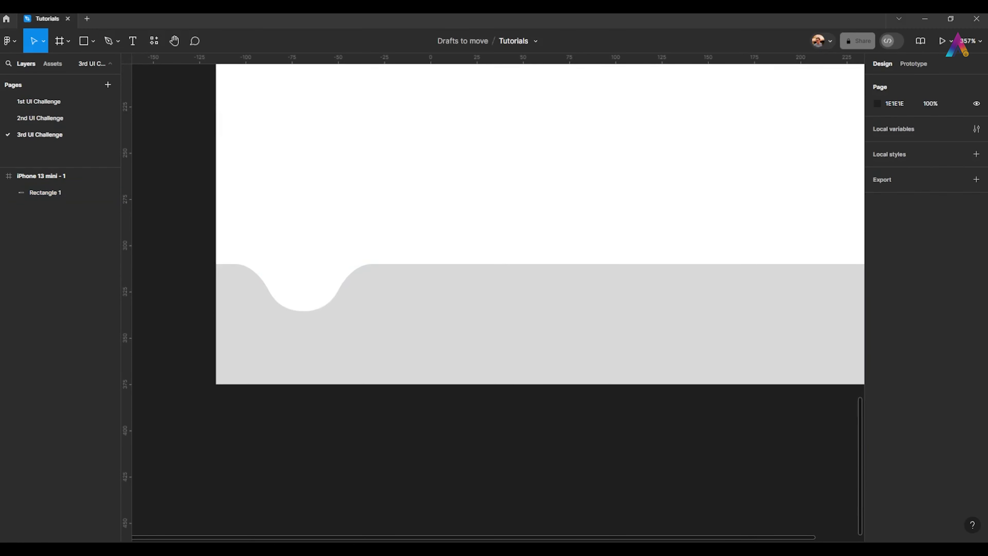
# Step: Edit the bar's vector shape again and pull the notch's lowest point down to Y 785
pyautogui.scroll(4, 297, 314)
pyautogui.click(298, 336)
pyautogui.doubleClick(311, 300)
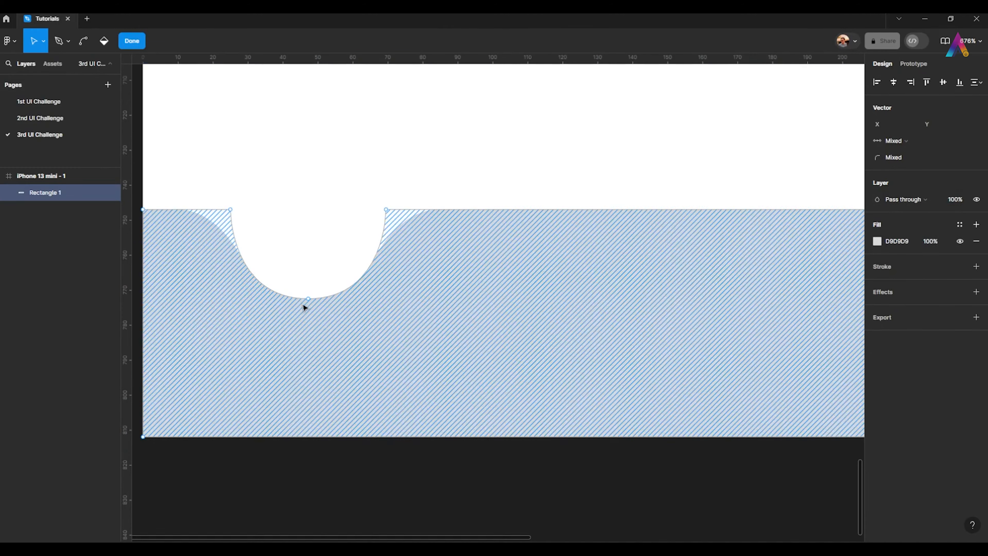
pyautogui.click(308, 299)
pyautogui.scroll(-2, 310, 304)
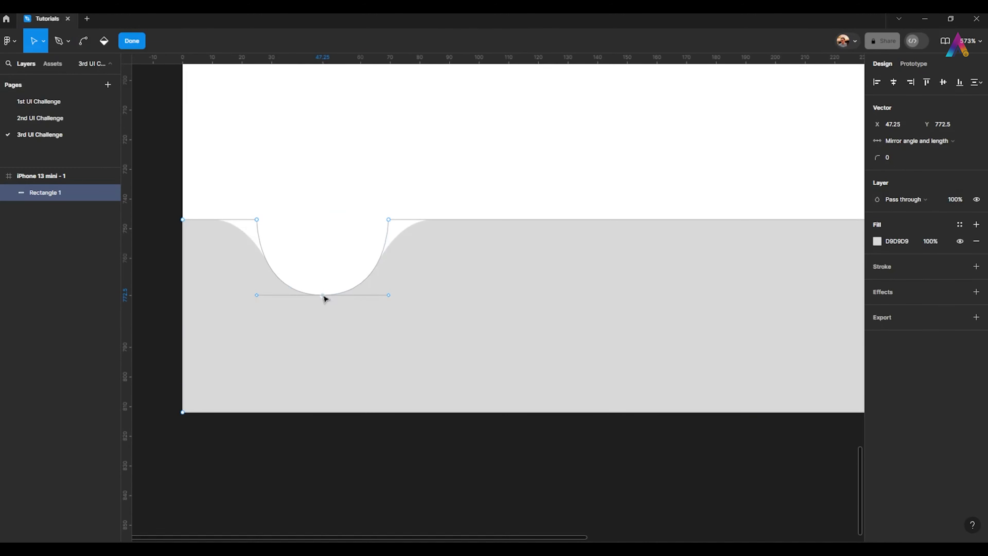
pyautogui.moveTo(323, 296); pyautogui.dragTo(325, 333)
pyautogui.moveTo(325, 333); pyautogui.dragTo(325, 334)
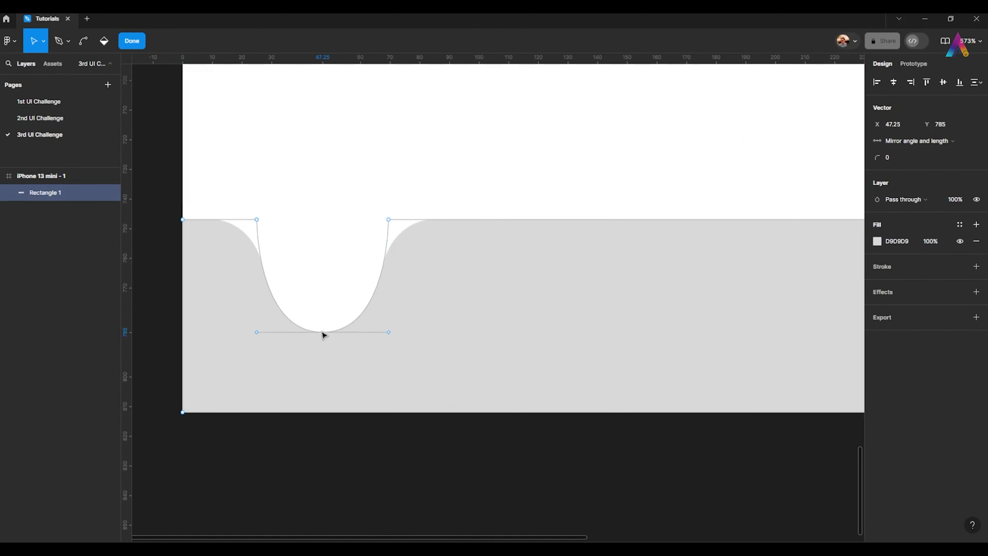
# Step: Adjust the notch's lowest point to about Y 778, lengthen its horizontal handles for a broader base, and leave vector editing
pyautogui.moveTo(323, 332); pyautogui.dragTo(354, 422)
pyautogui.doubleClick(402, 426)
pyautogui.click(402, 427)
pyautogui.doubleClick(403, 276)
pyautogui.click(388, 219)
pyautogui.scroll(-3, 282, 270)
pyautogui.click(284, 296)
pyautogui.scroll(1, 286, 331)
pyautogui.click(287, 329)
pyautogui.hotkey('ctrl', 'z')
pyautogui.hotkey('ctrl', 'z')
pyautogui.click(287, 329)
pyautogui.doubleClick(354, 422)
pyautogui.scroll(-4, 298, 378)
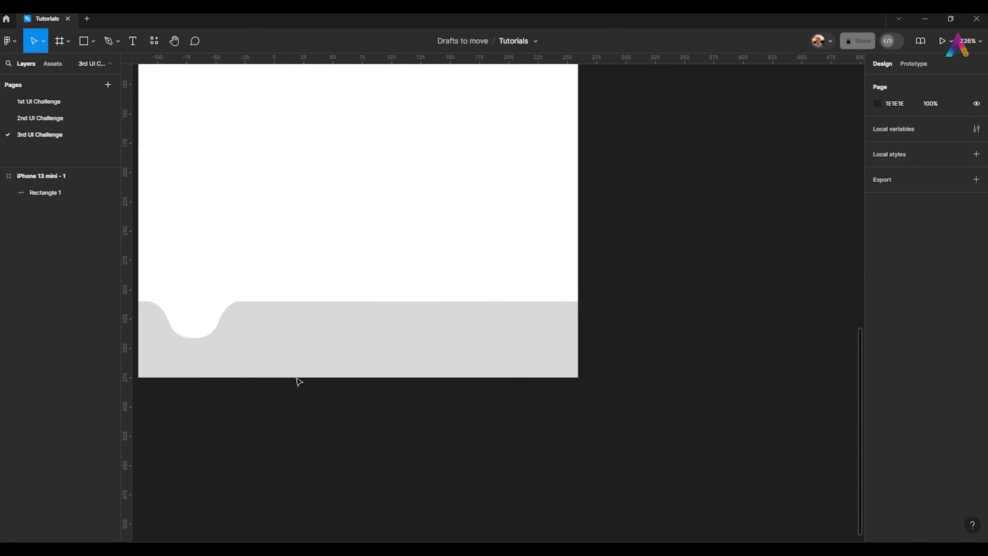
# Step: Raise the corner radius of the notch's two upper points to 20 and finish editing the shape
pyautogui.scroll(3, 311, 358)
pyautogui.click(325, 340)
pyautogui.doubleClick(326, 339)
pyautogui.click(305, 311)
pyautogui.keyDown('shift'); pyautogui.click(221, 311); pyautogui.keyUp('shift')
pyautogui.click(890, 157)
pyautogui.press('Up')
pyautogui.press('Up')
pyautogui.press('Up')
pyautogui.press('Up')
pyautogui.press('Up')
pyautogui.scroll(-3, 490, 310)
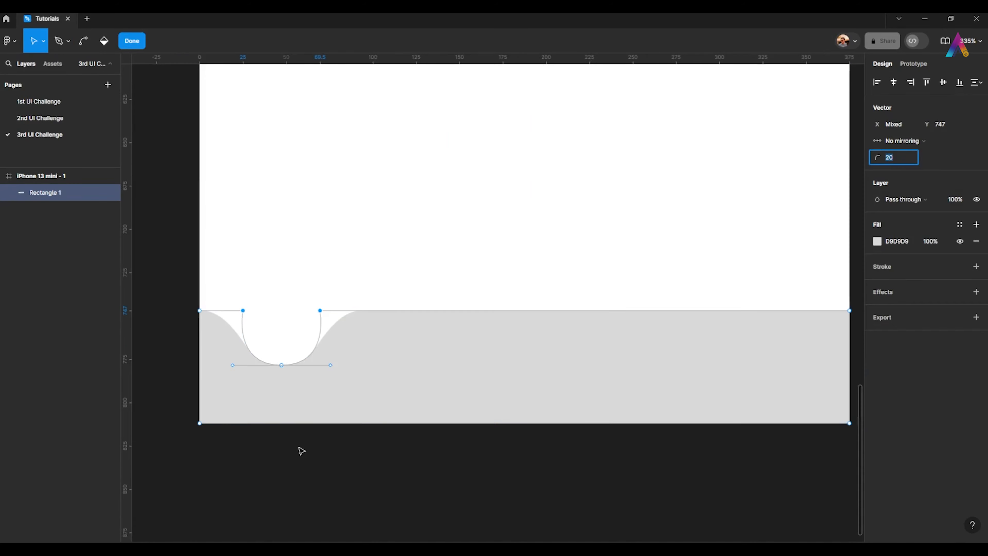
pyautogui.doubleClick(300, 450)
pyautogui.scroll(-2, 331, 404)
pyautogui.click(300, 419)
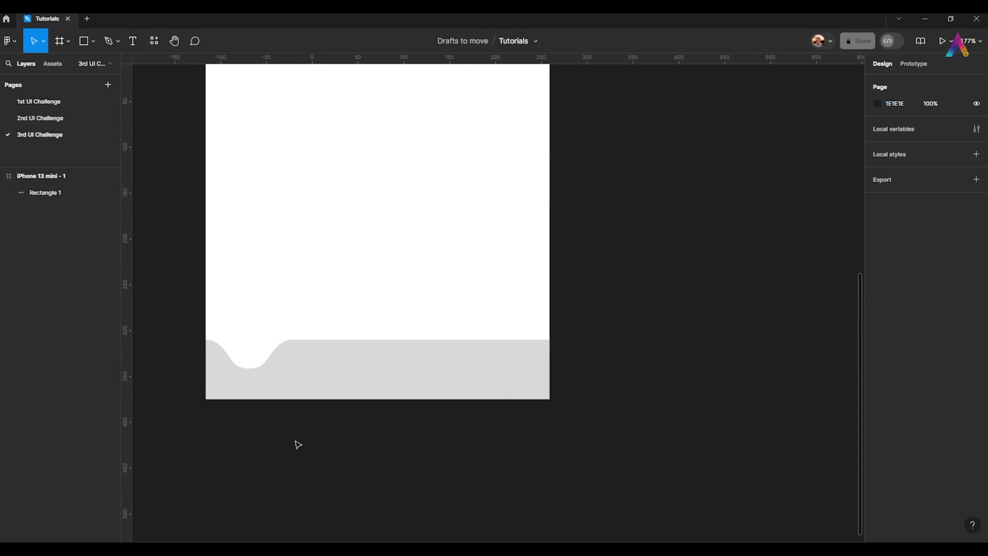
pyautogui.scroll(1, 295, 441)
pyautogui.moveTo(295, 441); pyautogui.dragTo(339, 420)
pyautogui.scroll(2, 340, 422)
pyautogui.moveTo(365, 382); pyautogui.dragTo(348, 449)
pyautogui.scroll(-2, 414, 418)
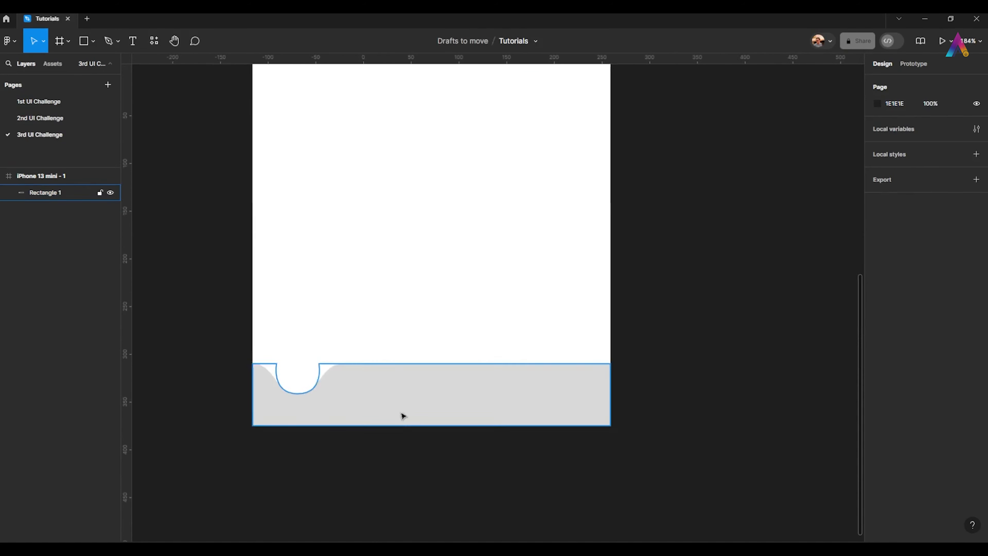
# Step: Select the bar shape and examine its curved notch from close up and at full width
pyautogui.moveTo(402, 415); pyautogui.dragTo(380, 410)
pyautogui.click(338, 405)
pyautogui.scroll(-2, 357, 394)
pyautogui.scroll(4, 285, 394)
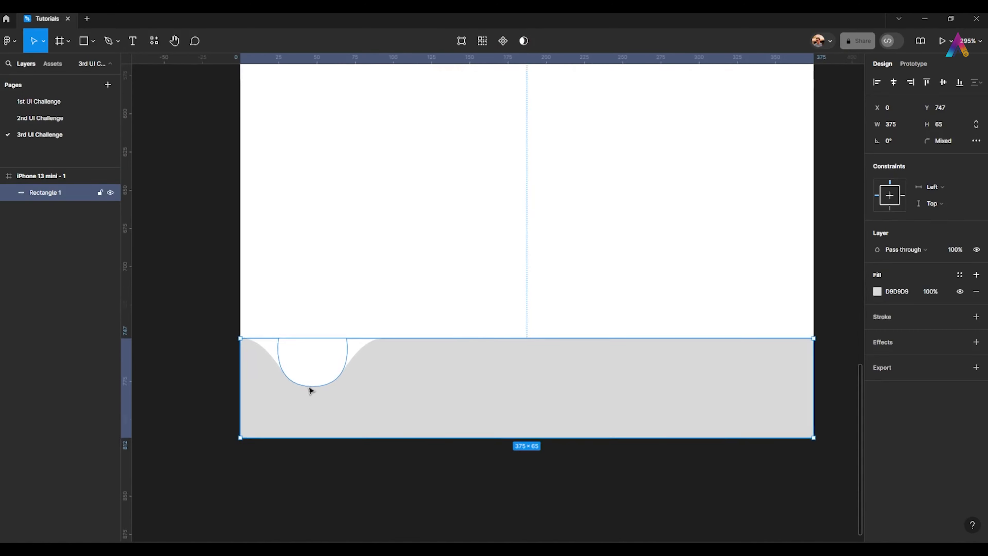
pyautogui.scroll(-4, 241, 354)
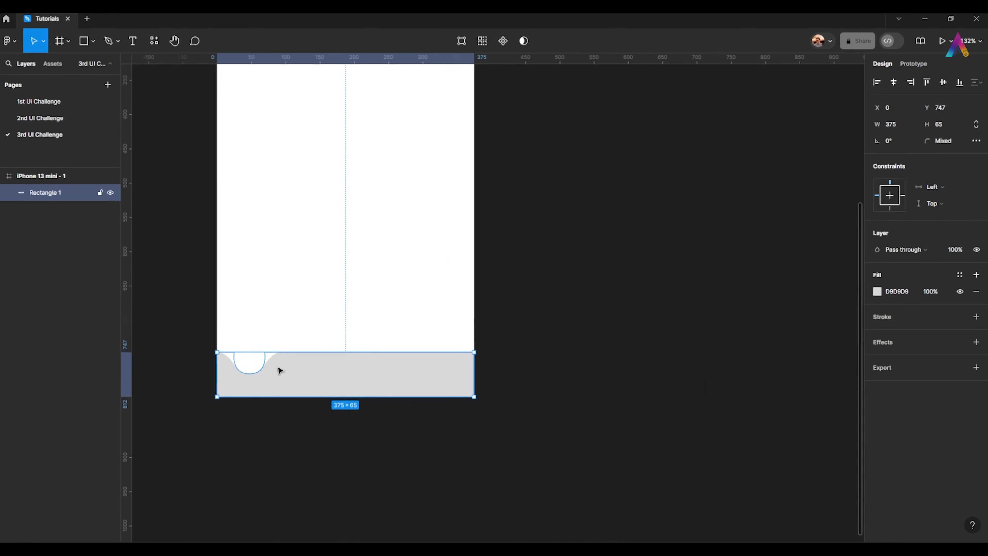
pyautogui.scroll(3, 274, 368)
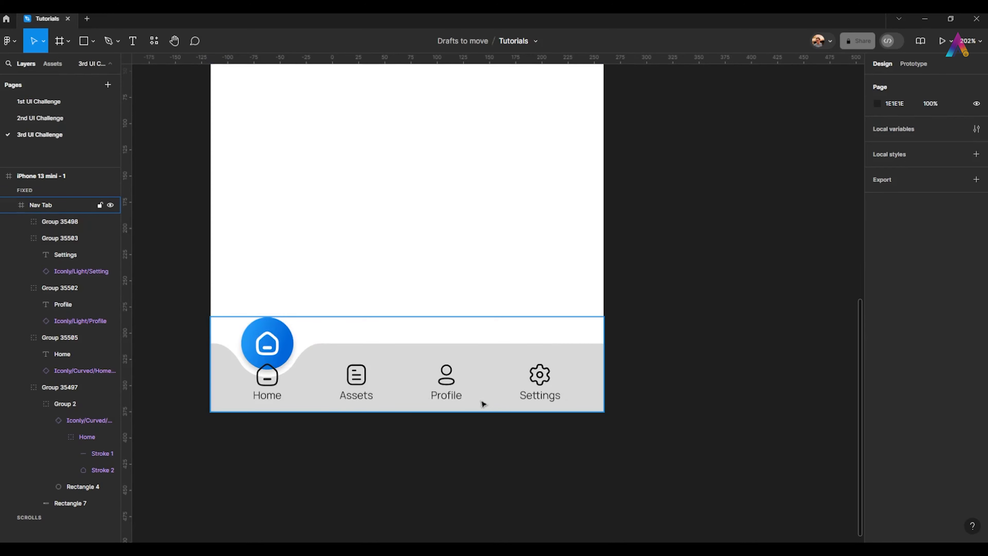
# Step: Open the finished Nav Tab's background bar for vector editing and examine the notch's upper and lowest points
pyautogui.keyDown('ctrl'); pyautogui.click(246, 373); pyautogui.keyUp('ctrl')
pyautogui.scroll(10, 238, 373)
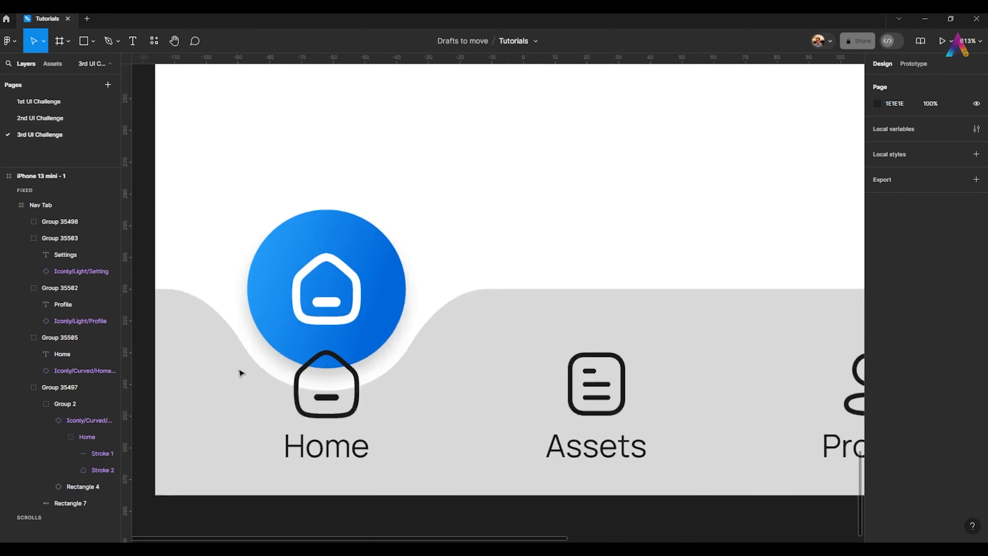
pyautogui.scroll(-5, 223, 311)
pyautogui.scroll(2, 222, 311)
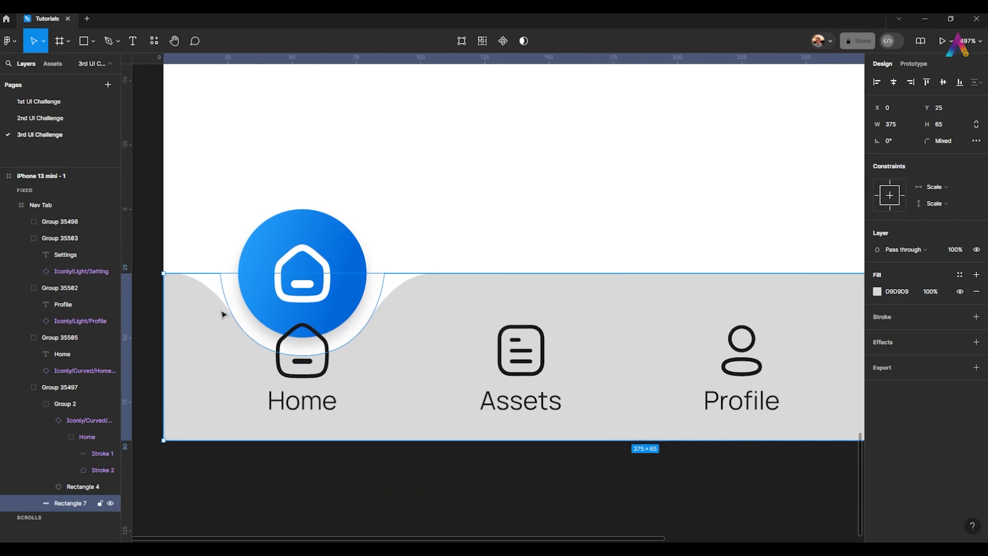
pyautogui.doubleClick(233, 283)
pyautogui.click(223, 275)
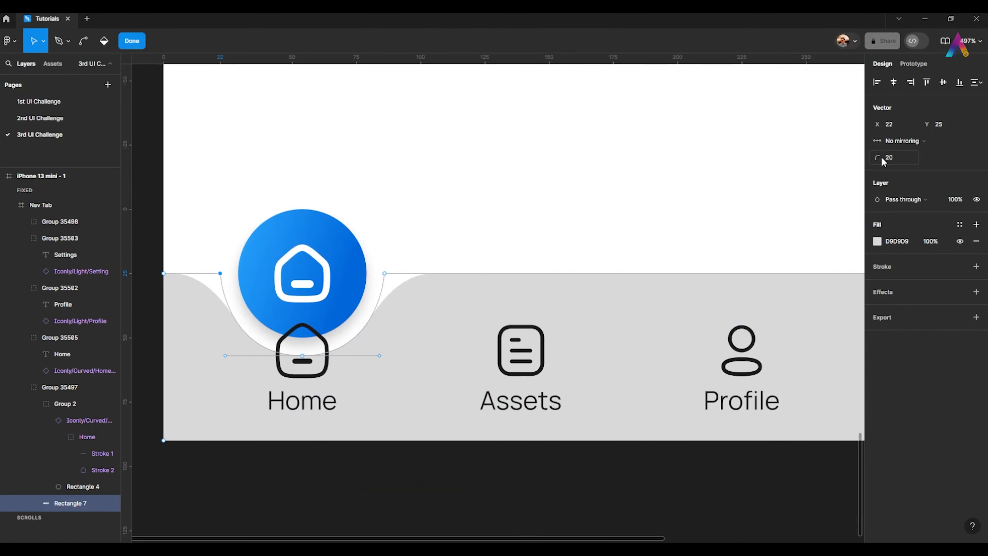
pyautogui.click(303, 355)
pyautogui.scroll(-4, 317, 380)
pyautogui.doubleClick(326, 452)
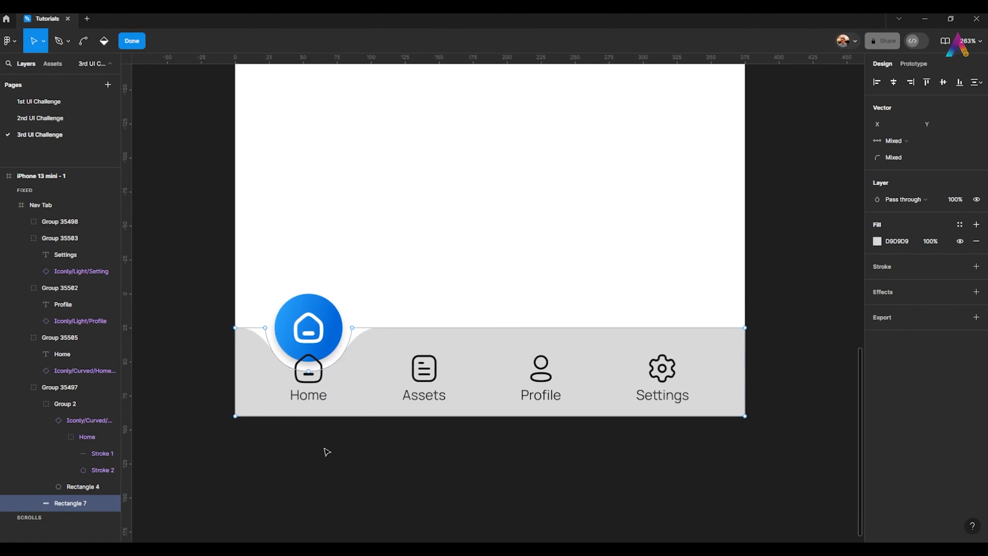
# Step: Select the blue circle group with the home icon and examine how it sits in the notch beside the other tabs
pyautogui.scroll(3, 318, 384)
pyautogui.click(330, 300)
pyautogui.scroll(1, 329, 300)
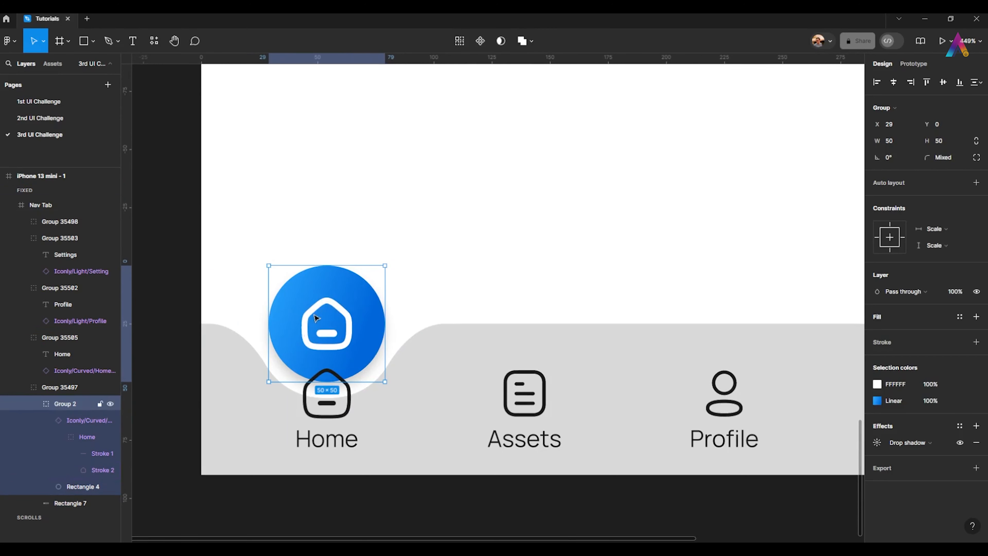
pyautogui.scroll(3, 316, 317)
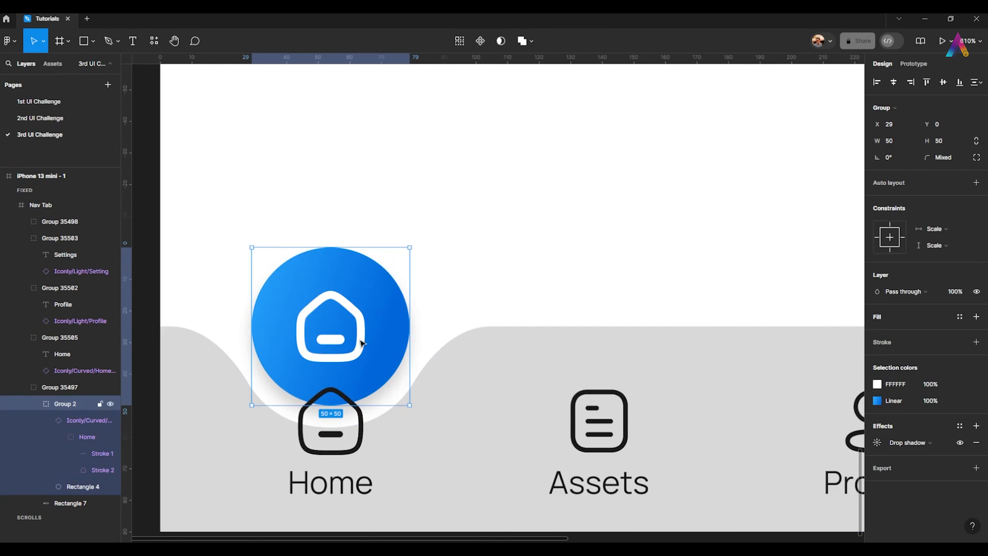
pyautogui.scroll(-4, 350, 315)
pyautogui.scroll(-1, 327, 320)
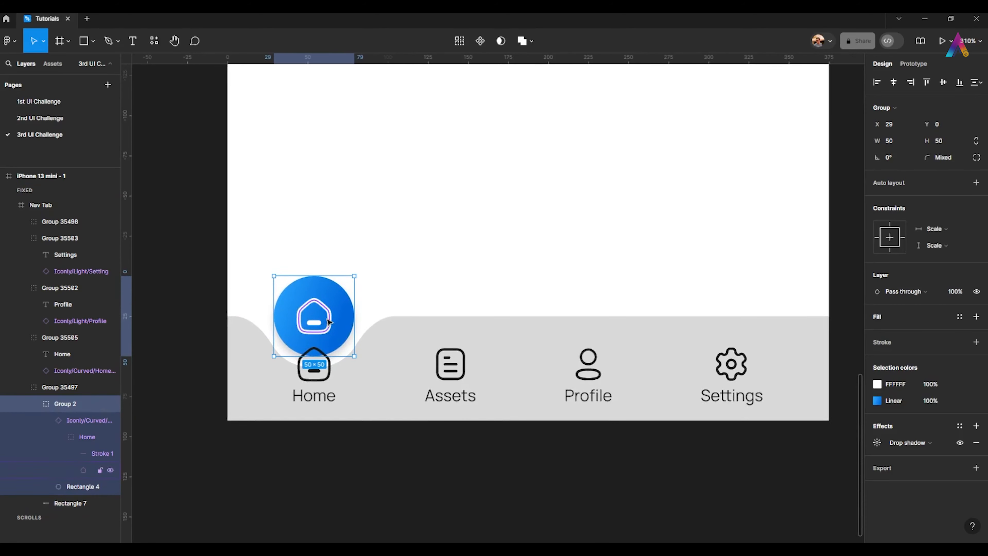
pyautogui.scroll(-2, 351, 348)
pyautogui.scroll(1, 366, 346)
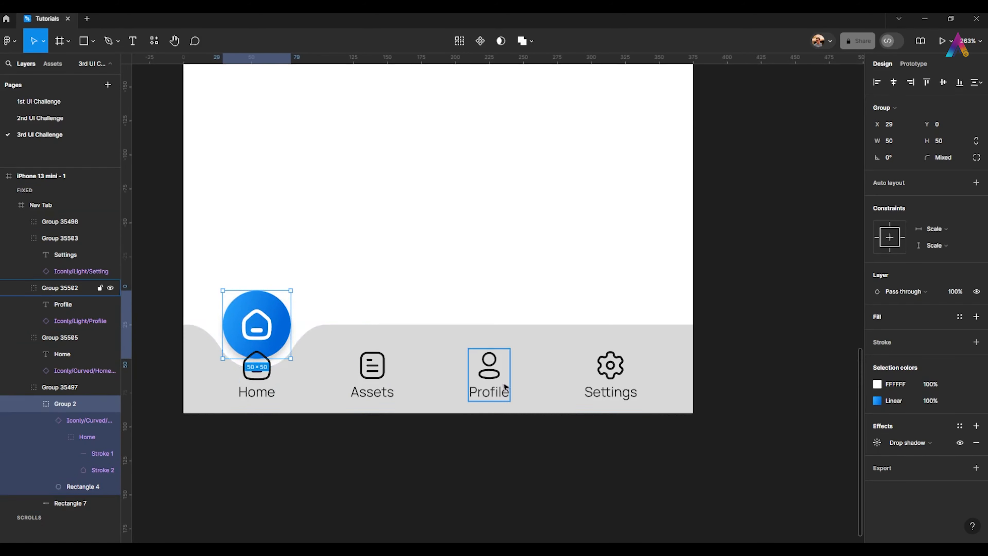
pyautogui.scroll(-6, 333, 306)
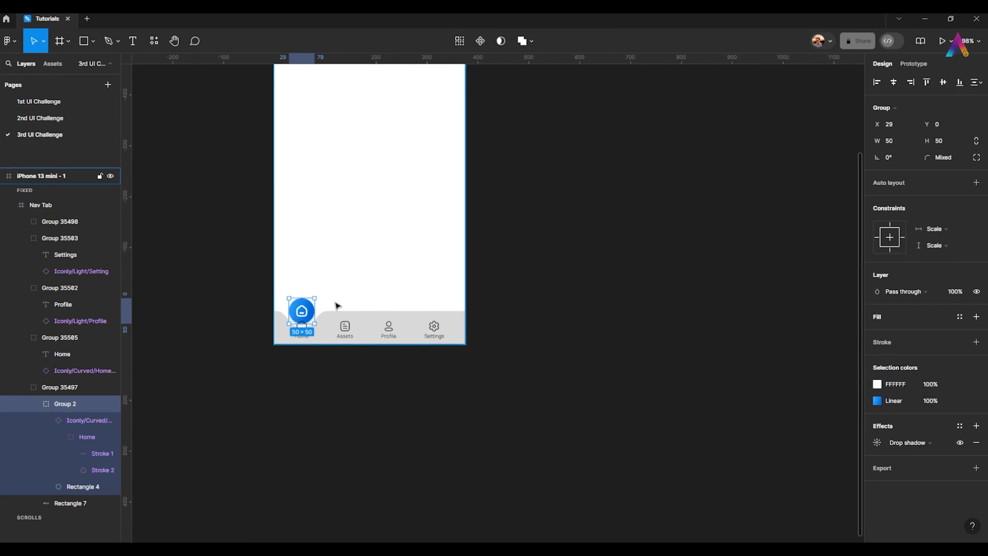
pyautogui.scroll(-1, 267, 350)
pyautogui.scroll(4, 253, 342)
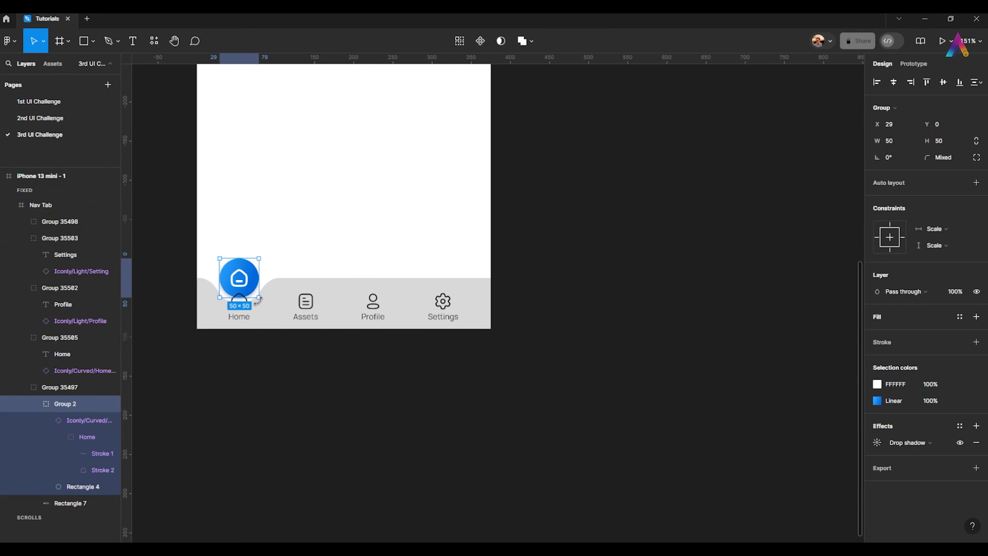
# Step: Move the whole Nav Tab frame out of the iPhone 13 mini frame onto the empty canvas below, at X -116, Y 504
pyautogui.moveTo(158, 239); pyautogui.dragTo(505, 349)
pyautogui.scroll(-2, 385, 309)
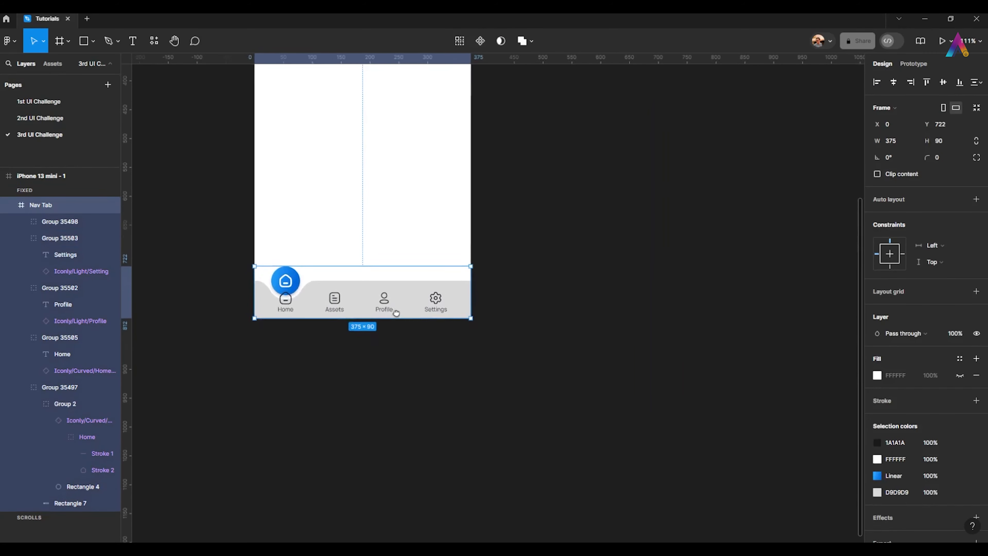
pyautogui.moveTo(349, 286); pyautogui.dragTo(334, 412)
pyautogui.scroll(1, 337, 412)
pyautogui.moveTo(349, 404); pyautogui.dragTo(339, 301)
pyautogui.scroll(4, 340, 301)
pyautogui.click(579, 270)
pyautogui.scroll(1, 287, 276)
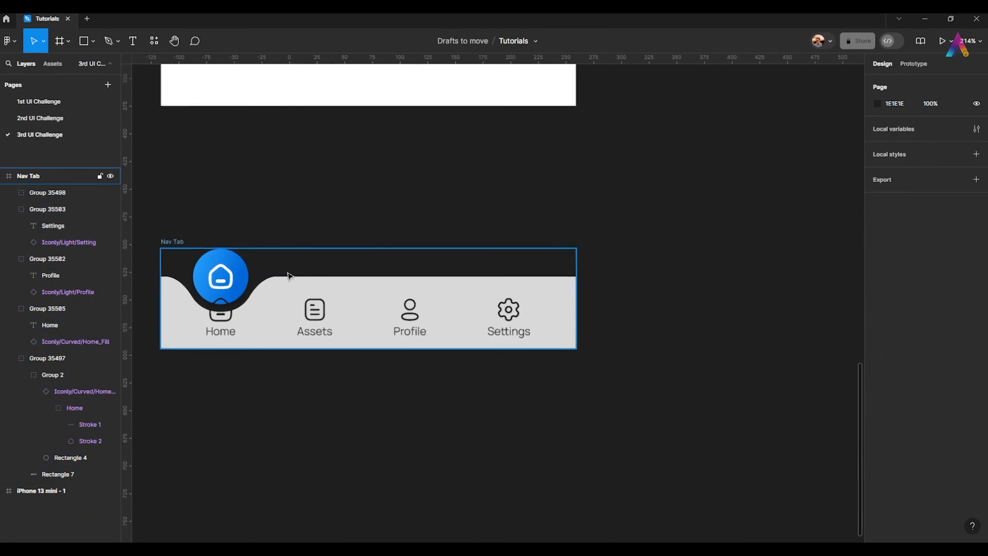
# Step: Rename the Nav Tab frame as Home
pyautogui.click(221, 268)
pyautogui.scroll(-5, 217, 280)
pyautogui.click(393, 280)
pyautogui.click(200, 269)
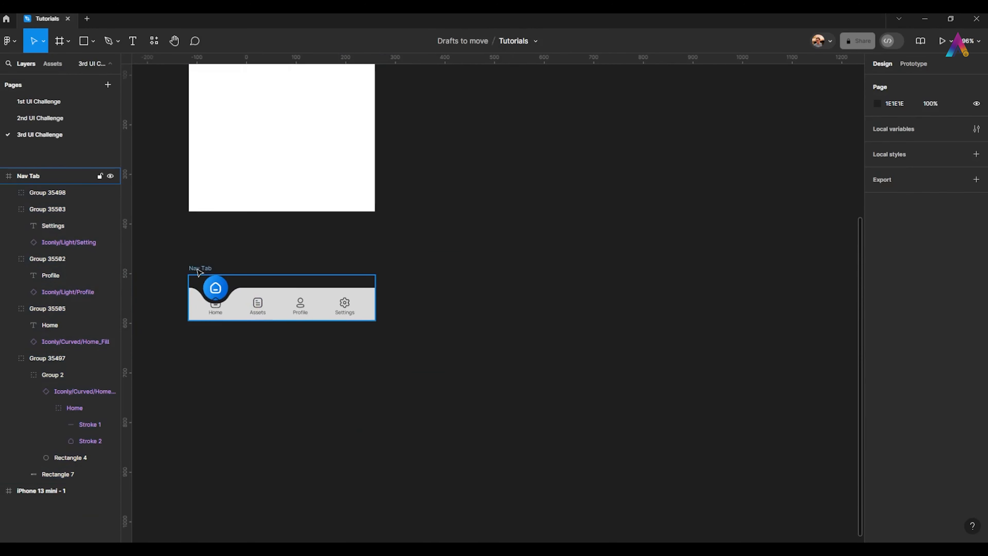
pyautogui.scroll(3, 201, 274)
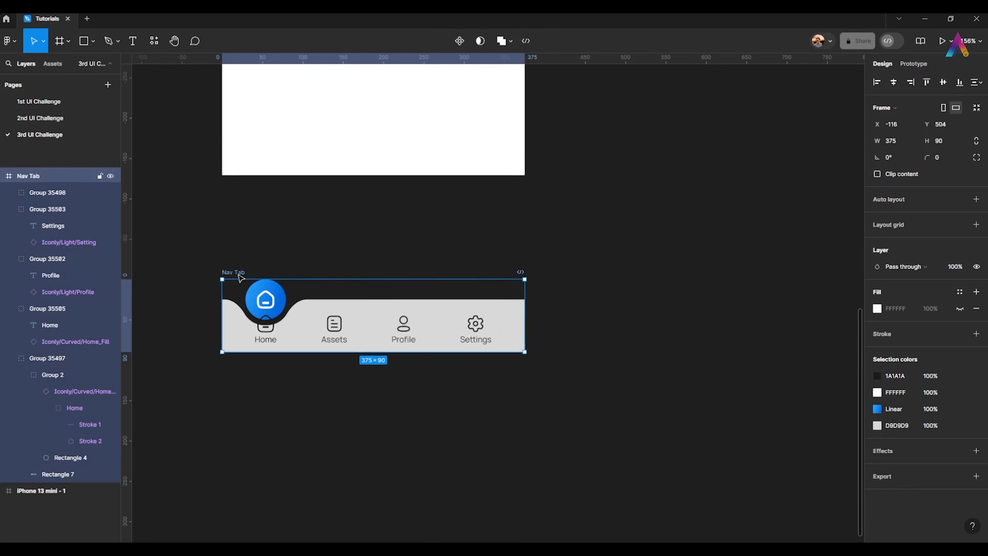
pyautogui.doubleClick(240, 272)
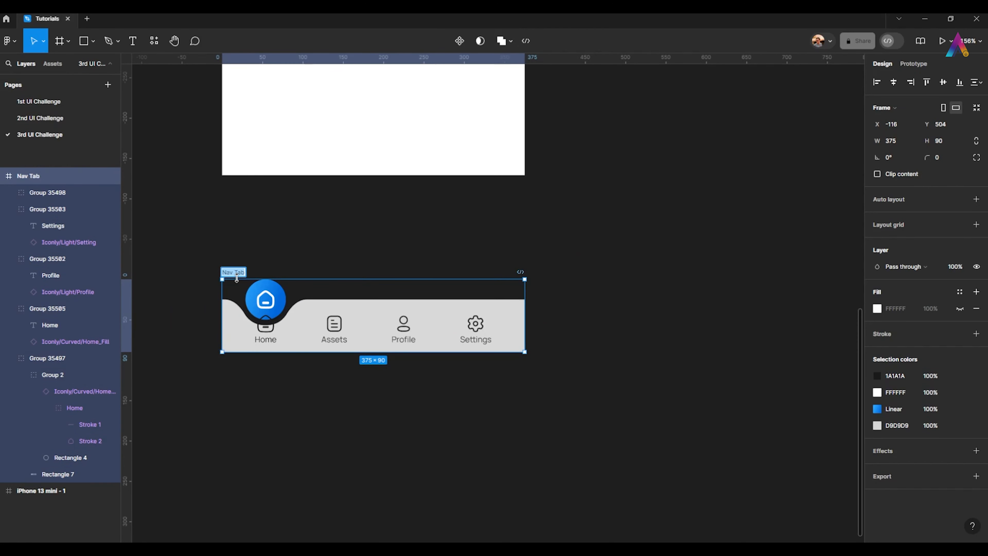
pyautogui.press('Return')
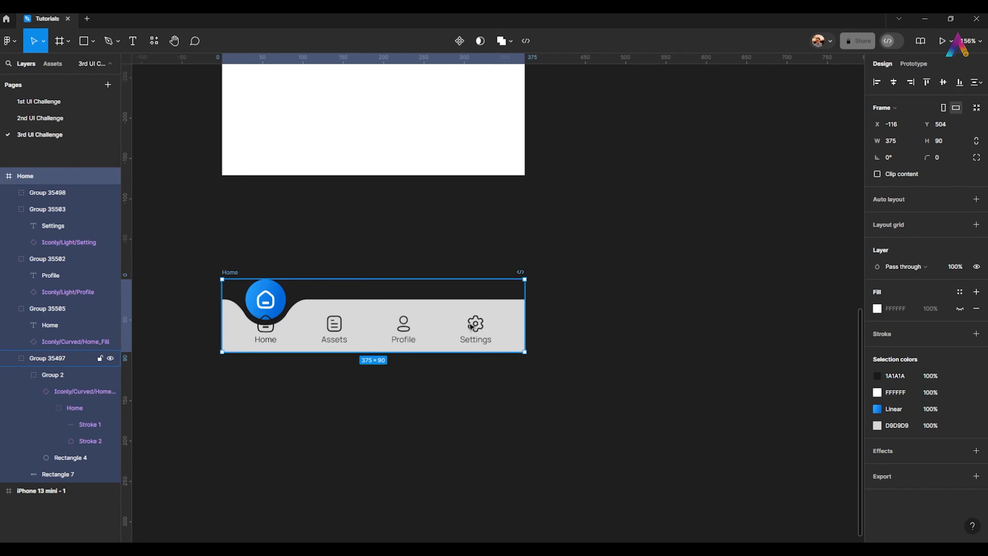
# Step: Rename the home icon instance inside the blue circle as Home
pyautogui.scroll(5, 243, 330)
pyautogui.click(84, 392)
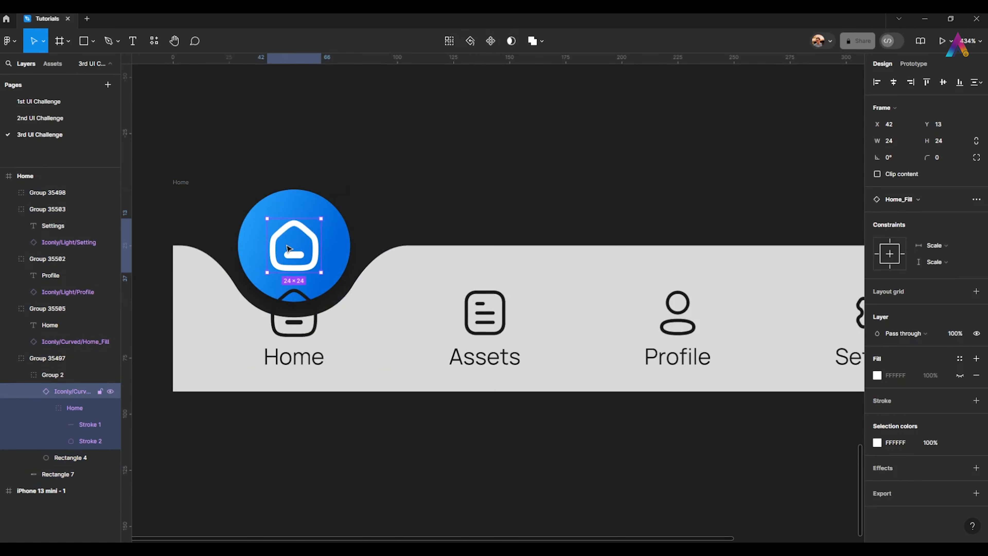
pyautogui.doubleClick(65, 394)
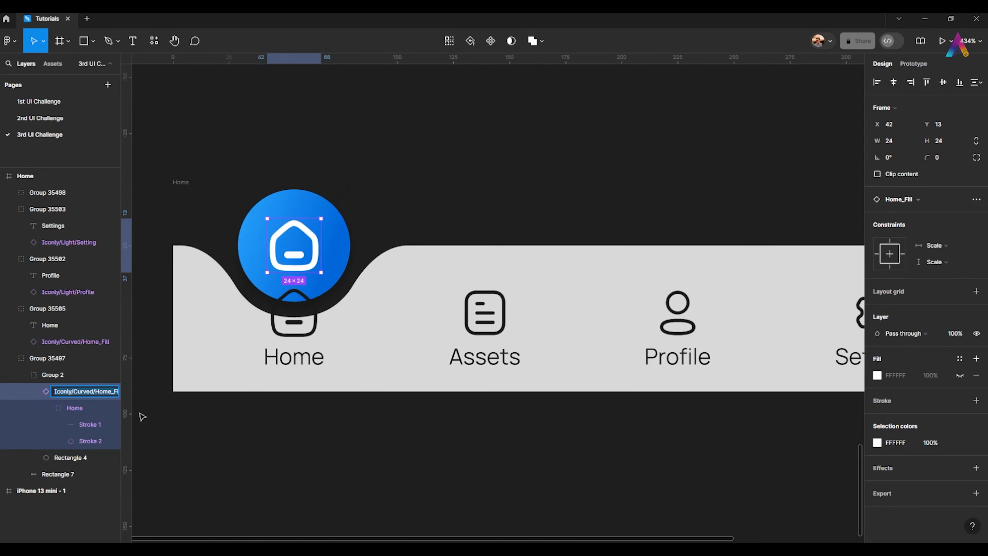
pyautogui.write('Home')
pyautogui.press('Return')
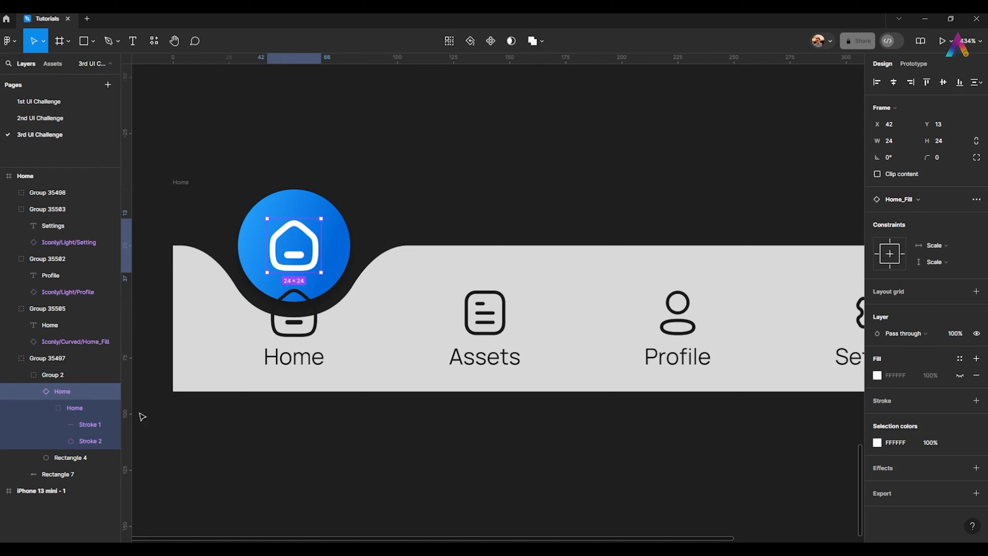
# Step: Rename the group holding the dark home icon and its label as Home
pyautogui.click(264, 356)
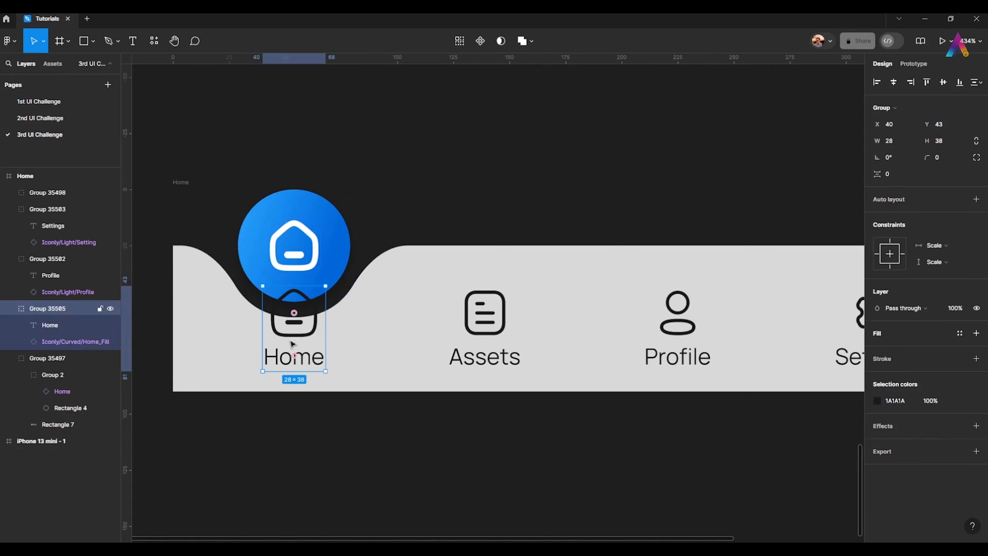
pyautogui.doubleClick(46, 311)
pyautogui.write('Hom')
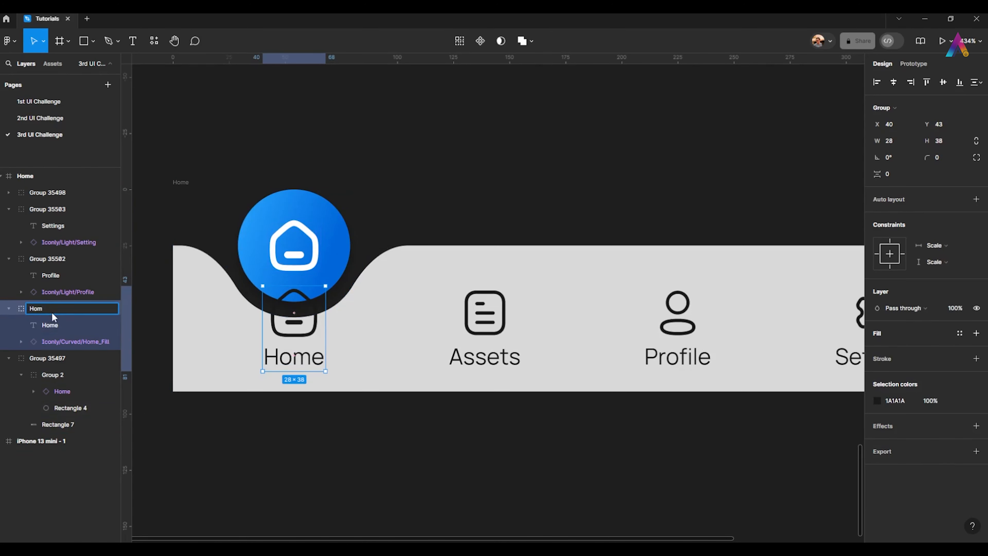
pyautogui.write('e')
pyautogui.press('Return')
pyautogui.click(51, 324)
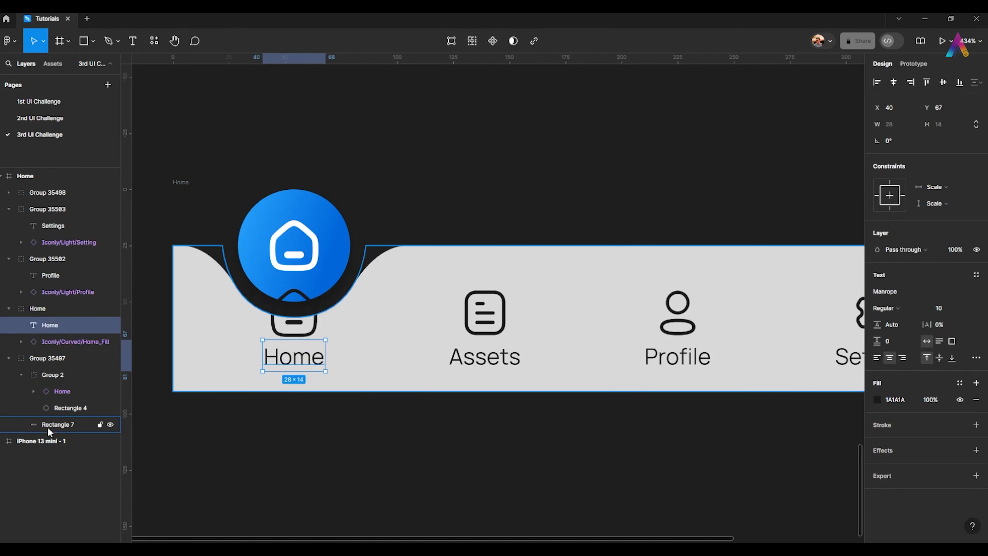
# Step: Examine the layers nested in the blue circle's home icon and compare them with the Home tab group
pyautogui.click(273, 247)
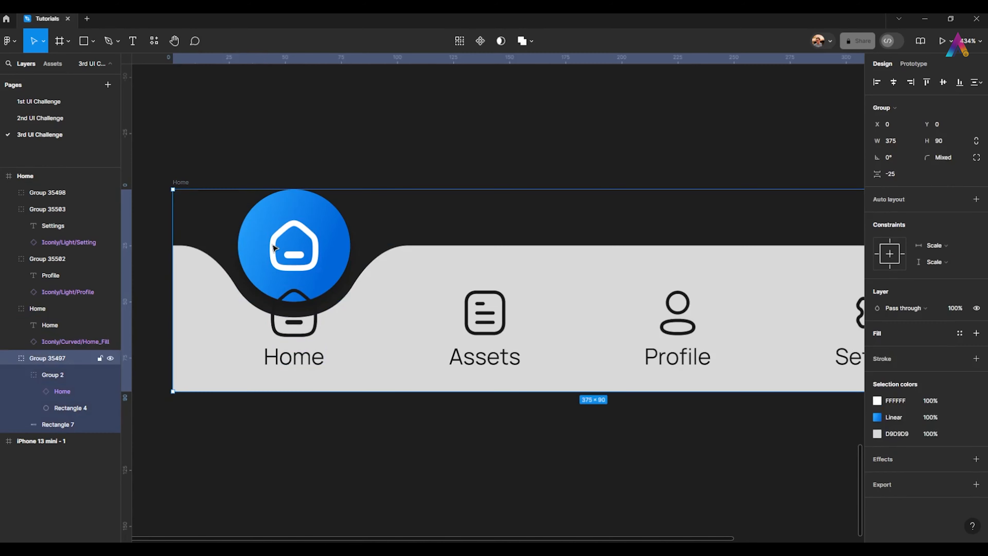
pyautogui.doubleClick(280, 247)
pyautogui.doubleClick(287, 247)
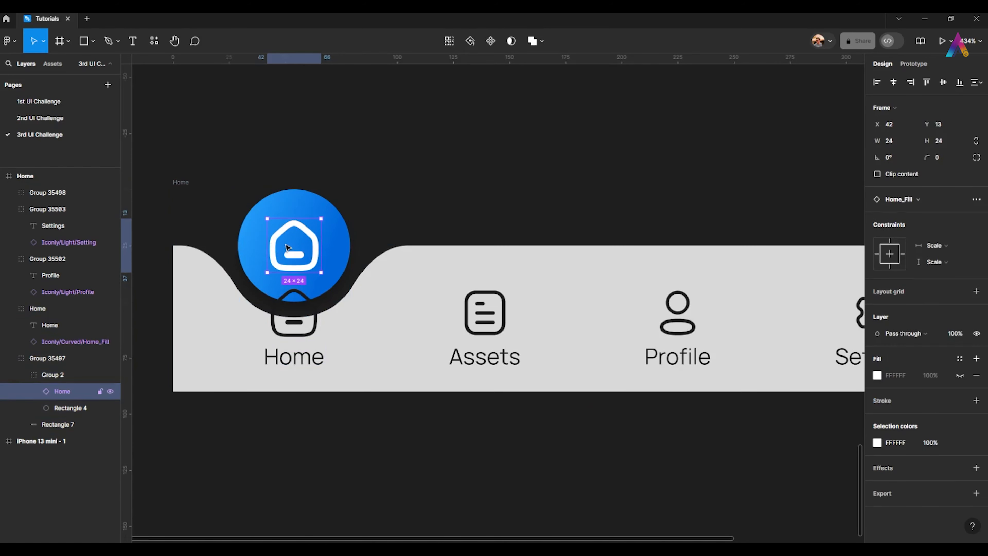
pyautogui.click(33, 391)
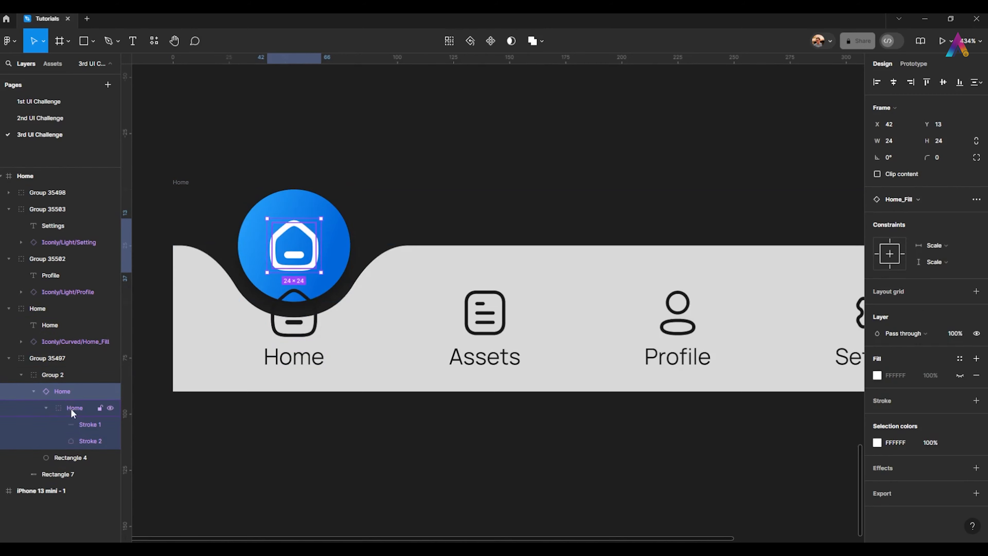
pyautogui.click(24, 405)
pyautogui.click(45, 409)
pyautogui.click(79, 392)
pyautogui.click(78, 308)
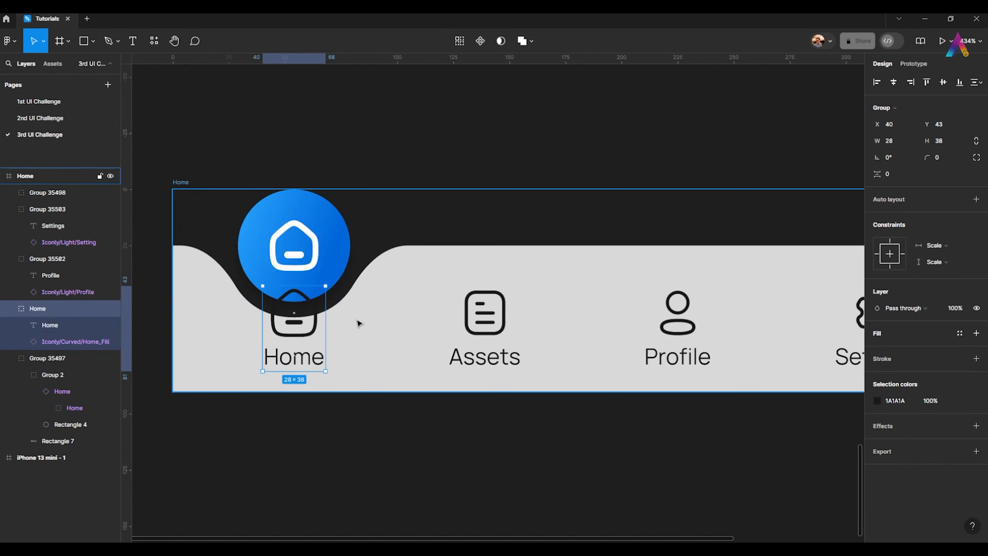
# Step: Rename the group holding the document icon and Assets label as Assets
pyautogui.scroll(-3, 278, 311)
pyautogui.scroll(1, 239, 313)
pyautogui.click(369, 312)
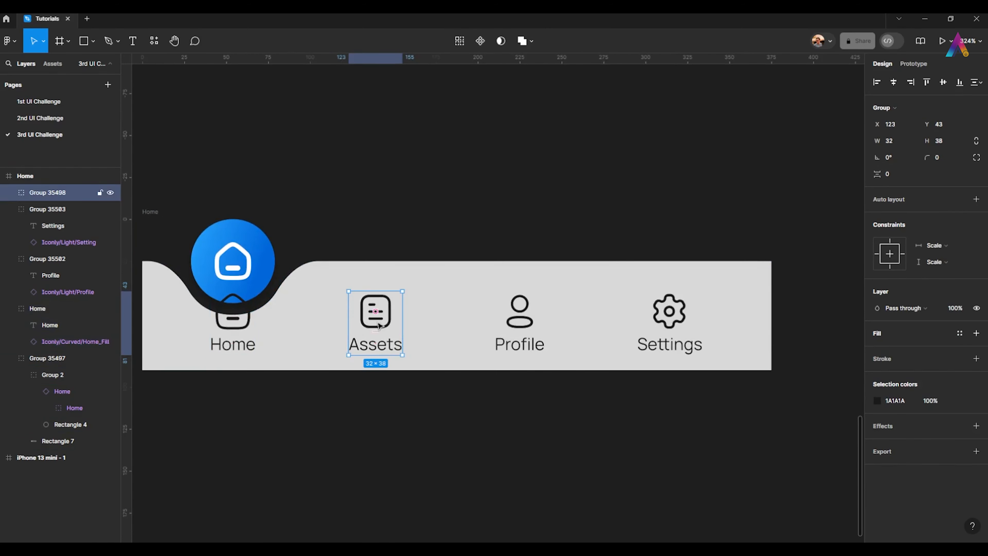
pyautogui.doubleClick(52, 192)
pyautogui.write('A')
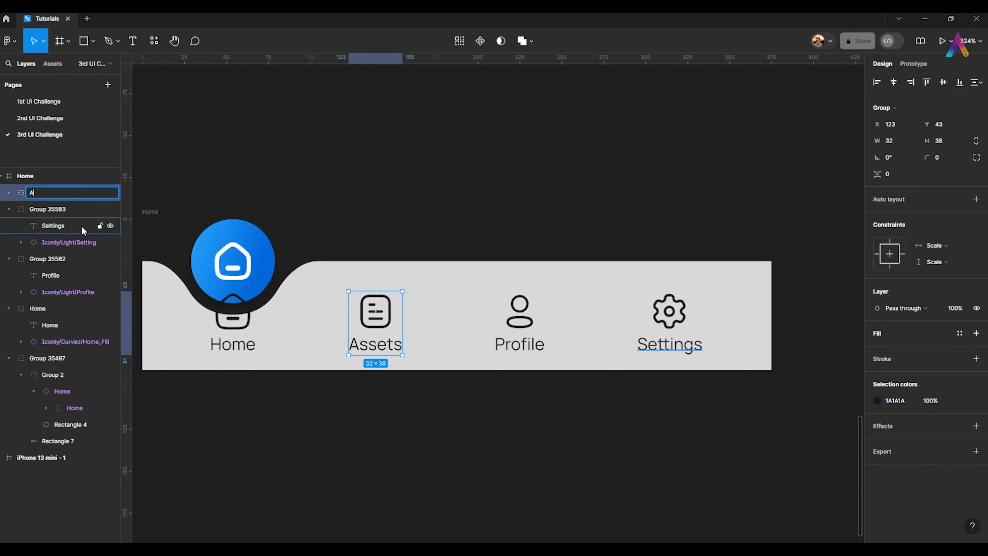
pyautogui.write('ssets')
pyautogui.press('Return')
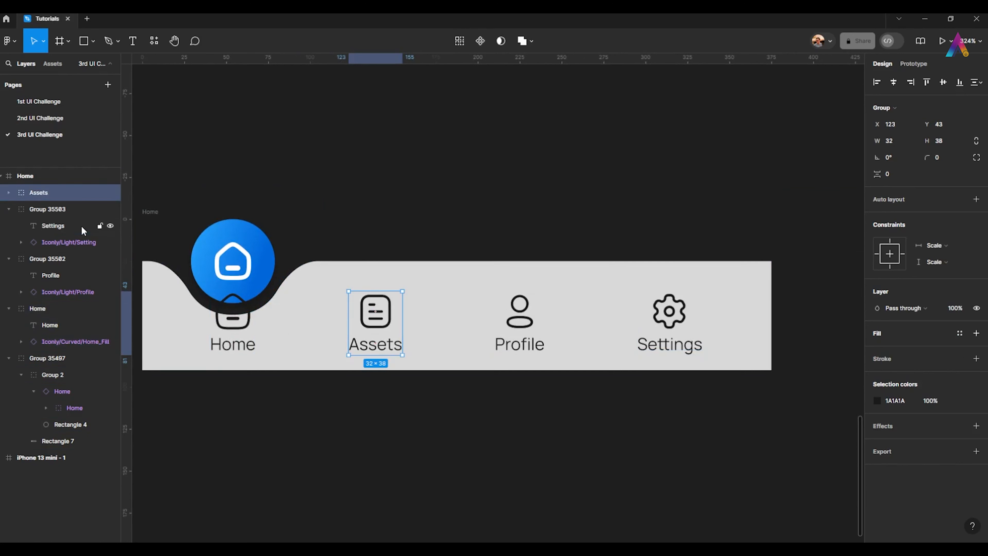
# Step: Expand the Assets group and rename its icon instance as Assets icon
pyautogui.click(8, 193)
pyautogui.doubleClick(71, 227)
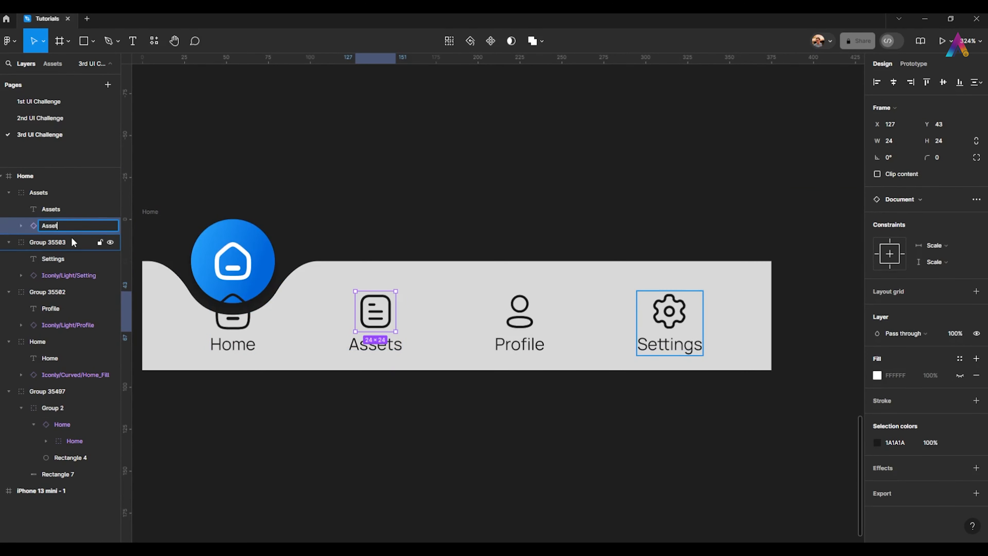
pyautogui.press('Return')
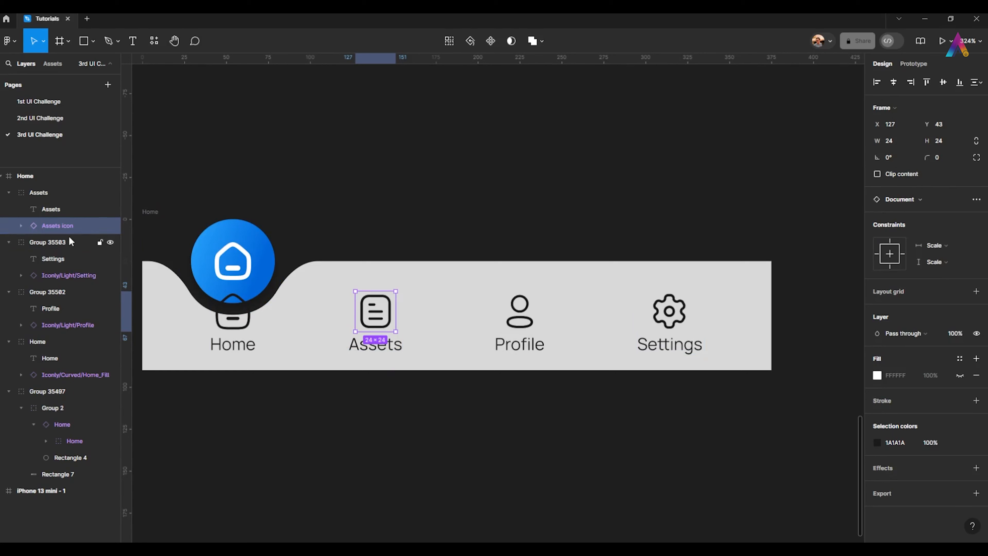
# Step: Rename the white home icon instance inside the blue circle as Home Icon
pyautogui.click(237, 263)
pyautogui.doubleClick(237, 263)
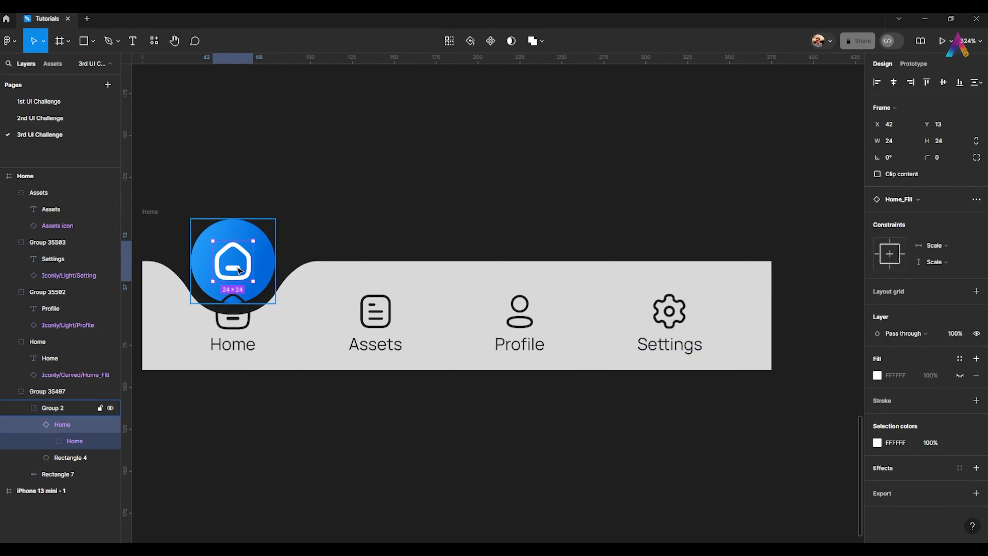
pyautogui.doubleClick(77, 420)
pyautogui.write('Home Icon')
pyautogui.press('Return')
# Step: Rename the dark icon instance in the Home tab group as Home Icon
pyautogui.doubleClick(79, 373)
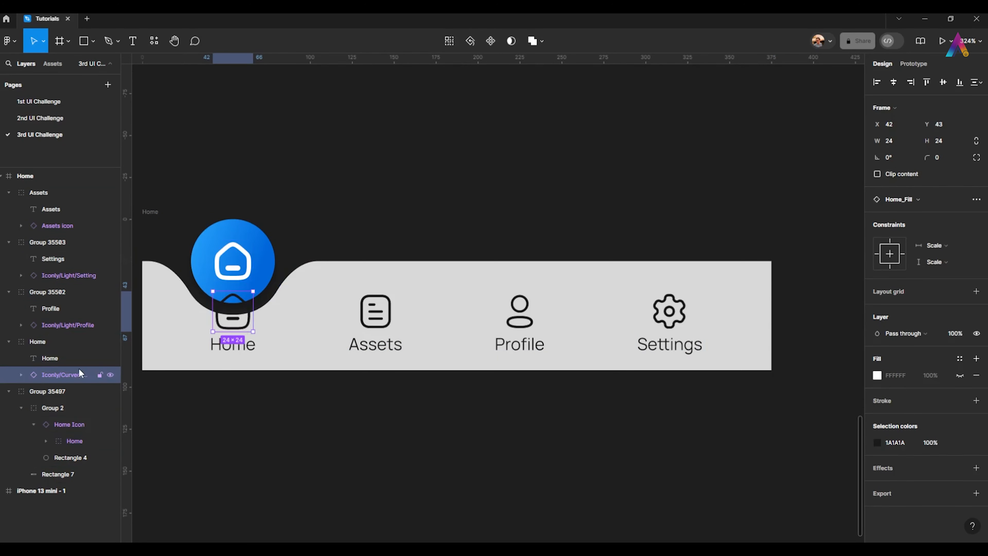
pyautogui.write('Home Icon')
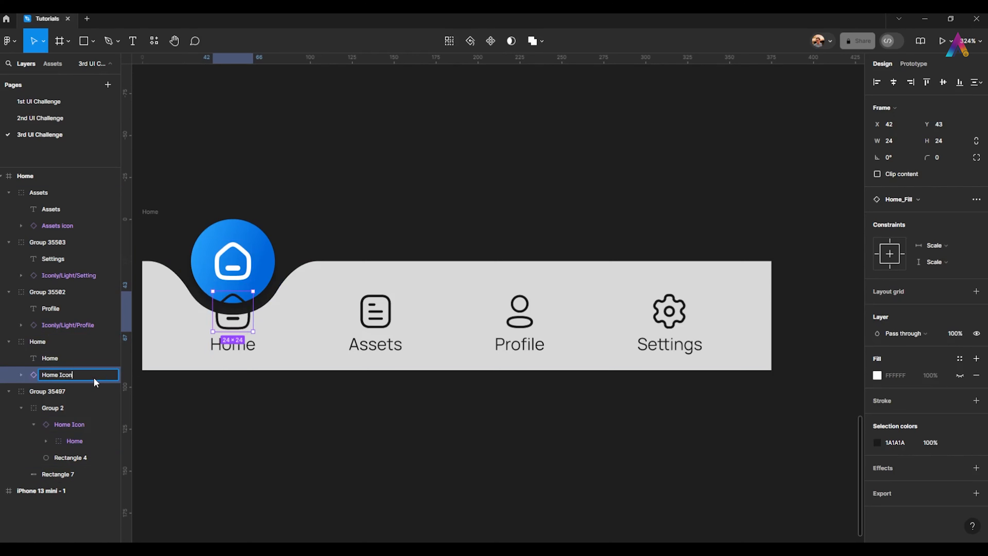
pyautogui.press('Return')
# Step: Rename the icon instance in the Profile tab's group as Profile Icon
pyautogui.hscroll(3, 393, 324)
pyautogui.click(395, 325)
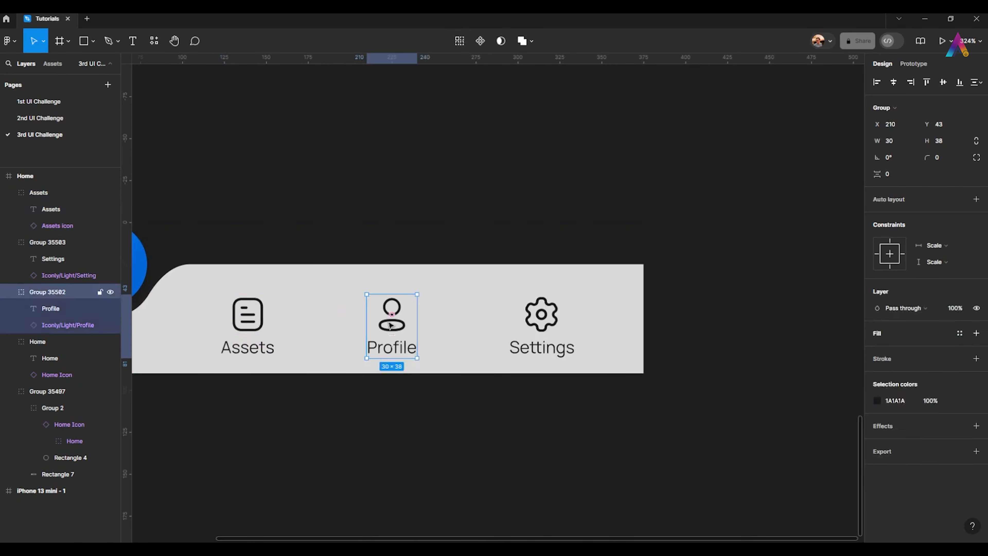
pyautogui.doubleClick(58, 325)
pyautogui.hotkey('ctrl', 'shift', 'Left')
pyautogui.press('BackSpace')
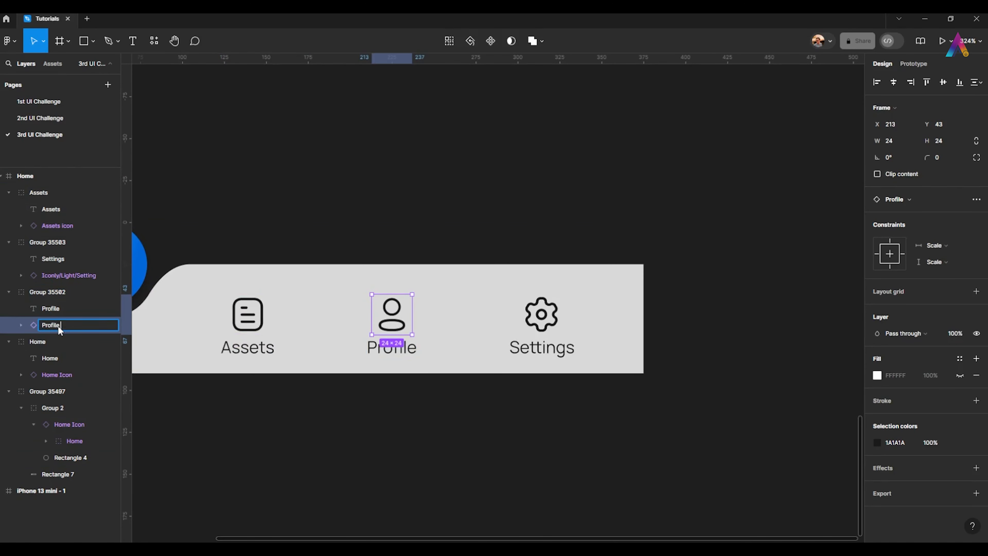
pyautogui.write('Iconm')
pyautogui.press('BackSpace')
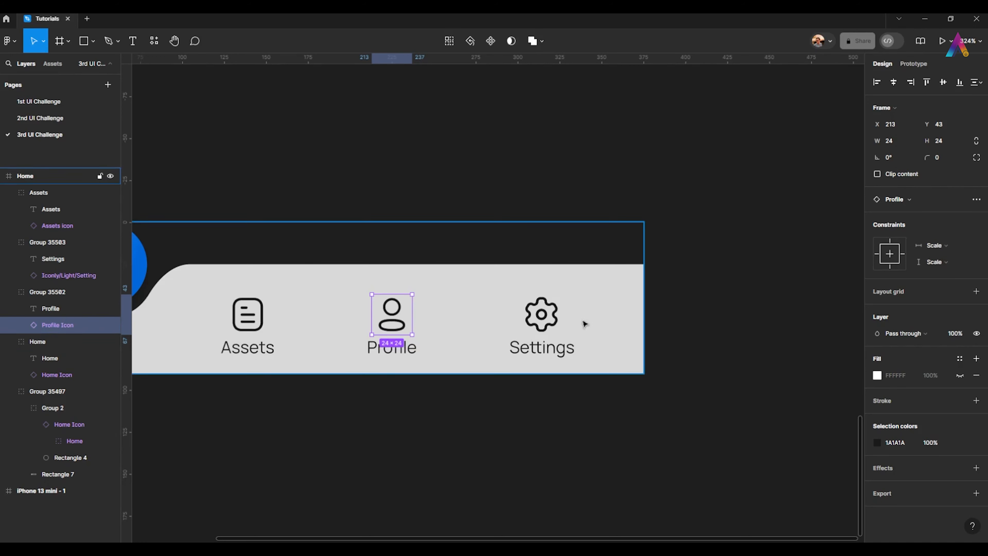
# Step: Rename the gear icon instance in the Settings tab's group as Setting Icon
pyautogui.click(63, 275)
pyautogui.doubleClick(76, 275)
pyautogui.press('BackSpace')
pyautogui.press('BackSpace')
pyautogui.press('BackSpace')
pyautogui.press('BackSpace')
pyautogui.press('BackSpace')
pyautogui.press('BackSpace')
pyautogui.press('BackSpace')
pyautogui.press('BackSpace')
pyautogui.press('BackSpace')
pyautogui.press('BackSpace')
pyautogui.press('BackSpace')
pyautogui.press('BackSpace')
pyautogui.press('BackSpace')
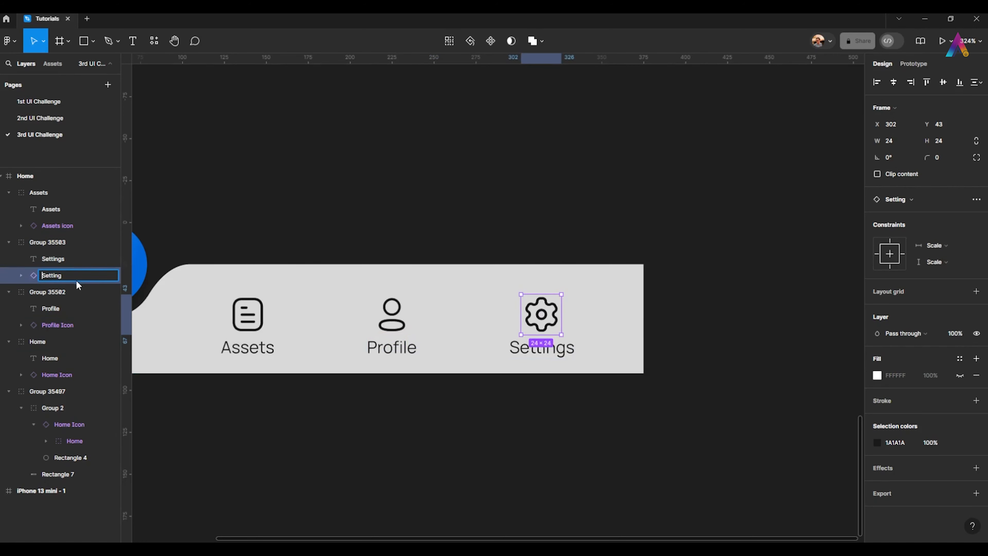
pyautogui.write('Icon')
pyautogui.click(463, 256)
# Step: Rename the notched grey bar shape, Rectangle 7, as BG
pyautogui.scroll(-3, 464, 256)
pyautogui.hscroll(-2, 383, 251)
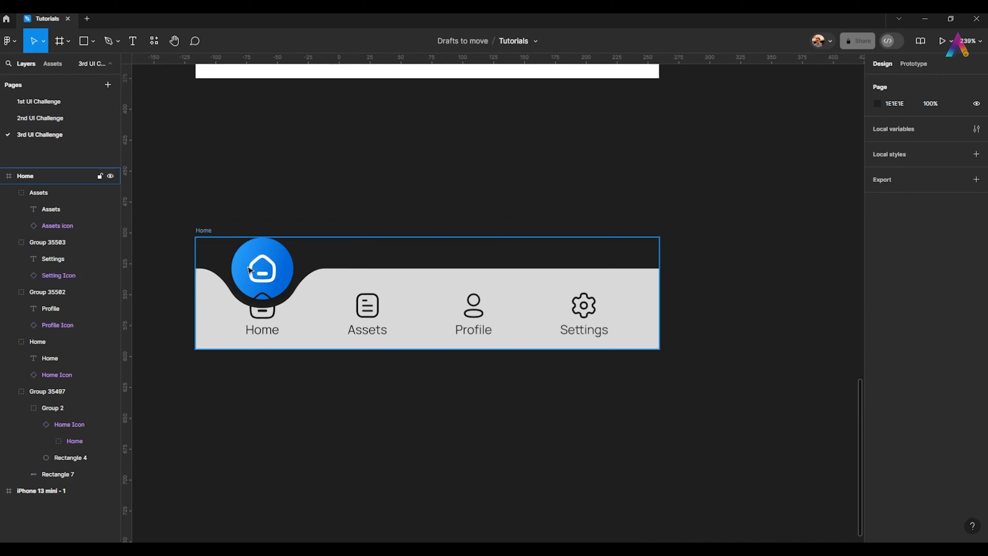
pyautogui.doubleClick(214, 304)
pyautogui.doubleClick(59, 474)
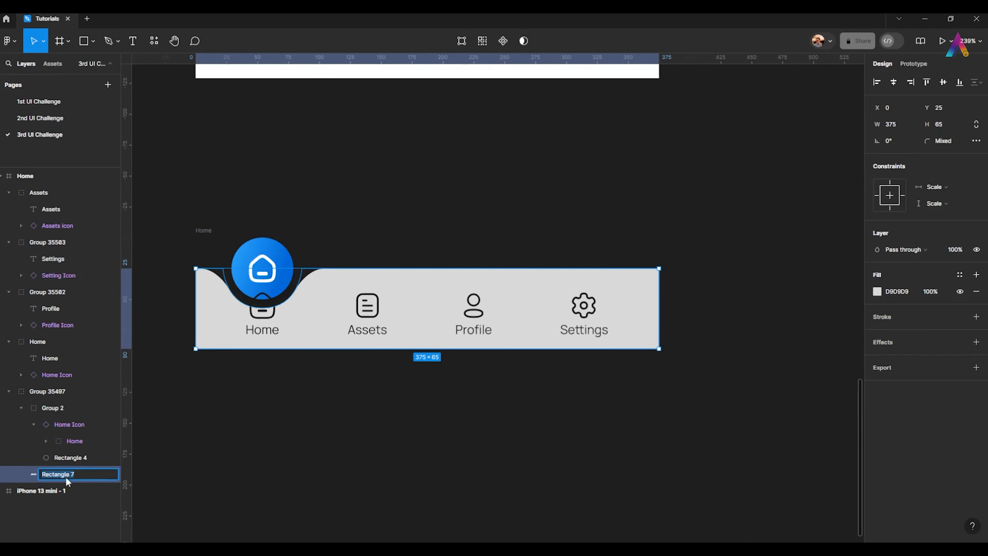
pyautogui.press('Return')
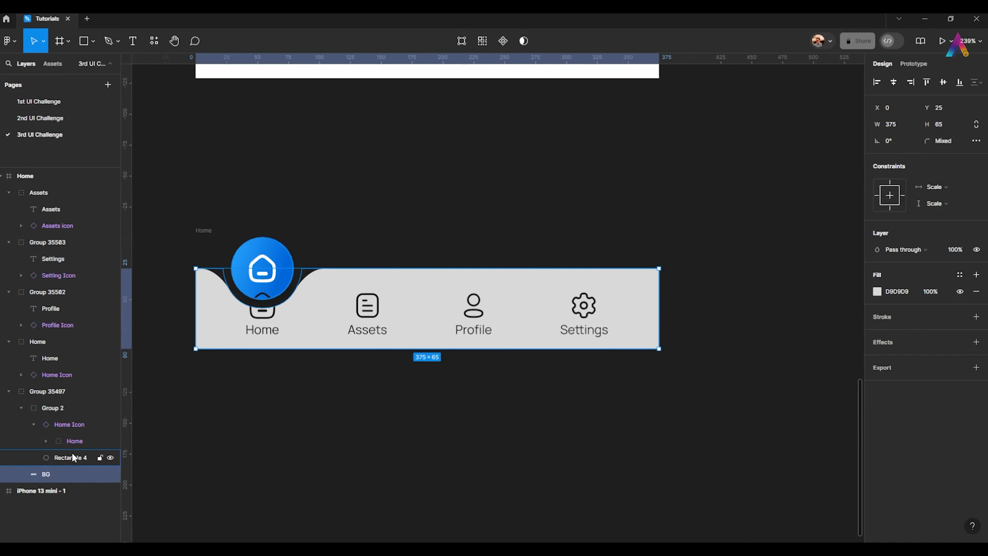
# Step: Rename the blue circle shape behind the white home icon as Elips
pyautogui.click(67, 455)
pyautogui.doubleClick(68, 460)
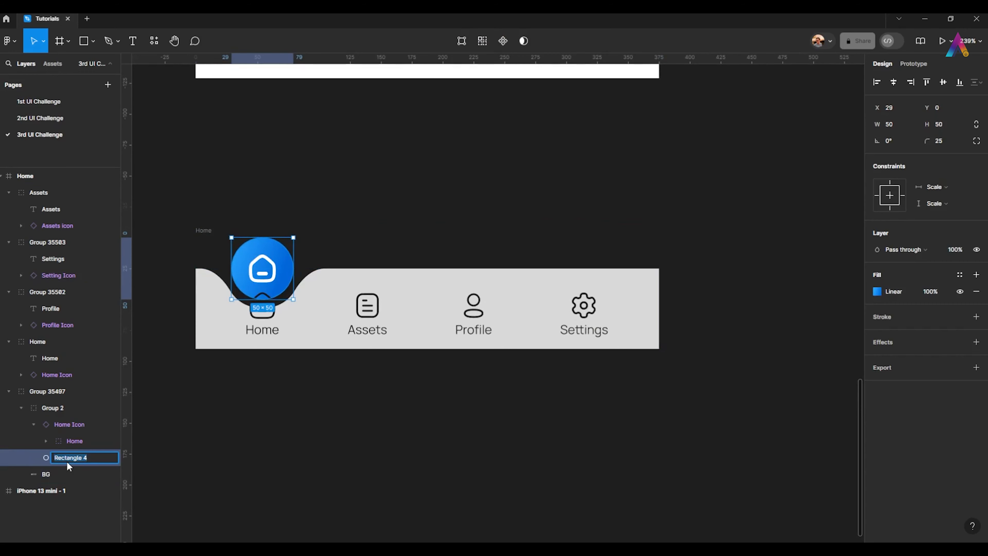
pyautogui.write('Elips')
pyautogui.press('Return')
# Step: Rename the group holding the blue circle and its white home icon as Icon Group
pyautogui.scroll(3, 217, 321)
pyautogui.click(70, 418)
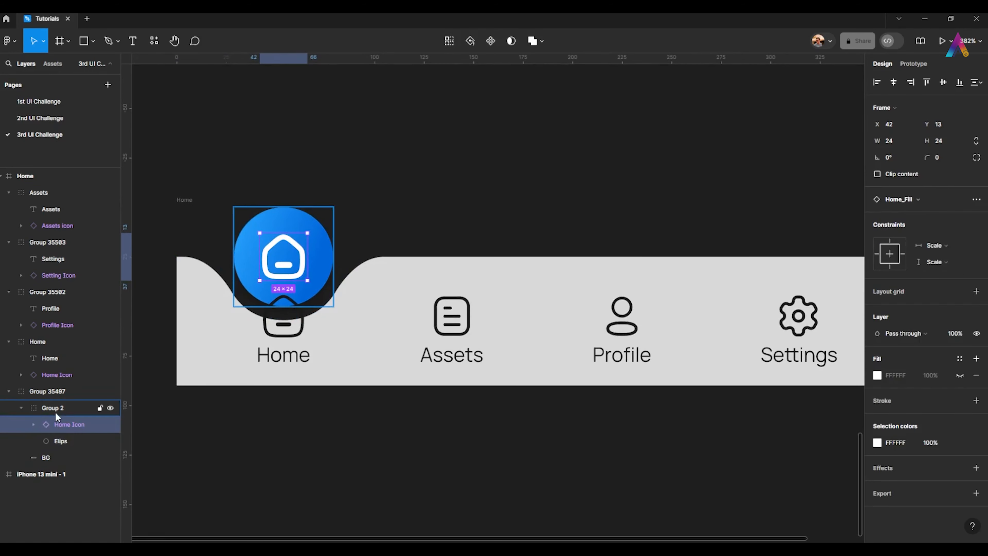
pyautogui.doubleClick(55, 411)
pyautogui.press('BackSpace')
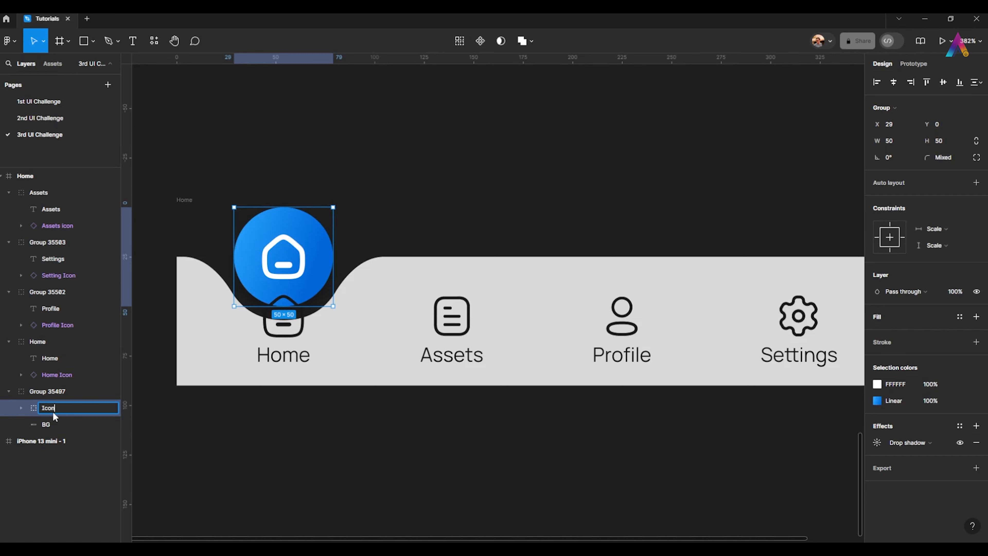
pyautogui.write('Icon Group')
pyautogui.press('Return')
# Step: Toggle the visibility of the parent group around Icon Group and BG to check what it contains
pyautogui.doubleClick(56, 396)
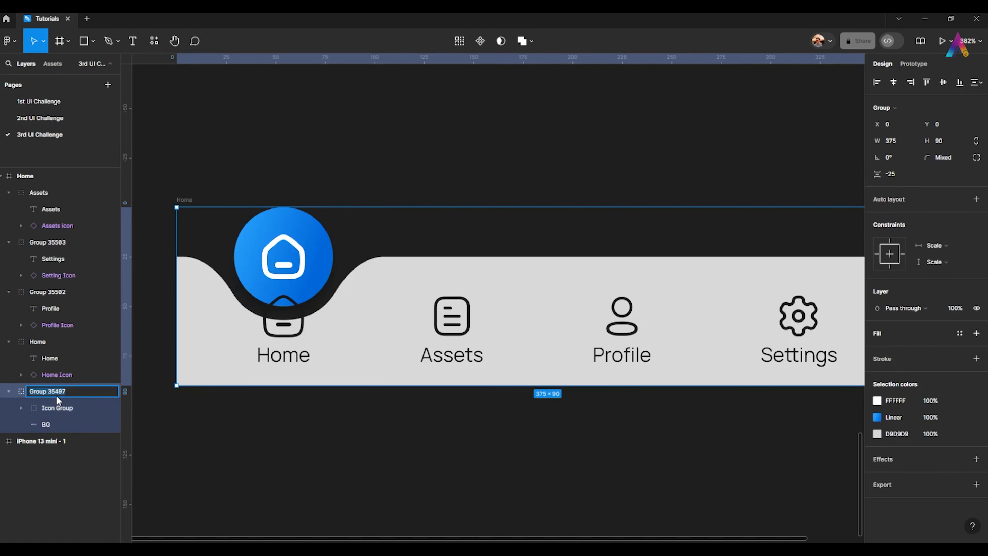
pyautogui.click(17, 392)
pyautogui.click(108, 393)
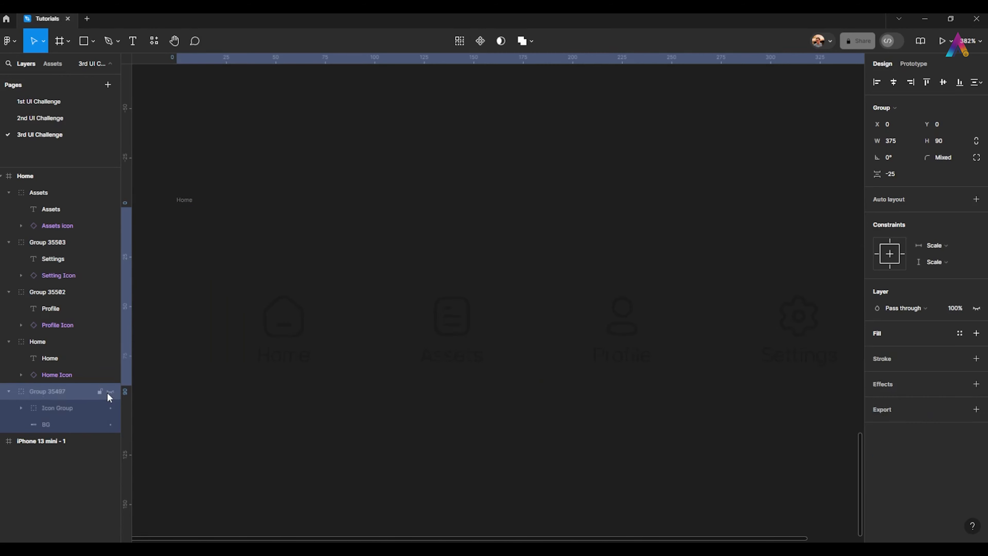
pyautogui.click(108, 392)
pyautogui.click(107, 392)
pyautogui.click(107, 392)
pyautogui.click(67, 410)
pyautogui.click(84, 392)
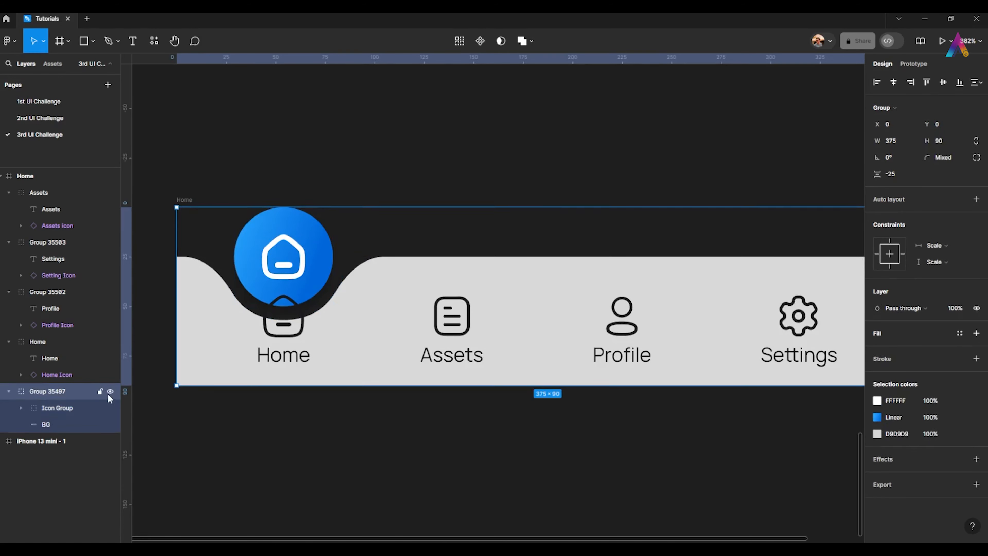
# Step: Move Icon Group and BG out of their parent group directly into the Home frame, with BG as the lowest layer
pyautogui.click(48, 411)
pyautogui.moveTo(63, 408); pyautogui.dragTo(12, 340)
pyautogui.click(50, 425)
pyautogui.moveTo(63, 422); pyautogui.dragTo(17, 403)
pyautogui.scroll(-3, 226, 347)
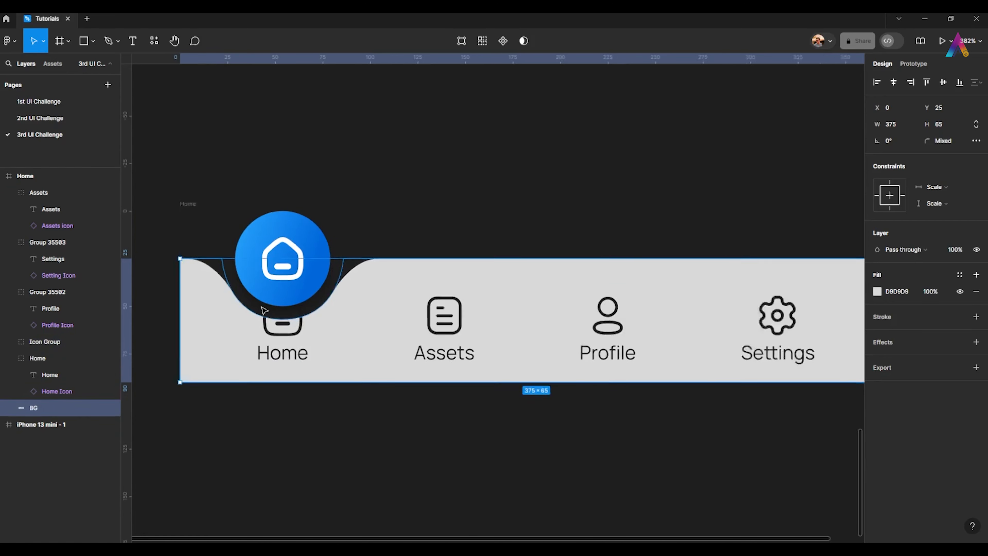
# Step: Collapse the tab groups in the layer list and move Icon Group above all other layers in the Home frame
pyautogui.click(51, 342)
pyautogui.click(9, 192)
pyautogui.click(9, 209)
pyautogui.click(9, 226)
pyautogui.moveTo(39, 242); pyautogui.dragTo(38, 192)
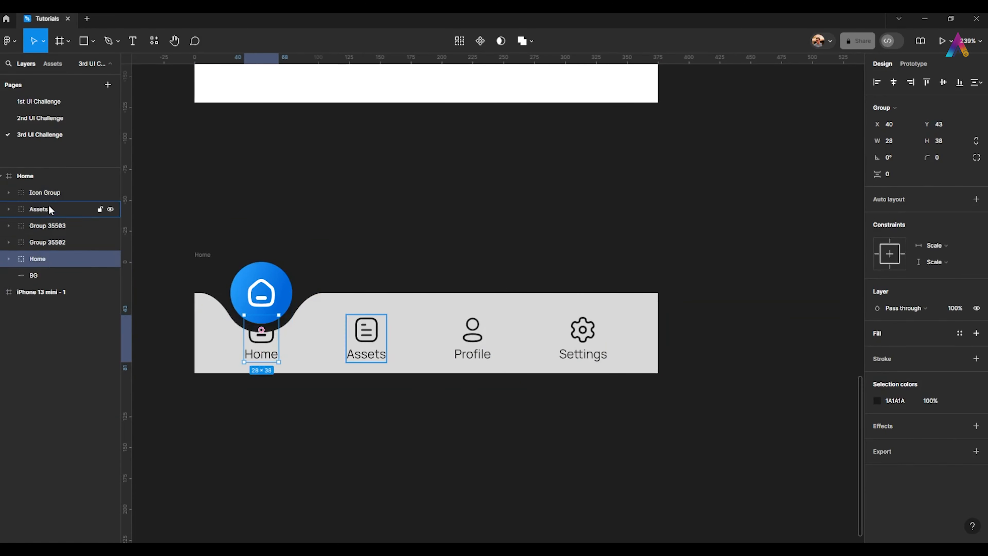
# Step: Rename the group holding the gear icon and Settings label as Setting Group
pyautogui.click(54, 227)
pyautogui.doubleClick(54, 228)
pyautogui.write('Se')
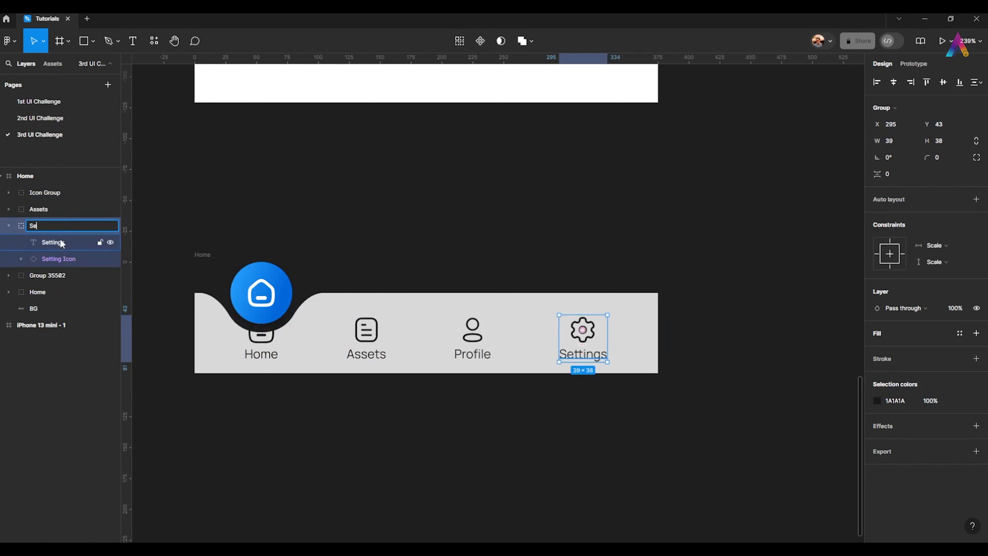
pyautogui.write('tting Group')
pyautogui.press('Return')
# Step: Rename the group holding the person icon and Profile label as Profile Group
pyautogui.doubleClick(49, 274)
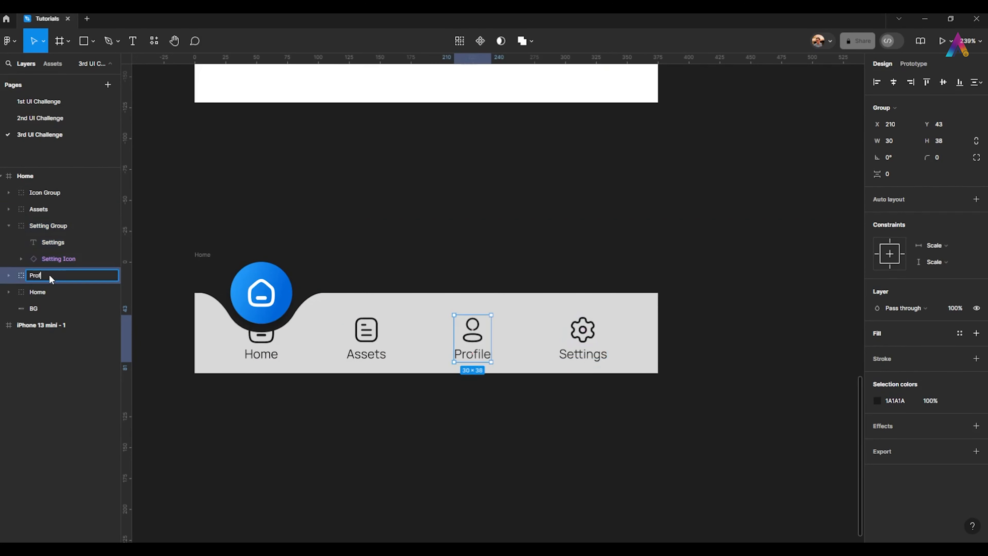
pyautogui.write('Profile Group')
pyautogui.press('Return')
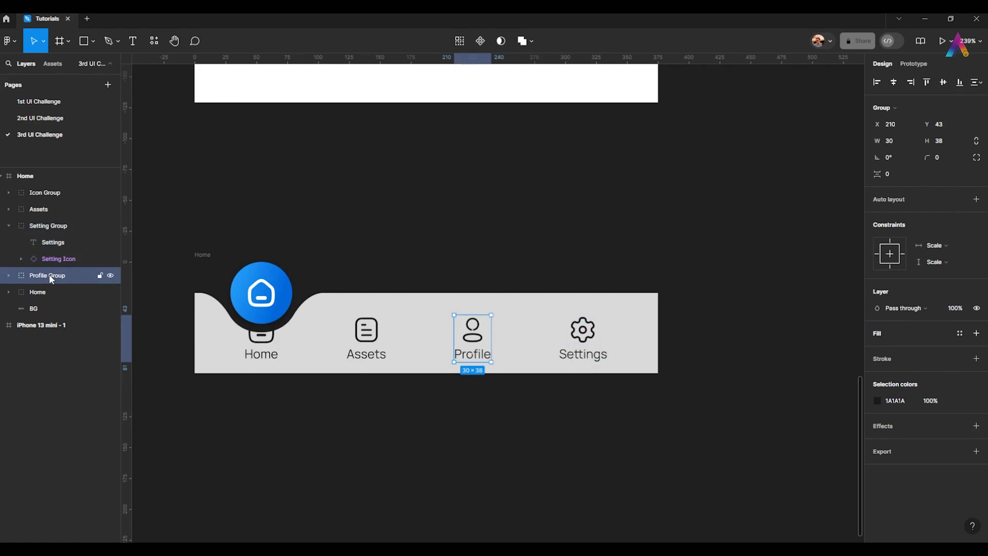
# Step: Rename the Home tab's group as Home Group
pyautogui.click(37, 291)
pyautogui.doubleClick(65, 292)
pyautogui.write('Grou')
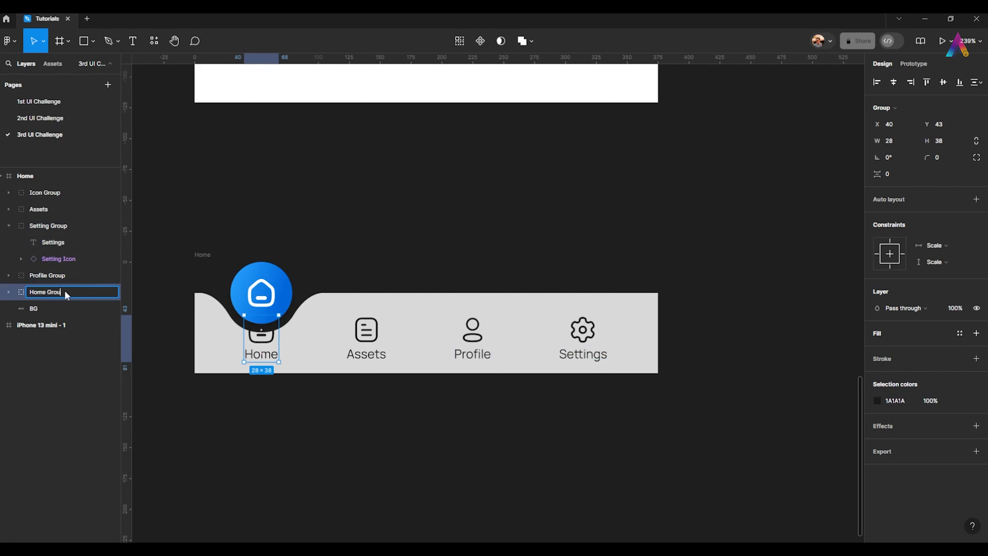
pyautogui.write('p')
pyautogui.press('Return')
# Step: Rename the Assets tab's group as Assets Group and collapse Setting Group in the layer list
pyautogui.doubleClick(44, 208)
pyautogui.click(70, 211)
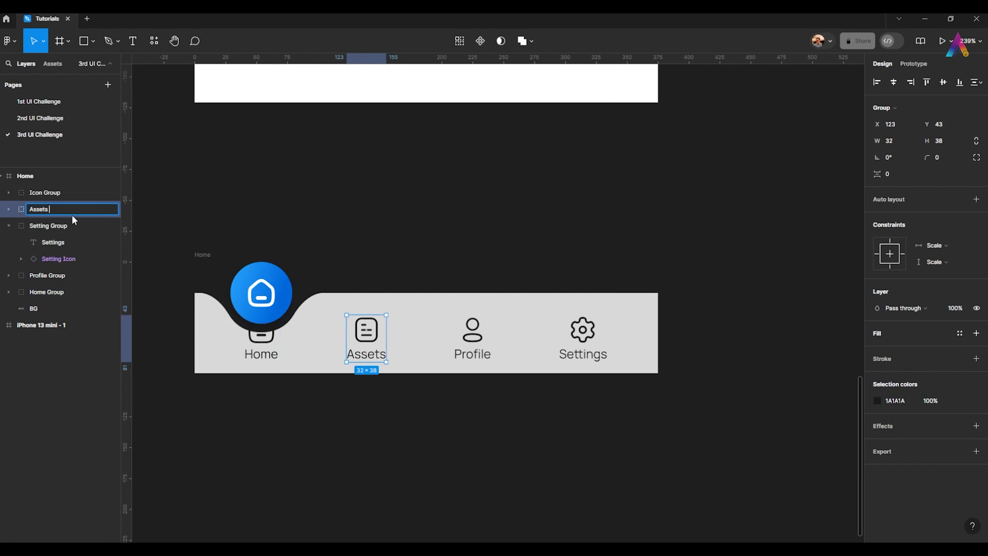
pyautogui.write('Group')
pyautogui.press('Return')
pyautogui.click(10, 226)
pyautogui.click(257, 258)
pyautogui.moveTo(260, 264); pyautogui.dragTo(281, 248)
pyautogui.scroll(1, 248, 279)
pyautogui.moveTo(266, 284); pyautogui.dragTo(219, 290)
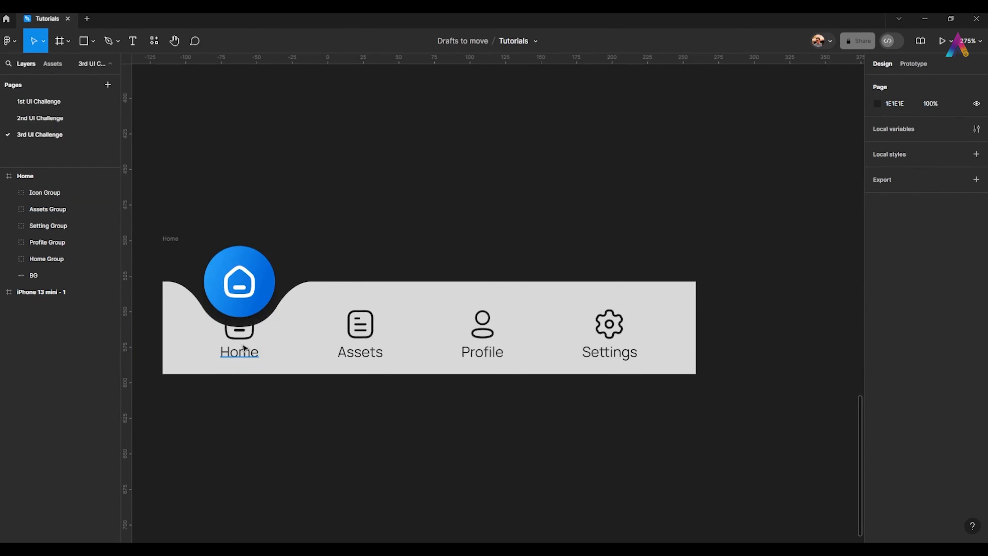
pyautogui.scroll(-3, 243, 343)
pyautogui.moveTo(245, 342); pyautogui.dragTo(241, 343)
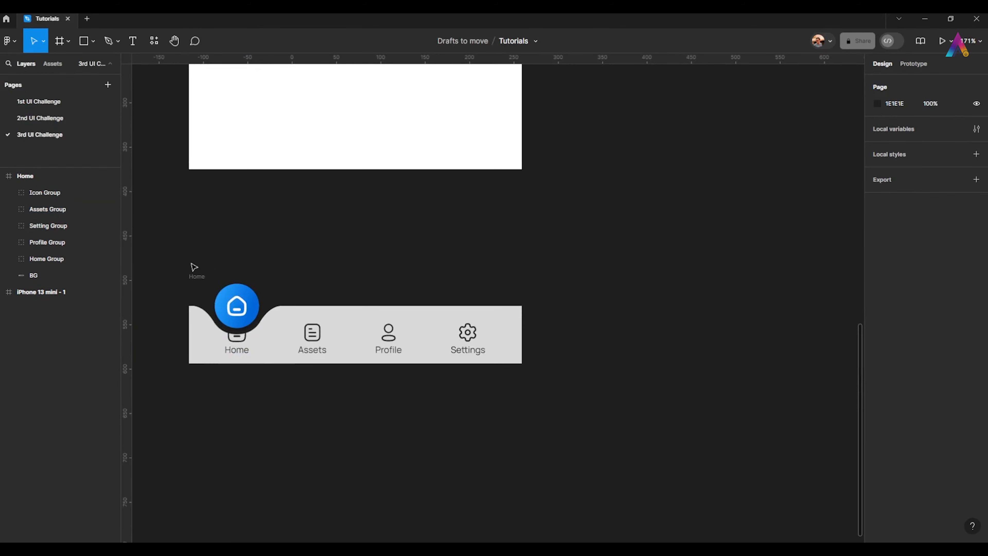
# Step: Copy the Home frame straight down to Y 621 and duplicate it twice more at the same spacing, making four stacked frames
pyautogui.scroll(-2, 193, 267)
pyautogui.hscroll(-2, 209, 238)
pyautogui.click(238, 247)
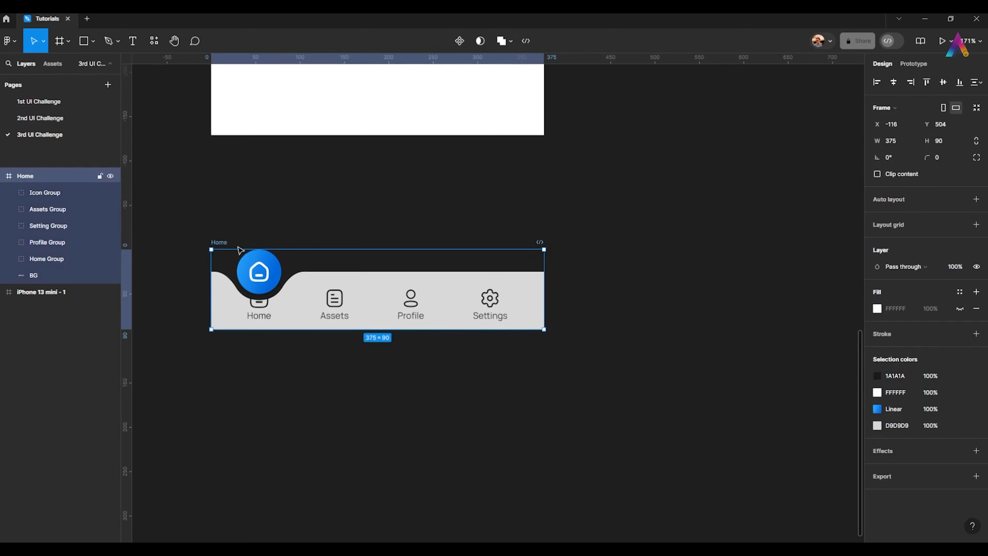
pyautogui.scroll(1, 238, 249)
pyautogui.moveTo(232, 217); pyautogui.dragTo(243, 321)
pyautogui.scroll(-3, 340, 281)
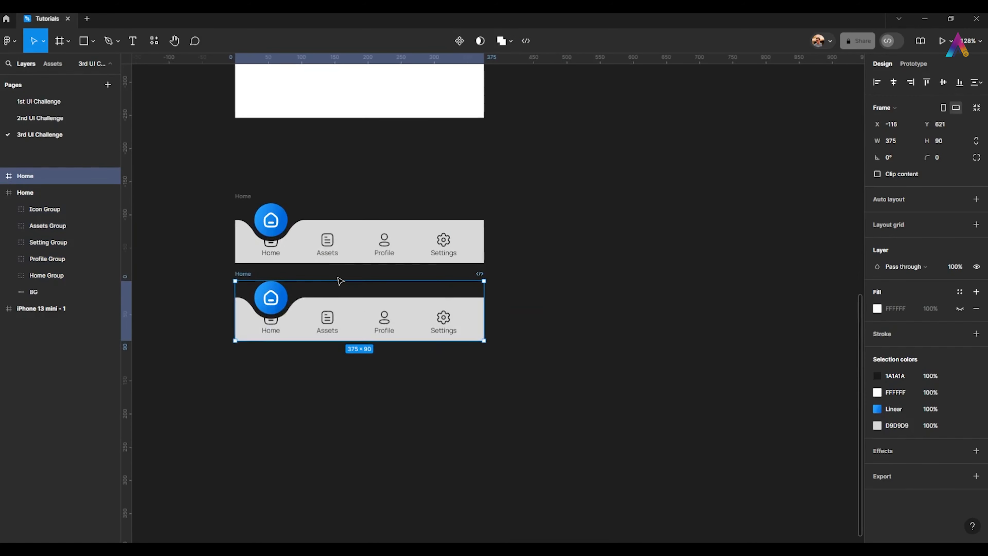
pyautogui.hotkey('ctrl', 'd')
pyautogui.hotkey('ctrl', 'd')
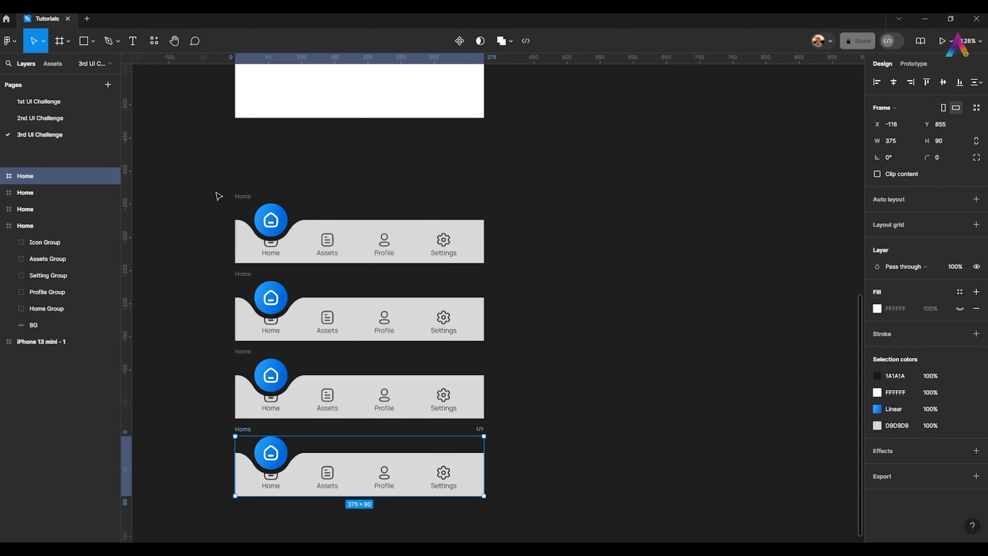
# Step: In the second Home frame, move Icon Group horizontally to X 114 so it is centred above the Assets tab
pyautogui.scroll(5, 315, 299)
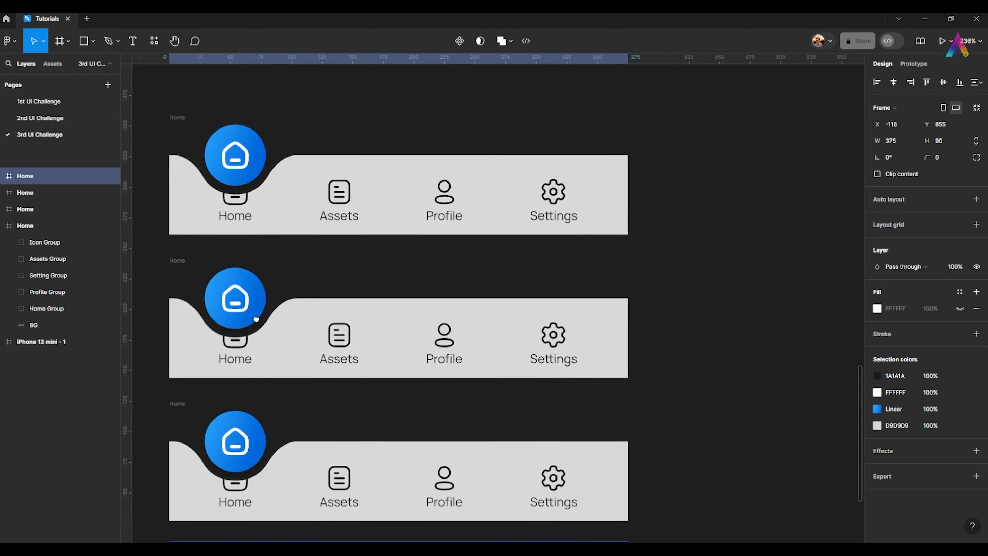
pyautogui.click(256, 318)
pyautogui.scroll(3, 218, 323)
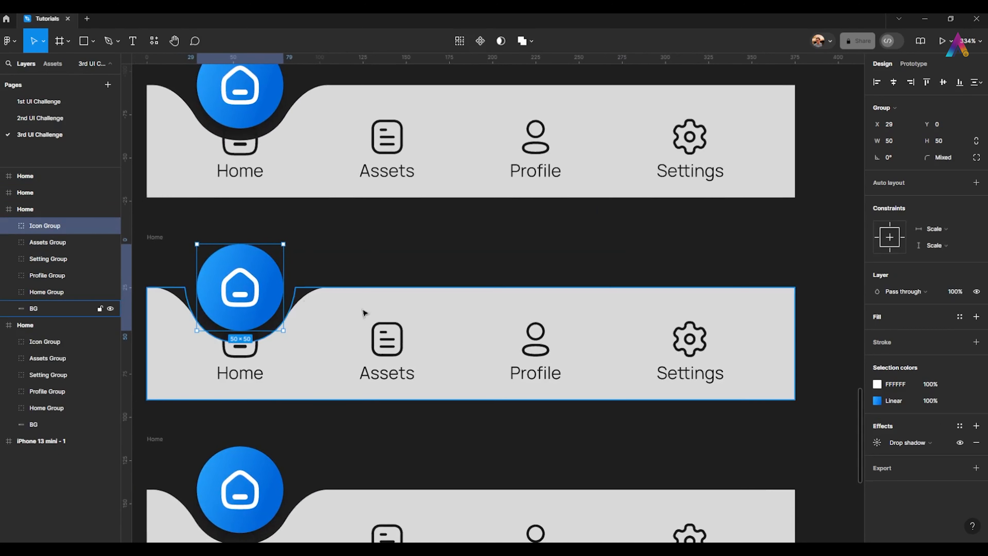
pyautogui.moveTo(251, 298); pyautogui.dragTo(397, 300)
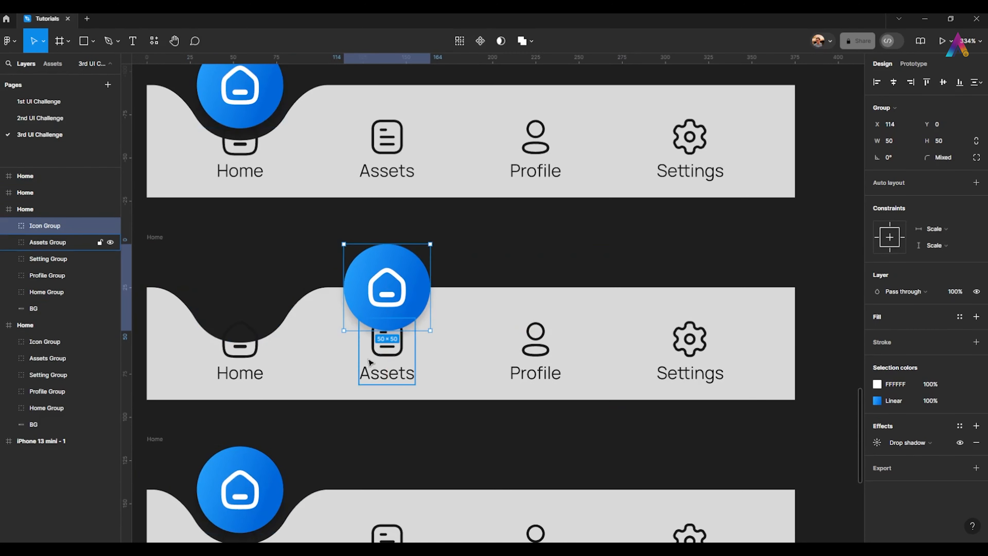
pyautogui.press('alt')
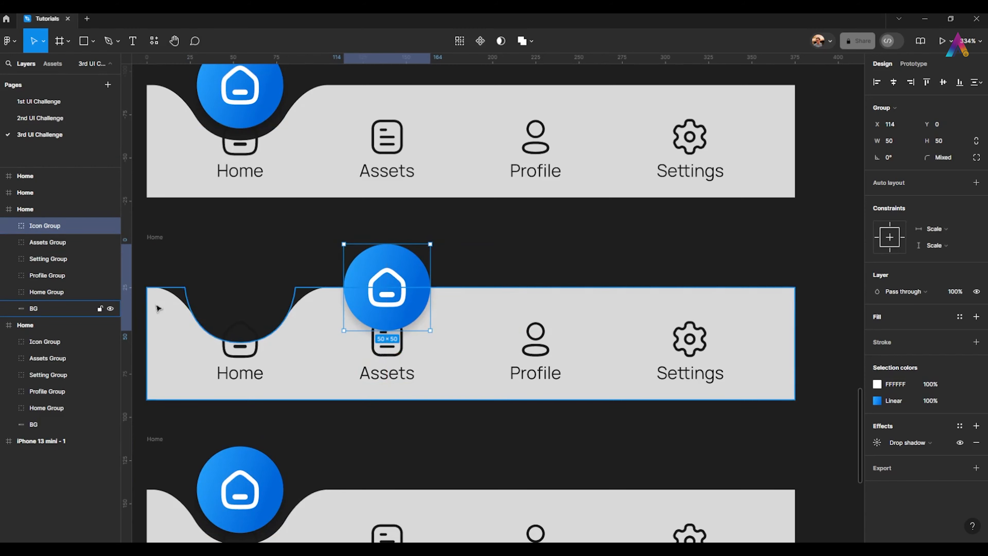
# Step: Edit the second frame's BG shape and shift its three notch points horizontally together so the notch sits under the blue circle at Assets
pyautogui.doubleClick(171, 307)
pyautogui.click(185, 287)
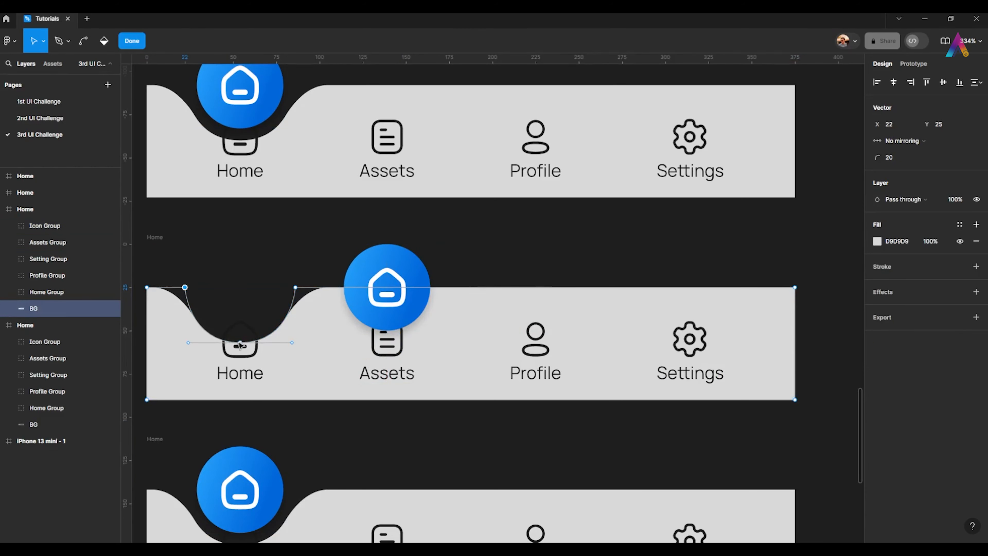
pyautogui.keyDown('shift'); pyautogui.click(295, 288); pyautogui.keyUp('shift')
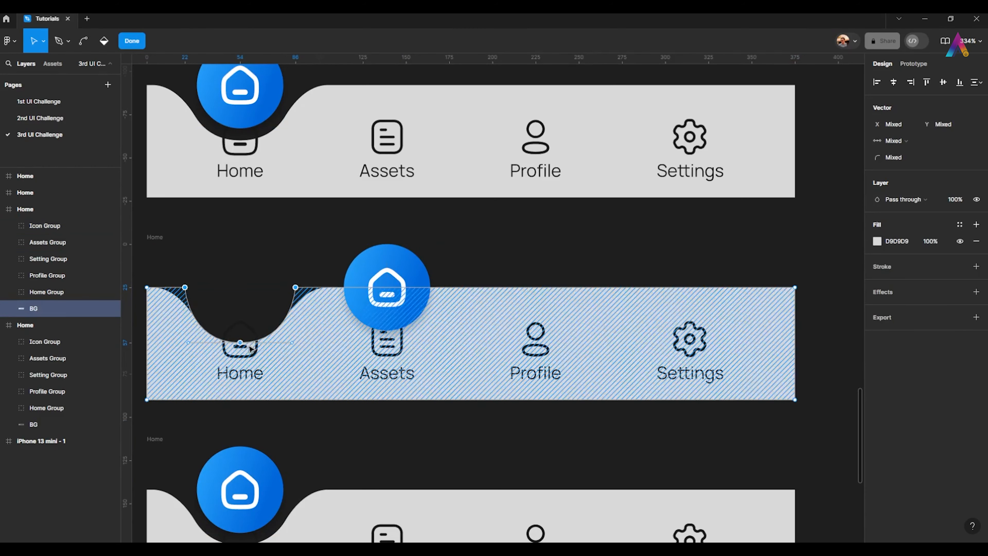
pyautogui.moveTo(240, 342); pyautogui.dragTo(386, 343)
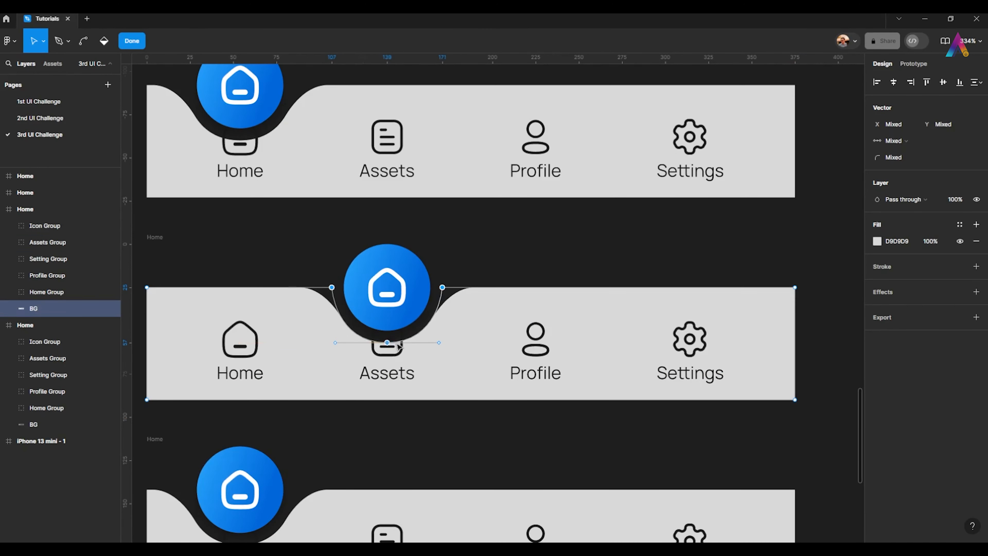
# Step: Leave shape editing and move the third Home frame's Icon Group horizontally to X 200, centred above the Profile tab
pyautogui.scroll(-5, 386, 339)
pyautogui.scroll(2, 442, 303)
pyautogui.scroll(-3, 372, 271)
pyautogui.scroll(-3, 281, 246)
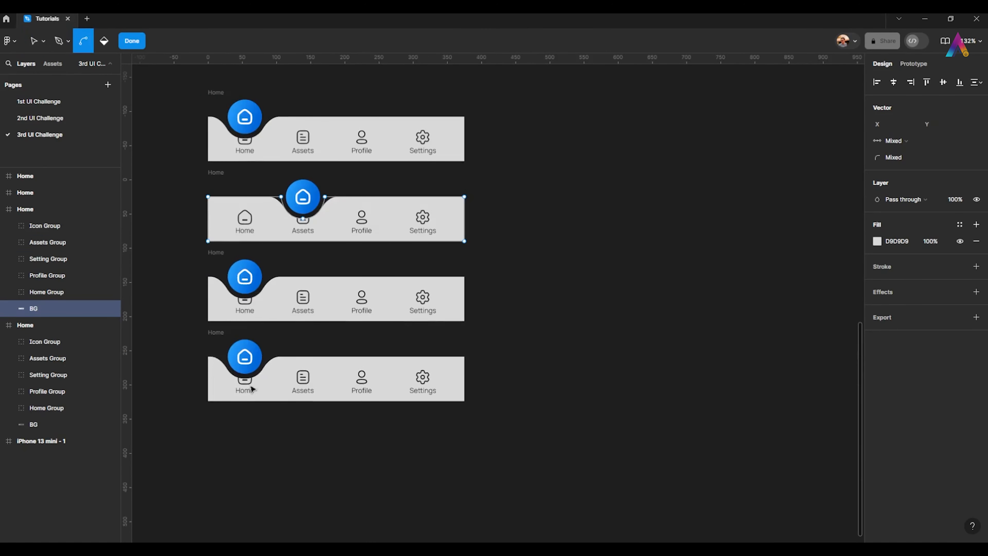
pyautogui.press('Escape')
pyautogui.scroll(5, 209, 331)
pyautogui.scroll(3, 192, 324)
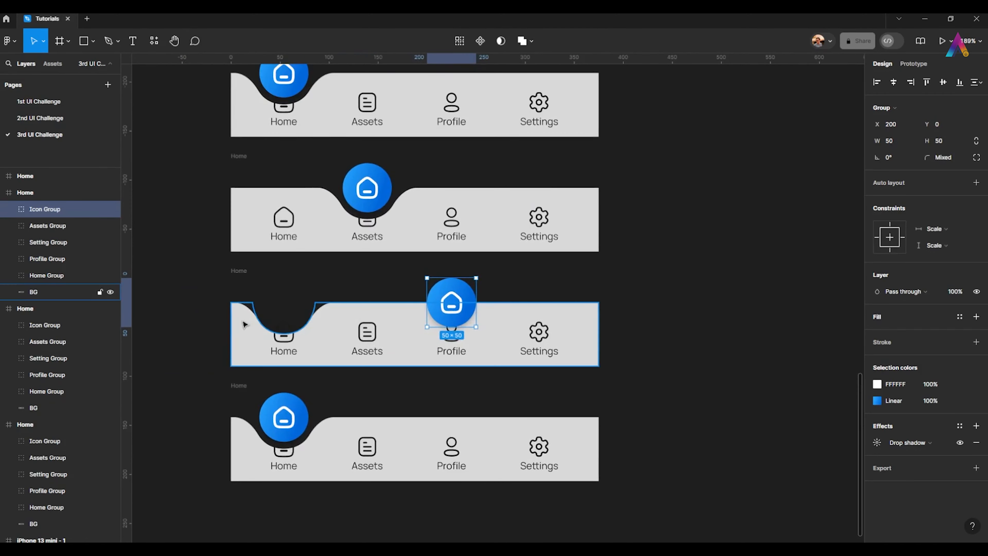
# Step: Edit the third frame's BG shape and shift its three notch points horizontally together so the notch sits under the circle at Profile
pyautogui.doubleClick(244, 324)
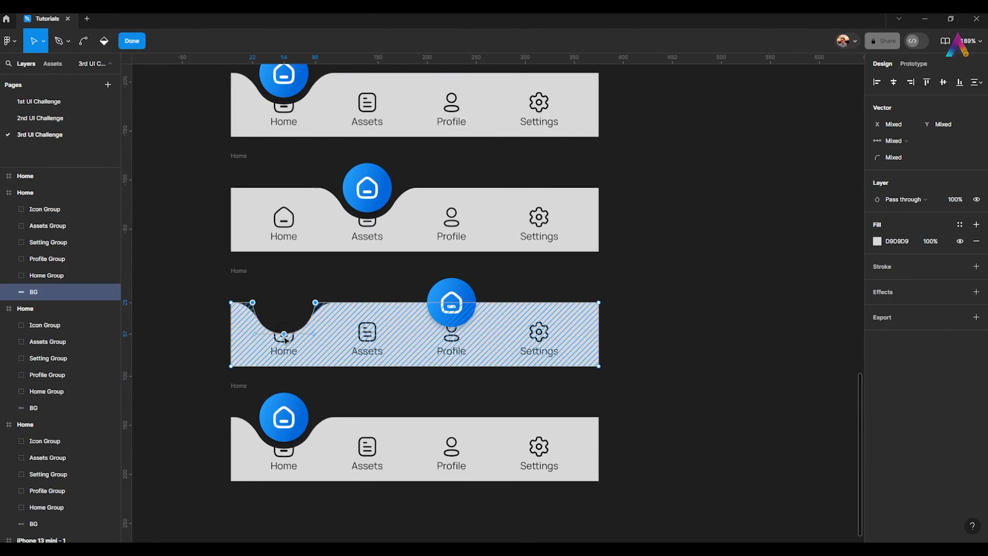
pyautogui.scroll(6, 454, 338)
pyautogui.scroll(-6, 467, 347)
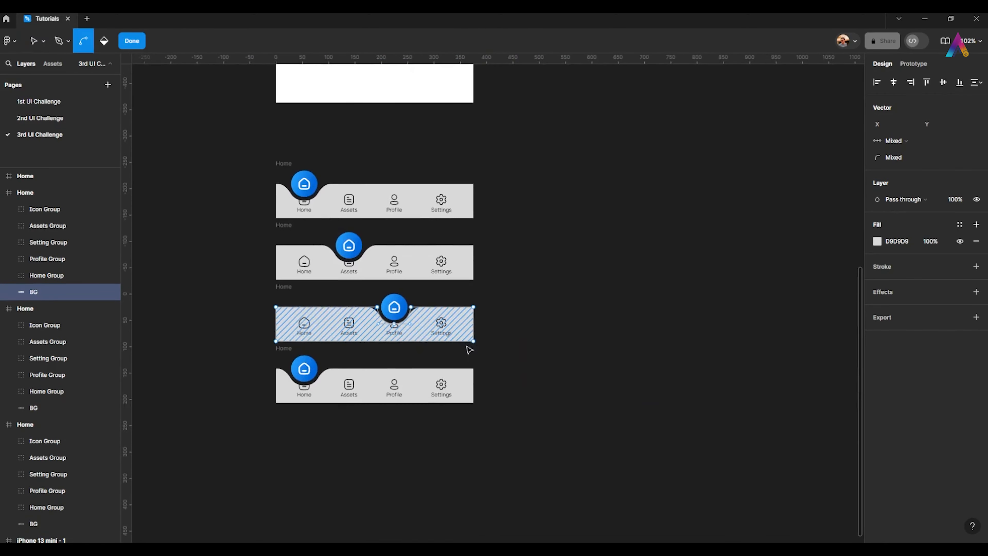
# Step: In the fourth frame's BG shape, shift the three notch points horizontally together so the notch is centred over the Settings tab
pyautogui.scroll(5, 413, 348)
pyautogui.click(275, 325)
pyautogui.keyDown('shift'); pyautogui.click(336, 385); pyautogui.keyUp('shift')
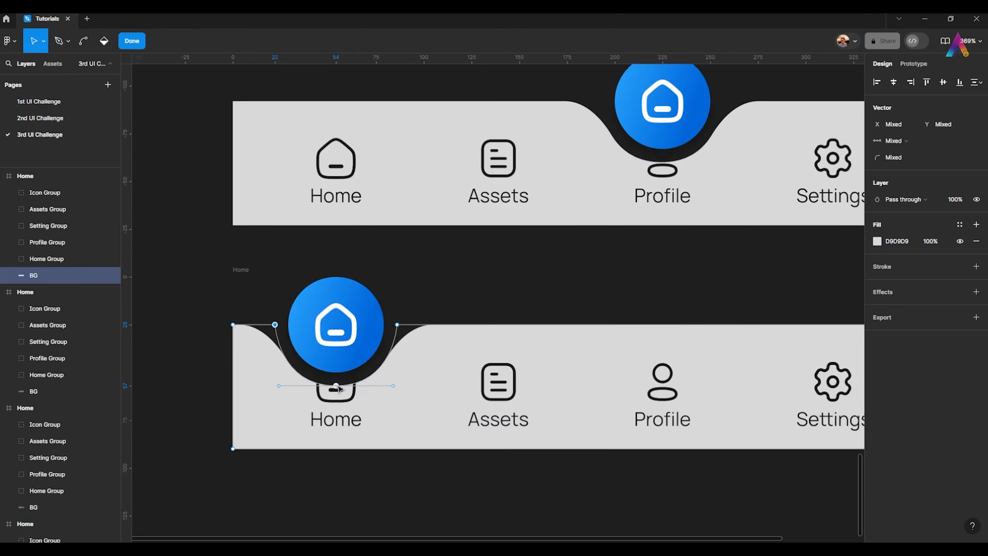
pyautogui.keyDown('shift'); pyautogui.click(396, 325); pyautogui.keyUp('shift')
pyautogui.scroll(-4, 334, 365)
pyautogui.moveTo(342, 368); pyautogui.dragTo(277, 372)
pyautogui.moveTo(267, 377); pyautogui.dragTo(532, 373)
# Step: Move the fourth frame's Icon Group horizontally into the notch, centred above the Settings tab
pyautogui.doubleClick(274, 342)
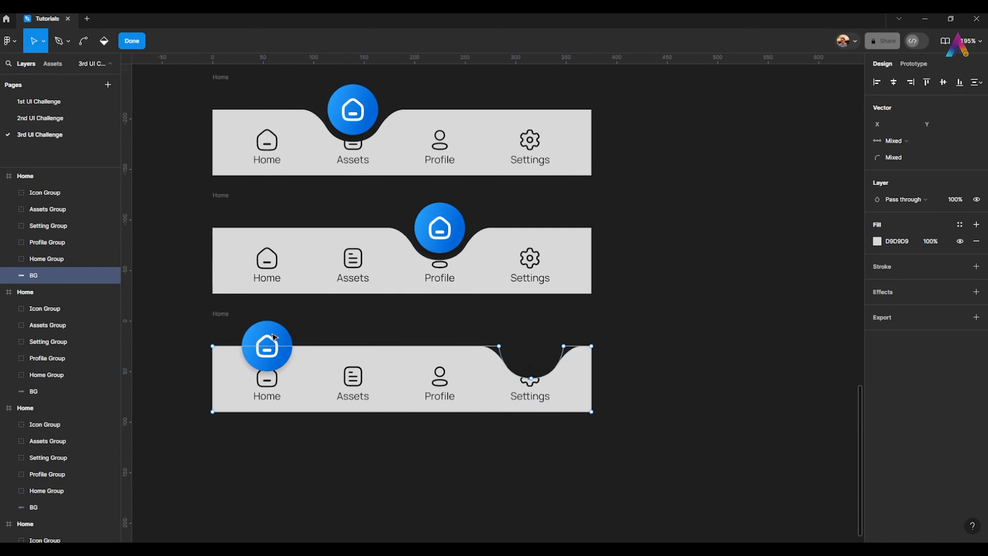
pyautogui.moveTo(275, 352); pyautogui.dragTo(540, 356)
pyautogui.scroll(6, 540, 356)
pyautogui.moveTo(408, 355); pyautogui.dragTo(400, 355)
pyautogui.scroll(-6, 424, 430)
pyautogui.click(339, 366)
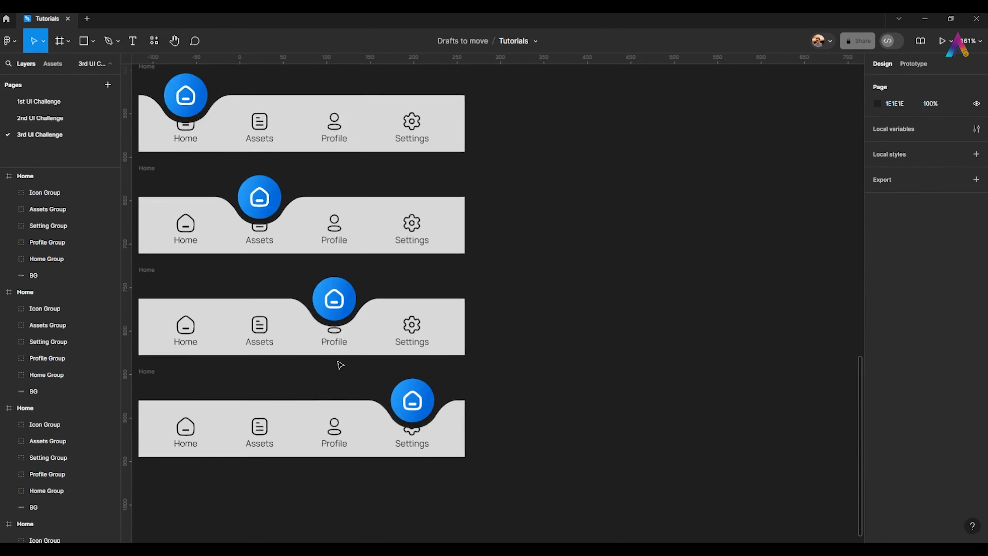
# Step: Delete Home Group, with its icon and label, from the first Home frame
pyautogui.moveTo(301, 265); pyautogui.dragTo(373, 312)
pyautogui.scroll(-1, 373, 312)
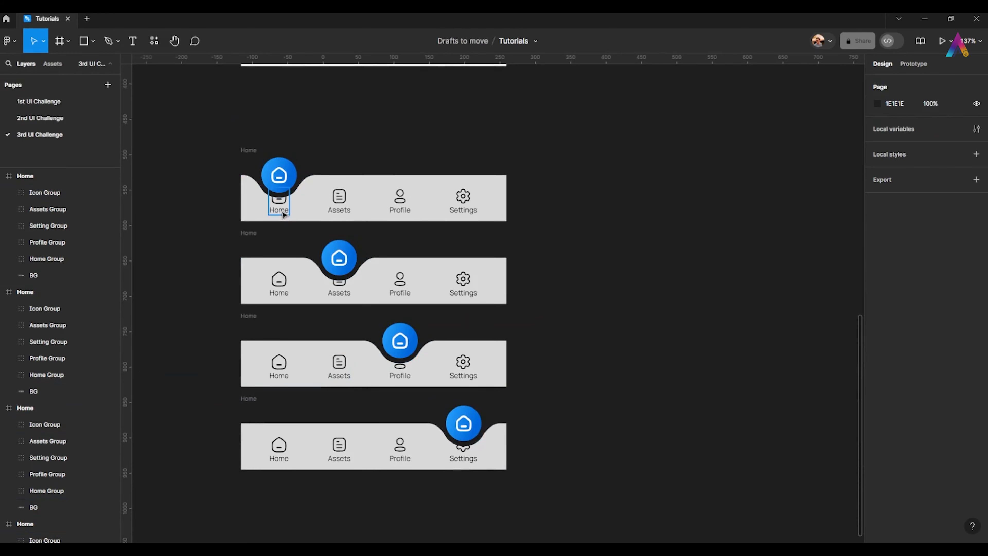
pyautogui.scroll(5, 277, 209)
pyautogui.click(272, 229)
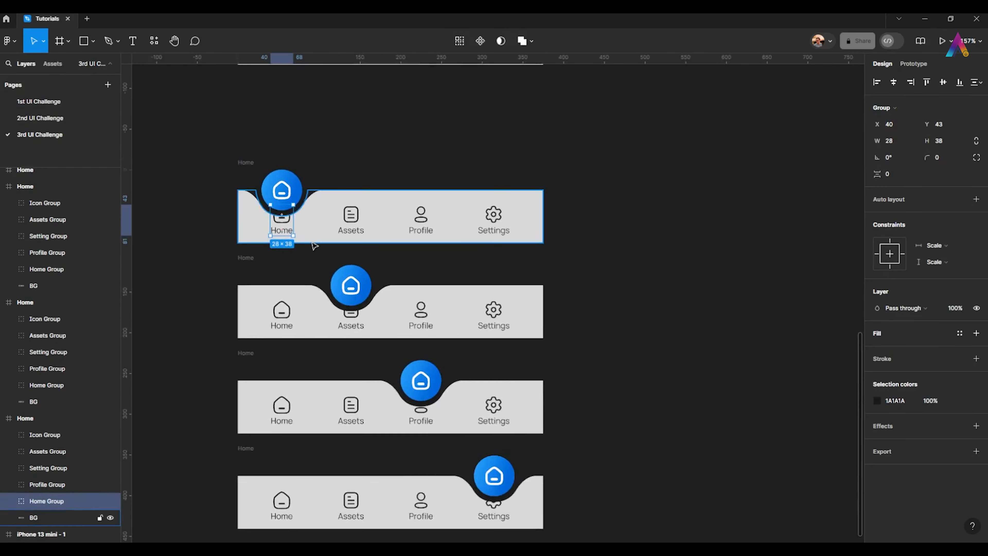
pyautogui.scroll(-3, 272, 225)
pyautogui.scroll(2, 278, 222)
pyautogui.press('Delete')
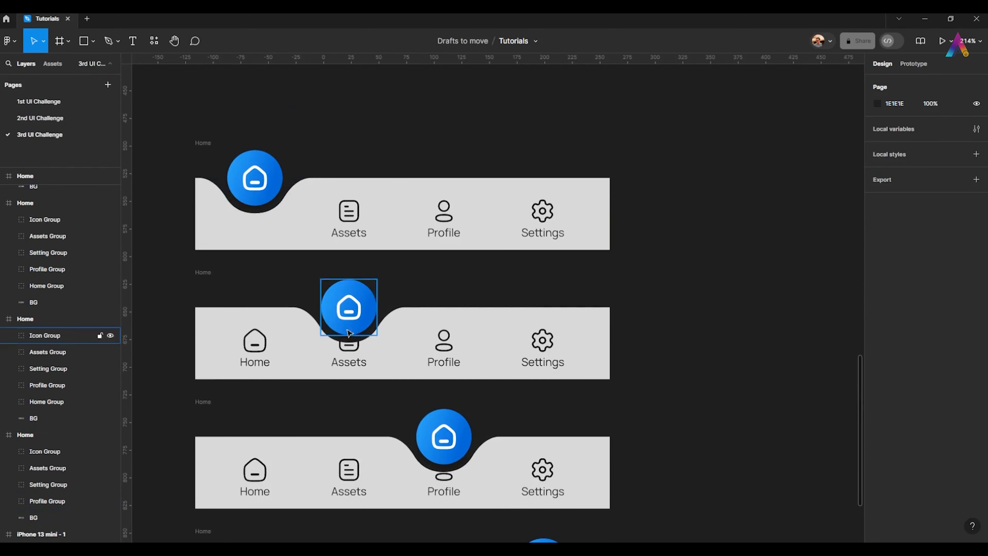
# Step: Cut the Assets icon from the second frame's Assets Group, paste it into Icon Group and centre it in the circle at X 127, Y 13
pyautogui.scroll(7, 351, 340)
pyautogui.doubleClick(356, 369)
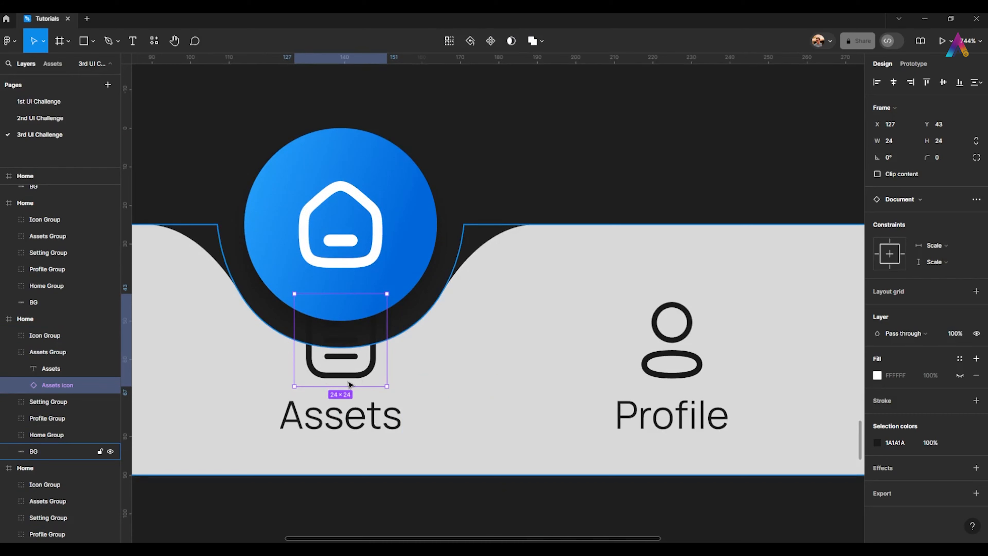
pyautogui.scroll(-5, 348, 385)
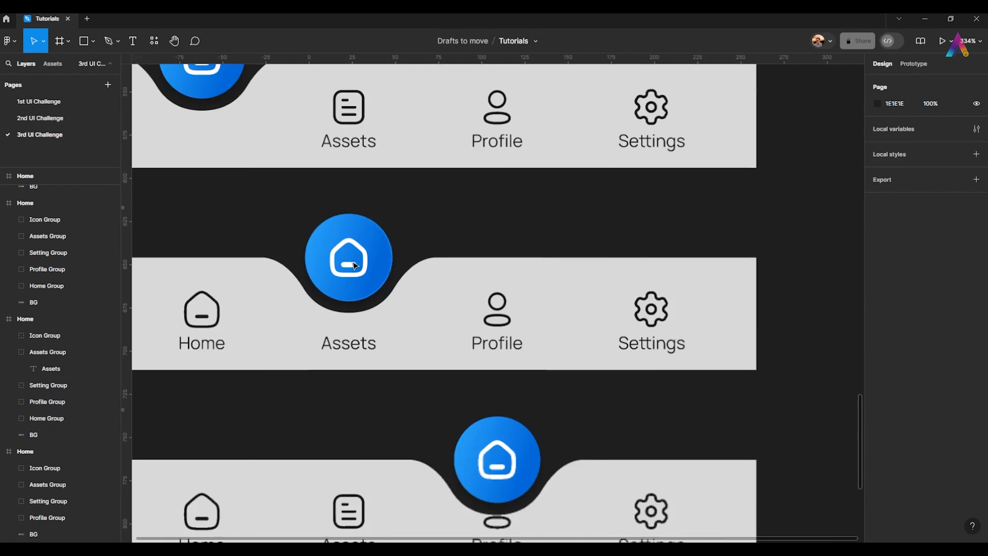
pyautogui.click(350, 257)
pyautogui.doubleClick(352, 257)
pyautogui.click(356, 232)
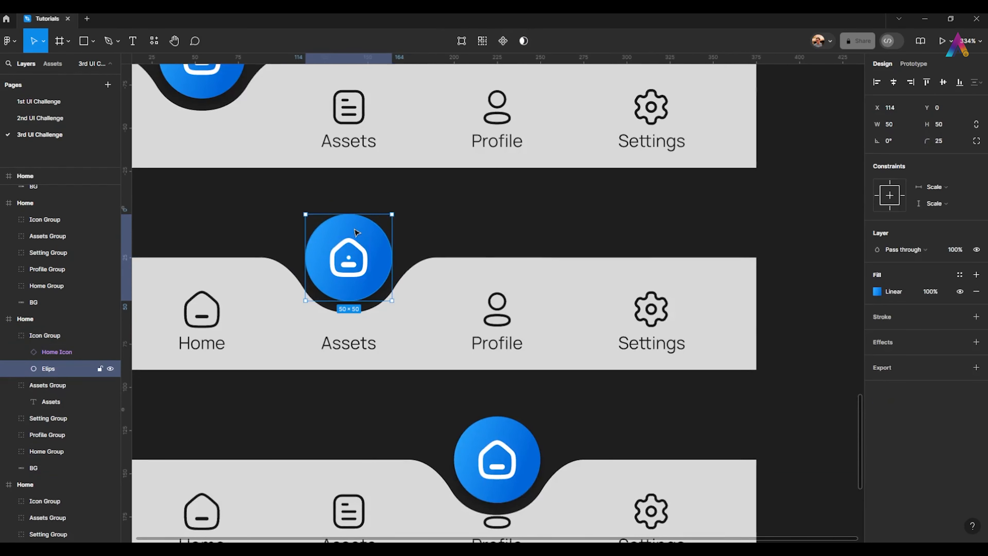
pyautogui.click(49, 335)
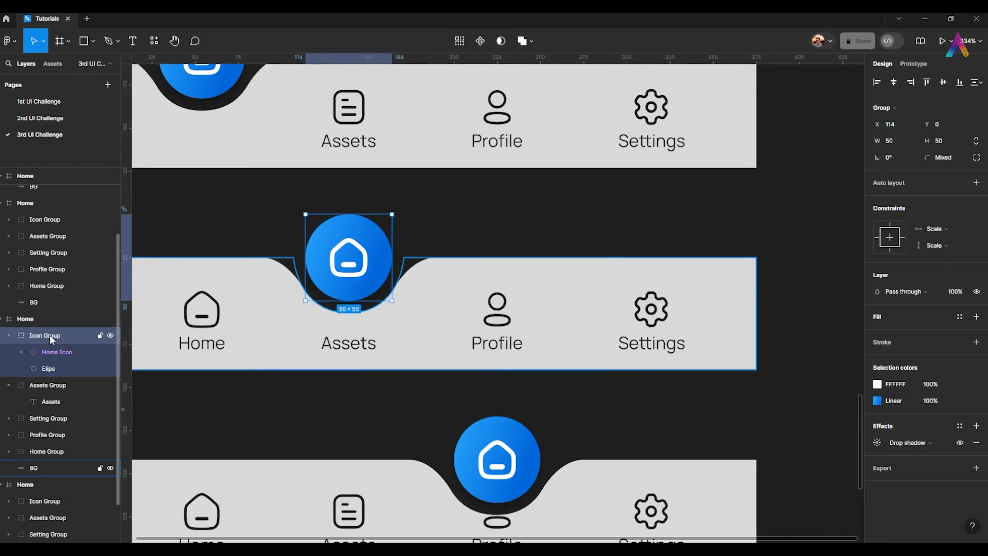
pyautogui.hotkey('ctrl', 'v')
pyautogui.scroll(8, 350, 261)
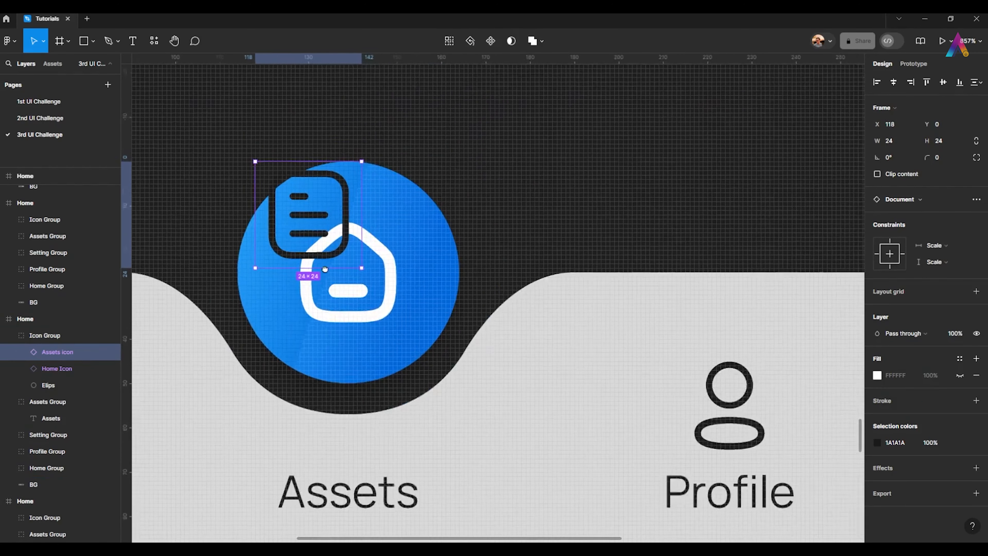
pyautogui.moveTo(298, 204); pyautogui.dragTo(347, 274)
# Step: Set the stroke width of the Assets icon's outer outline inside the circle to 2.5
pyautogui.scroll(3, 348, 275)
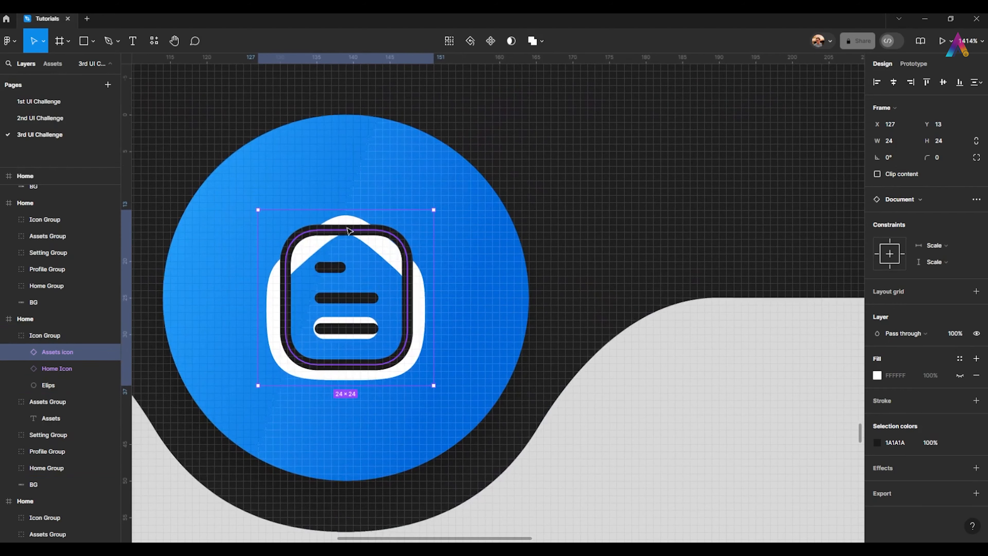
pyautogui.click(273, 309)
pyautogui.keyDown('ctrl'); pyautogui.click(278, 306); pyautogui.keyUp('ctrl')
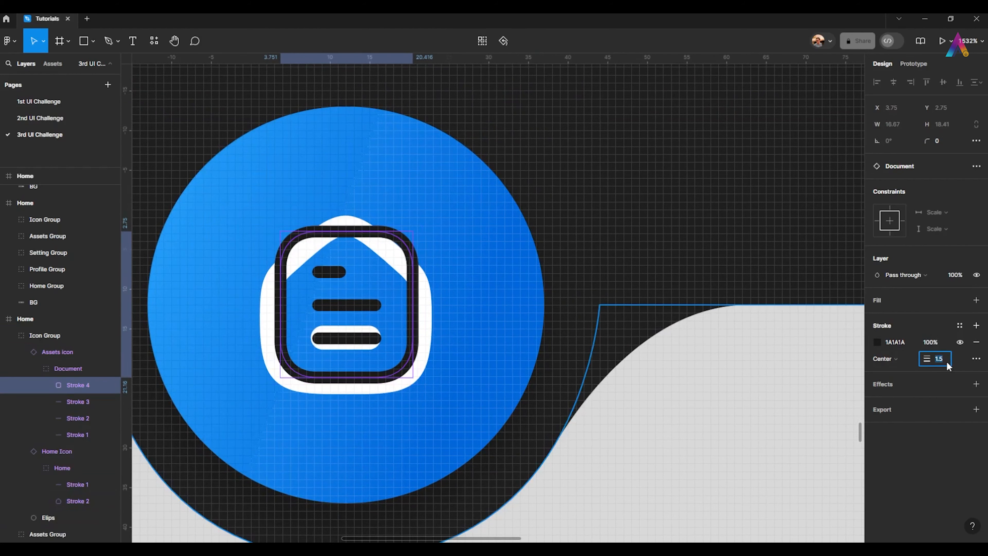
pyautogui.press('Return')
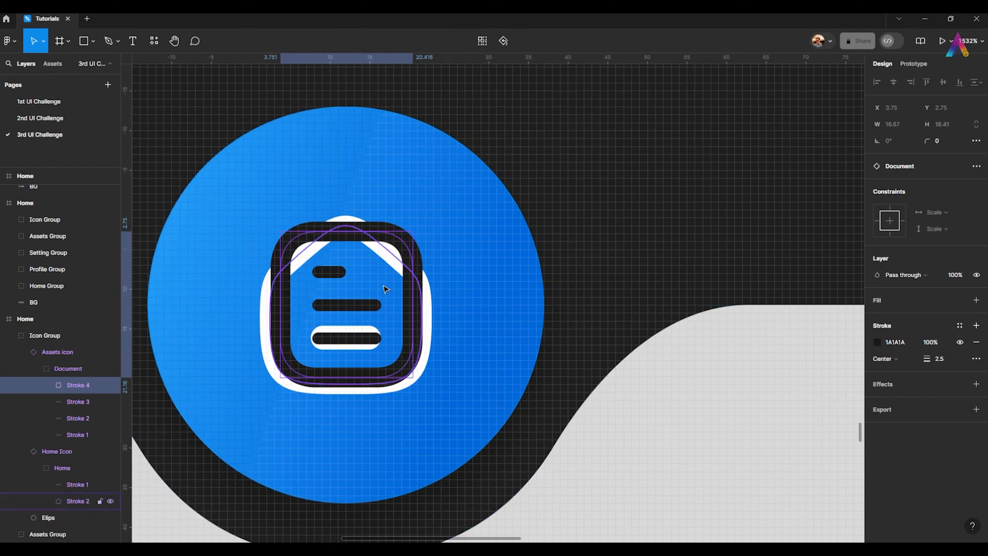
# Step: Set the stroke width of the Assets icon's three inner lines to 2
pyautogui.scroll(3, 383, 281)
pyautogui.click(329, 271)
pyautogui.keyDown('shift'); pyautogui.click(323, 315); pyautogui.keyUp('shift')
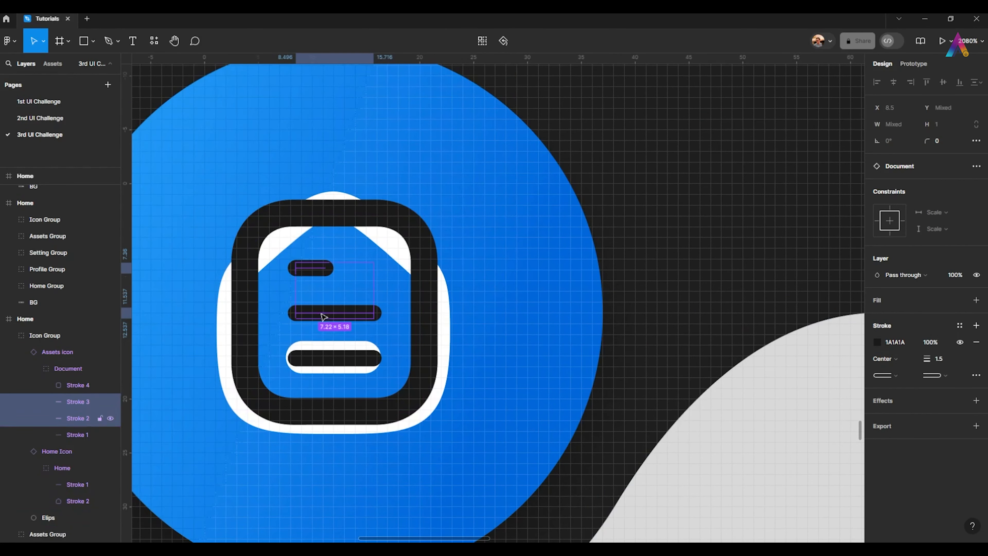
pyautogui.keyDown('shift'); pyautogui.click(324, 355); pyautogui.keyUp('shift')
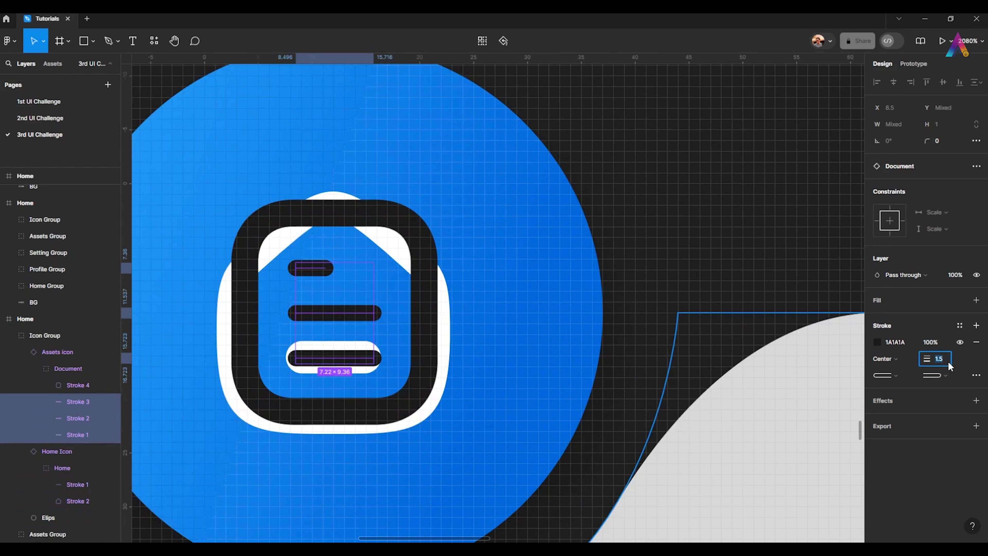
pyautogui.write('2')
pyautogui.press('Return')
pyautogui.scroll(-5, 393, 255)
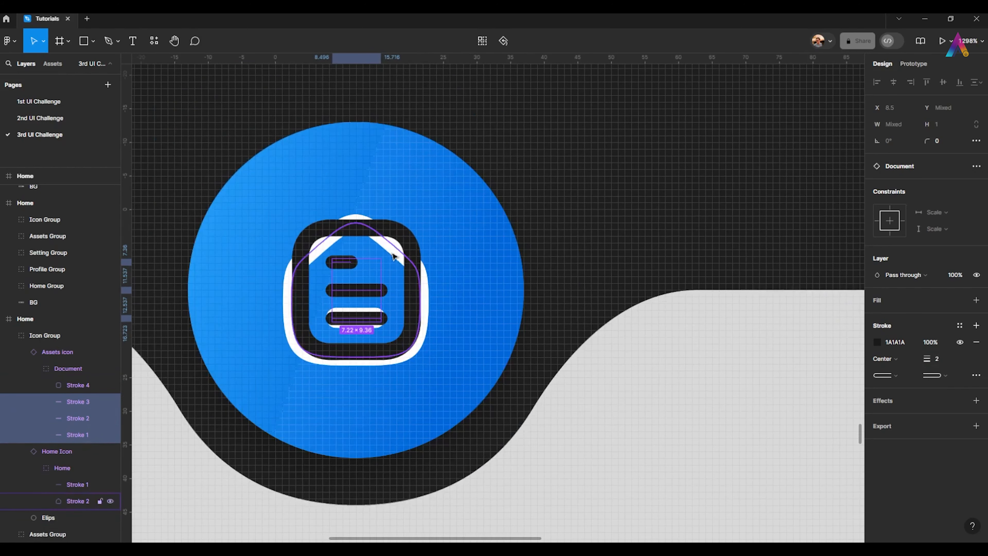
# Step: Change the stroke colour of the Assets icon's inner lines and outer outline to white
pyautogui.click(877, 342)
pyautogui.moveTo(792, 311); pyautogui.dragTo(638, 225)
pyautogui.click(325, 224)
pyautogui.click(876, 344)
# Step: Delete the Home Icon layer from the second frame's Icon Group
pyautogui.click(419, 300)
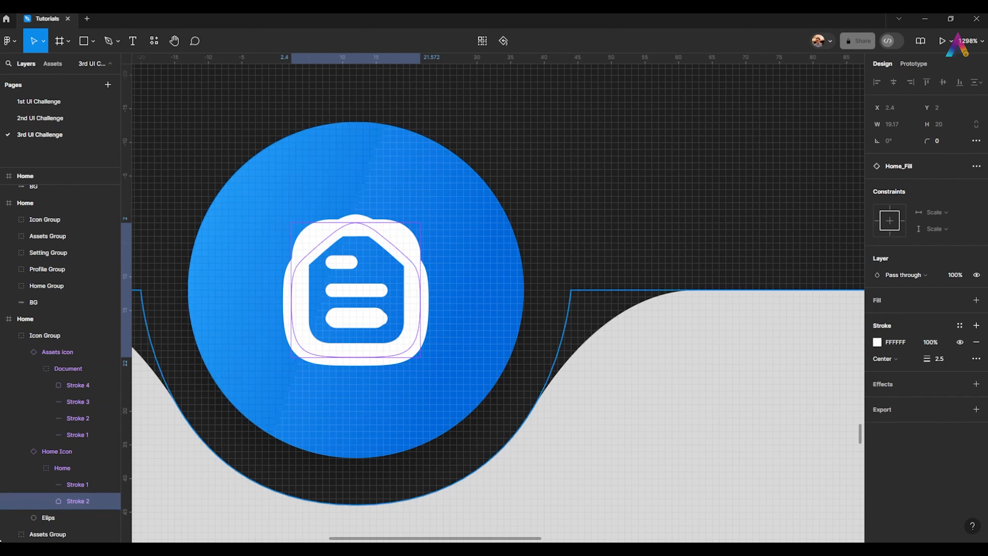
pyautogui.click(63, 467)
pyautogui.click(67, 453)
pyautogui.press('Delete')
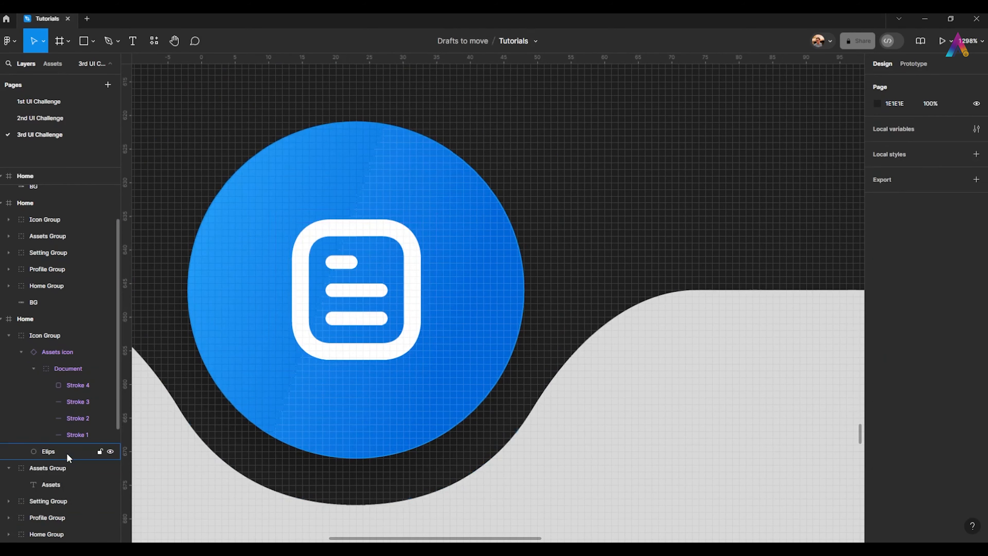
# Step: Cut the Profile icon out of the third frame's Profile Group, leaving only the Profile label
pyautogui.scroll(-10, 463, 350)
pyautogui.scroll(3, 290, 342)
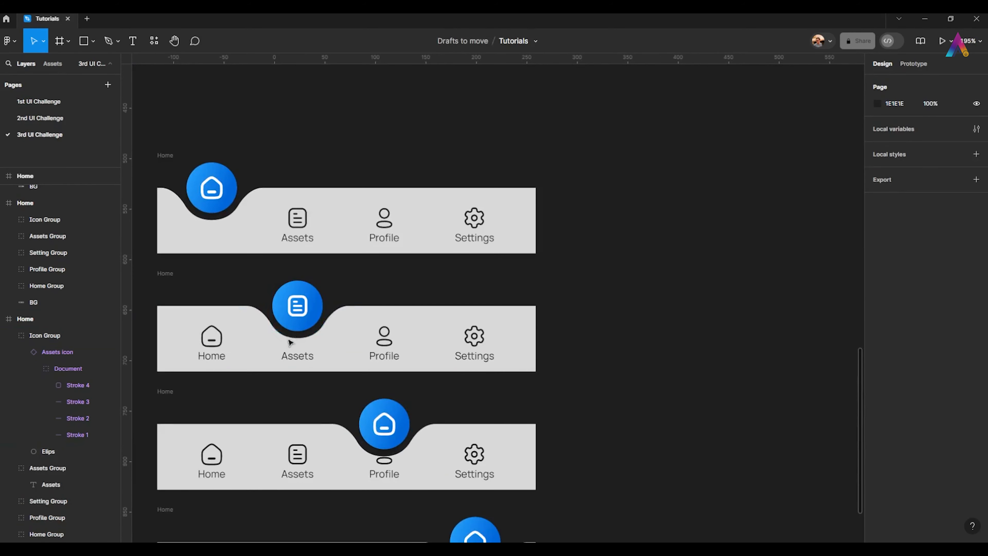
pyautogui.moveTo(333, 384); pyautogui.dragTo(318, 291)
pyautogui.scroll(3, 365, 357)
pyautogui.moveTo(377, 359); pyautogui.dragTo(334, 320)
pyautogui.scroll(2, 335, 323)
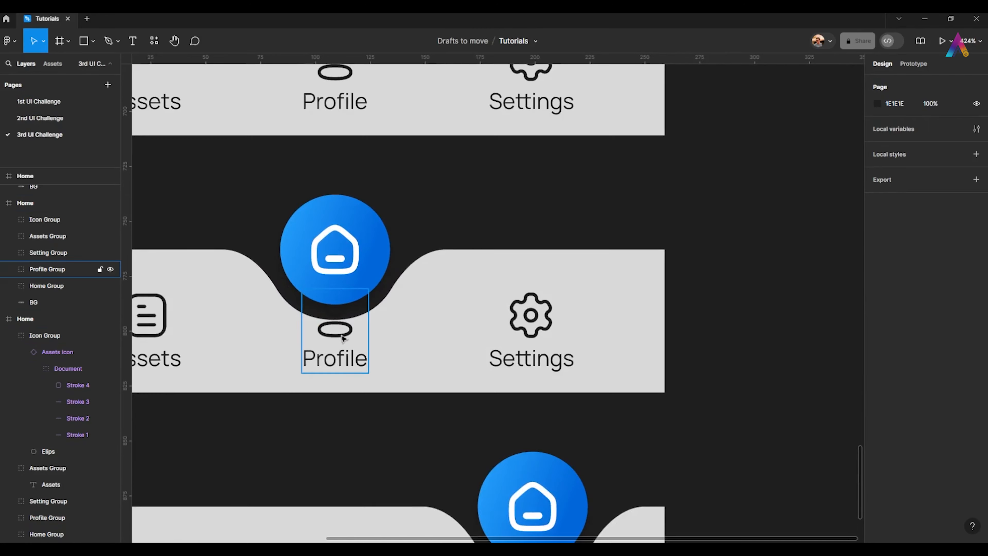
pyautogui.scroll(-6, 385, 338)
pyautogui.scroll(5, 393, 356)
pyautogui.moveTo(311, 286); pyautogui.dragTo(411, 325)
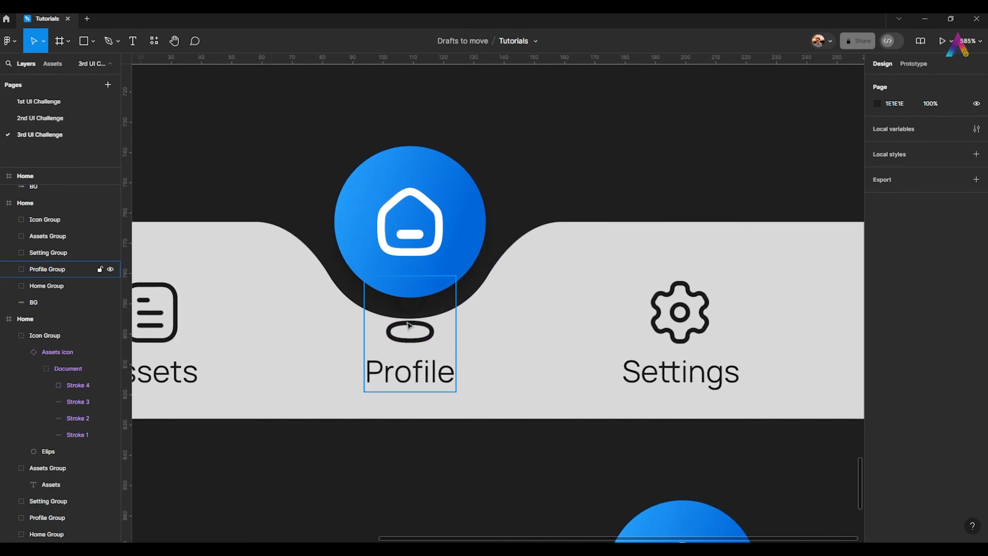
pyautogui.doubleClick(410, 326)
pyautogui.moveTo(418, 237); pyautogui.dragTo(387, 296)
pyautogui.hotkey('ctrl', 'x')
# Step: Replace the Home icon in the third frame's Icon Group with the cut Profile icon, centred in the circle at X 213, Y 13
pyautogui.click(387, 287)
pyautogui.hotkey('ctrl', 'v')
pyautogui.hotkey('alt', 'h')
pyautogui.hotkey('alt', 'v')
pyautogui.scroll(2, 389, 273)
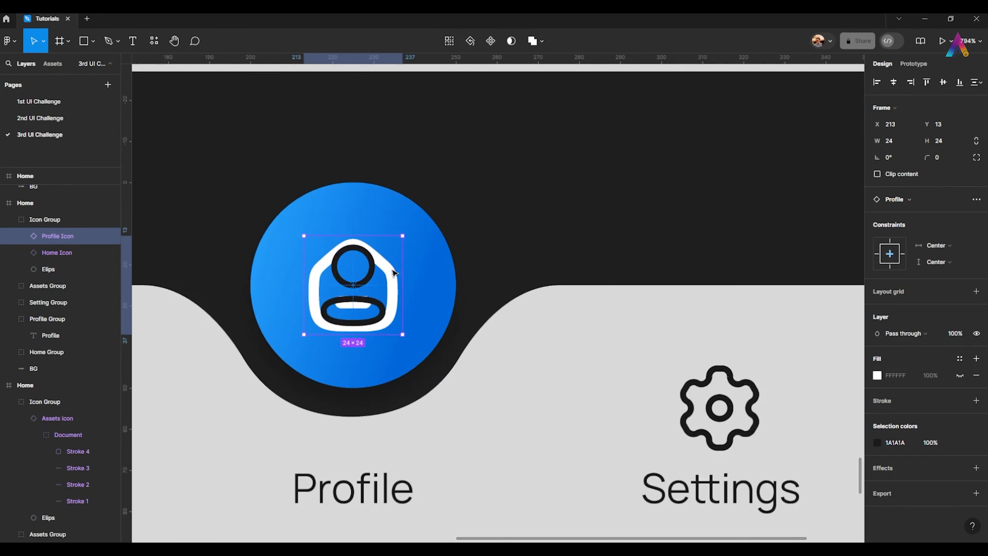
pyautogui.click(394, 275)
pyautogui.press('Delete')
# Step: Set both strokes of the Profile icon in the circle to width 2.5 and colour them white
pyautogui.keyDown('ctrl'); pyautogui.click(352, 311); pyautogui.keyUp('ctrl')
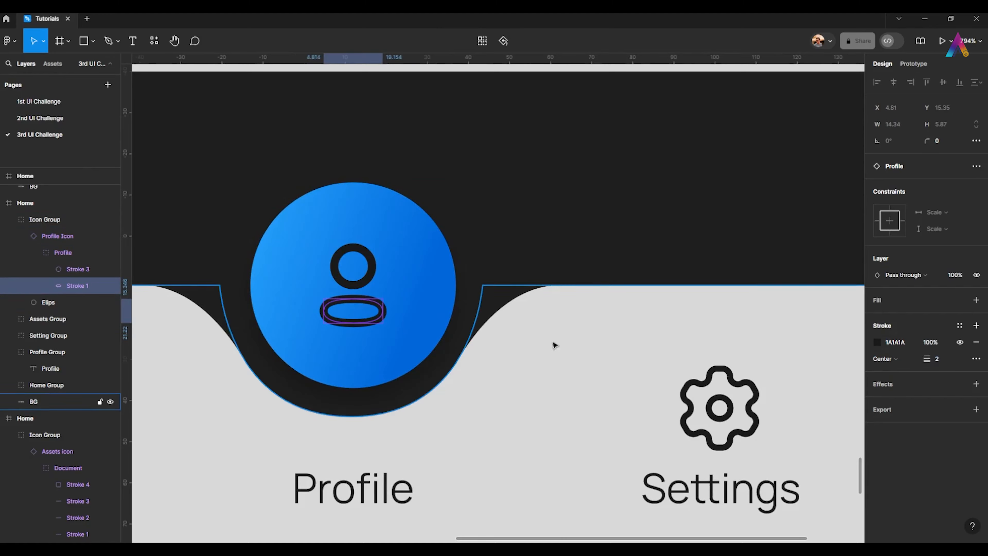
pyautogui.scroll(-5, 551, 344)
pyautogui.keyDown('ctrl'); pyautogui.click(296, 158); pyautogui.keyUp('ctrl')
pyautogui.scroll(5, 434, 373)
pyautogui.keyDown('ctrl'); pyautogui.click(424, 290); pyautogui.keyUp('ctrl')
pyautogui.keyDown('shift'); pyautogui.click(436, 344); pyautogui.keyUp('shift')
pyautogui.click(877, 342)
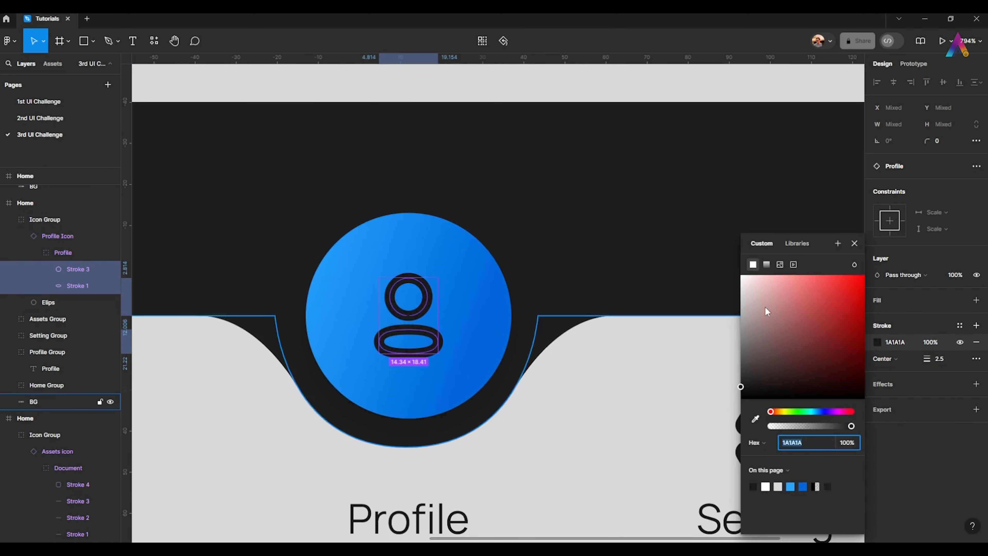
pyautogui.click(741, 276)
pyautogui.click(564, 242)
pyautogui.doubleClick(430, 278)
# Step: Replace the Home icon in the fourth frame's circle with the Setting icon cut from its Setting Group, centred in the circle
pyautogui.scroll(-5, 429, 245)
pyautogui.scroll(1, 379, 322)
pyautogui.scroll(2, 362, 363)
pyautogui.keyDown('ctrl'); pyautogui.click(362, 363); pyautogui.keyUp('ctrl')
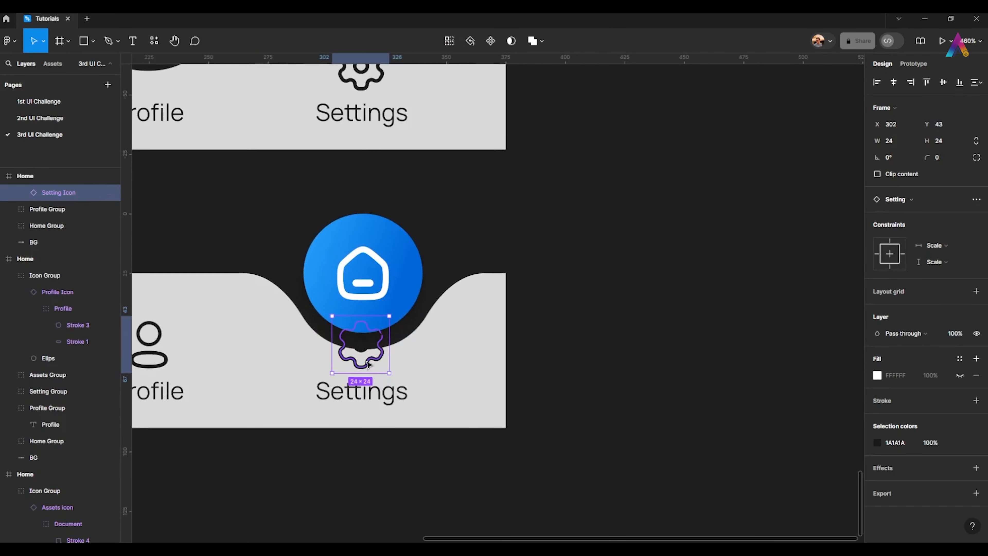
pyautogui.hotkey('ctrl', 'x')
pyautogui.keyDown('ctrl'); pyautogui.click(373, 280); pyautogui.keyUp('ctrl')
pyautogui.press('Delete')
pyautogui.keyDown('ctrl'); pyautogui.click(375, 282); pyautogui.keyUp('ctrl')
pyautogui.hotkey('ctrl', 'v')
pyautogui.scroll(3, 369, 268)
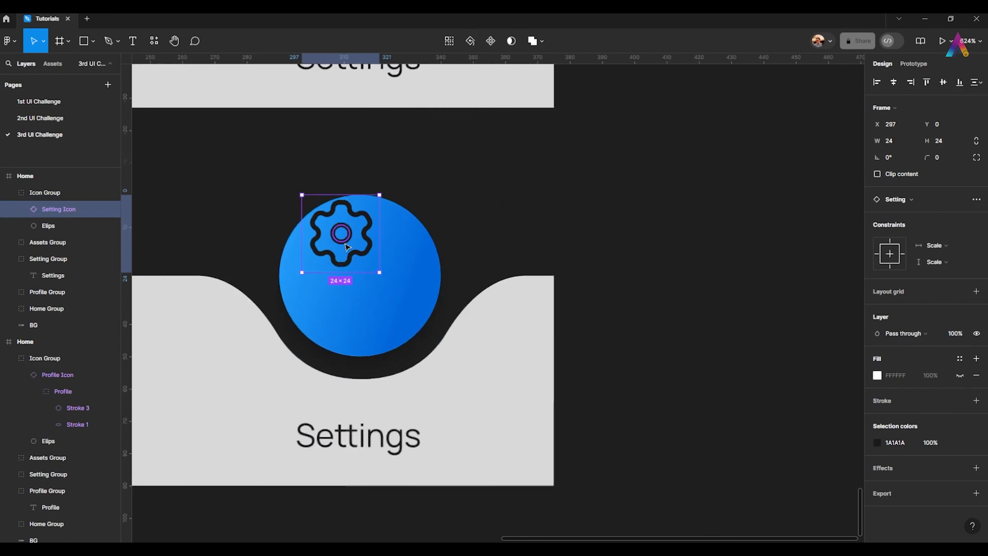
pyautogui.hotkey('alt', 'h')
pyautogui.hotkey('alt', 'v')
# Step: Set both strokes of the Setting icon in the circle to width 2.5 and colour FFFFFF
pyautogui.keyDown('ctrl'); pyautogui.click(386, 267); pyautogui.keyUp('ctrl')
pyautogui.scroll(4, 370, 273)
pyautogui.keyDown('shift'); pyautogui.click(369, 276); pyautogui.keyUp('shift')
pyautogui.click(945, 359)
pyautogui.write('2.5')
pyautogui.click(877, 342)
pyautogui.moveTo(776, 312); pyautogui.dragTo(155, 229)
# Step: Move the fourth frame's Settings label straight down, out past the frame's lower edge
pyautogui.scroll(-6, 449, 312)
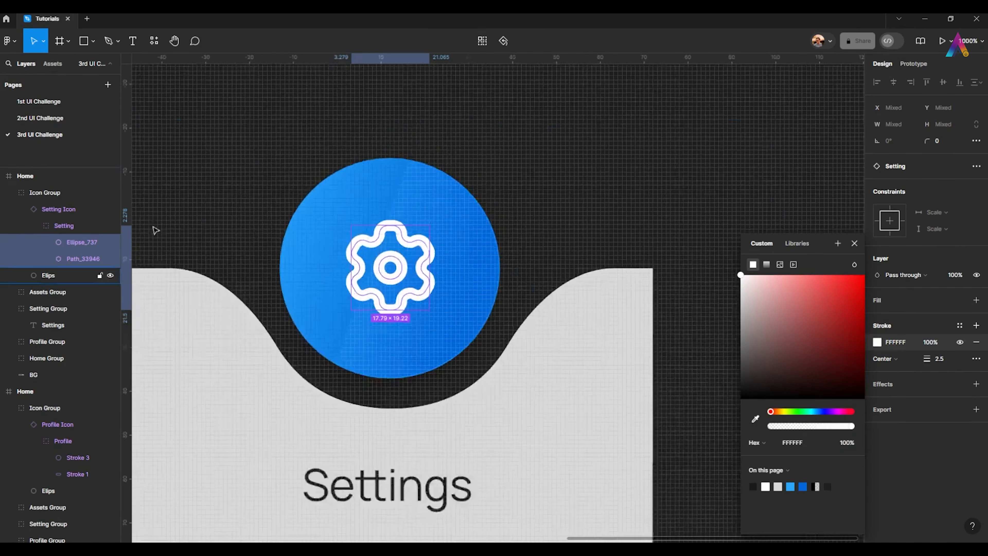
pyautogui.keyDown('ctrl'); pyautogui.click(437, 359); pyautogui.keyUp('ctrl')
pyautogui.hotkey('shift', 'Down')
pyautogui.hotkey('shift', 'Down')
# Step: Move the third frame's Profile label straight down, out past the frame's lower edge
pyautogui.scroll(-3, 444, 355)
pyautogui.scroll(3, 381, 257)
pyautogui.keyDown('ctrl'); pyautogui.click(384, 243); pyautogui.keyUp('ctrl')
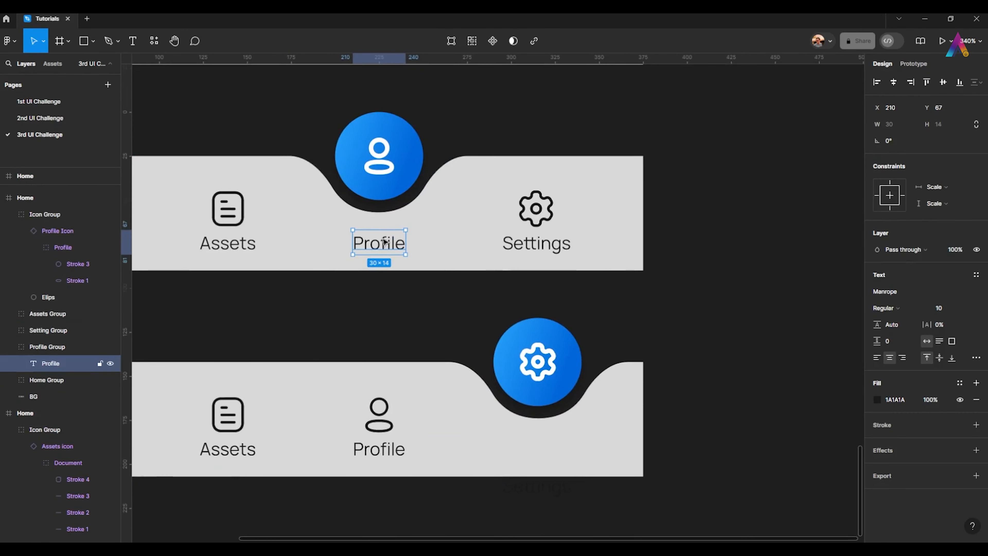
pyautogui.hotkey('shift', 'Down')
pyautogui.hotkey('shift', 'Down')
pyautogui.press('Down')
pyautogui.press('Down')
# Step: Move the second frame's Assets label straight down to Y 90, just outside the frame's lower edge
pyautogui.scroll(-3, 384, 243)
pyautogui.scroll(2, 307, 187)
pyautogui.keyDown('ctrl'); pyautogui.click(304, 192); pyautogui.keyUp('ctrl')
pyautogui.hotkey('shift', 'Down')
pyautogui.hotkey('shift', 'Down')
pyautogui.press('Down')
pyautogui.press('Down')
# Step: Copy Home Group from the second frame and paste it into the first Home frame at X 40, Y 43
pyautogui.scroll(-3, 315, 197)
pyautogui.scroll(3, 316, 196)
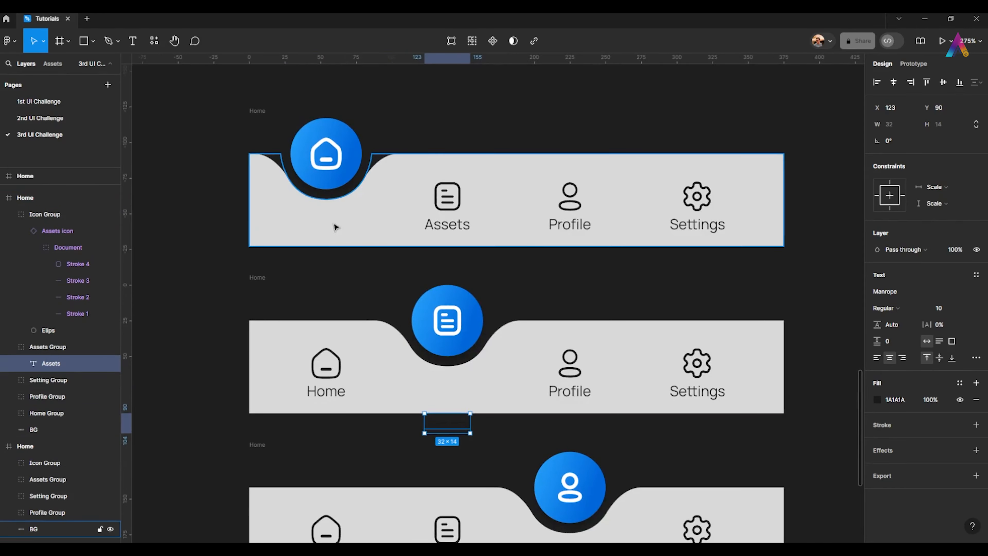
pyautogui.click(335, 228)
pyautogui.click(325, 366)
pyautogui.hotkey('ctrl', 'c')
pyautogui.click(276, 161)
pyautogui.hotkey('ctrl', 'v')
pyautogui.scroll(2, 325, 214)
pyautogui.scroll(2, 325, 228)
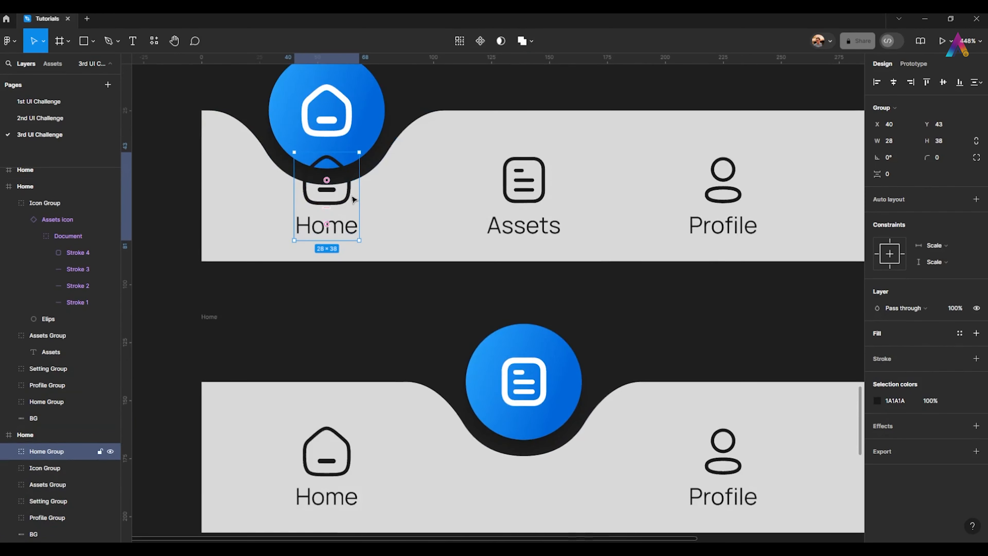
# Step: Delete the dark icon from the first frame's Home Group and move its Home label 30 px straight down, below the frame
pyautogui.keyDown('ctrl'); pyautogui.click(346, 197); pyautogui.keyUp('ctrl')
pyautogui.press('Delete')
pyautogui.keyDown('ctrl'); pyautogui.click(336, 227); pyautogui.keyUp('ctrl')
pyautogui.hotkey('shift', 'Down')
pyautogui.hotkey('shift', 'Down')
pyautogui.hotkey('shift', 'Down')
pyautogui.press('Escape')
pyautogui.scroll(-4, 310, 230)
# Step: Enable Clip content on all four navigation bar frames at once
pyautogui.click(286, 190)
pyautogui.scroll(-3, 251, 206)
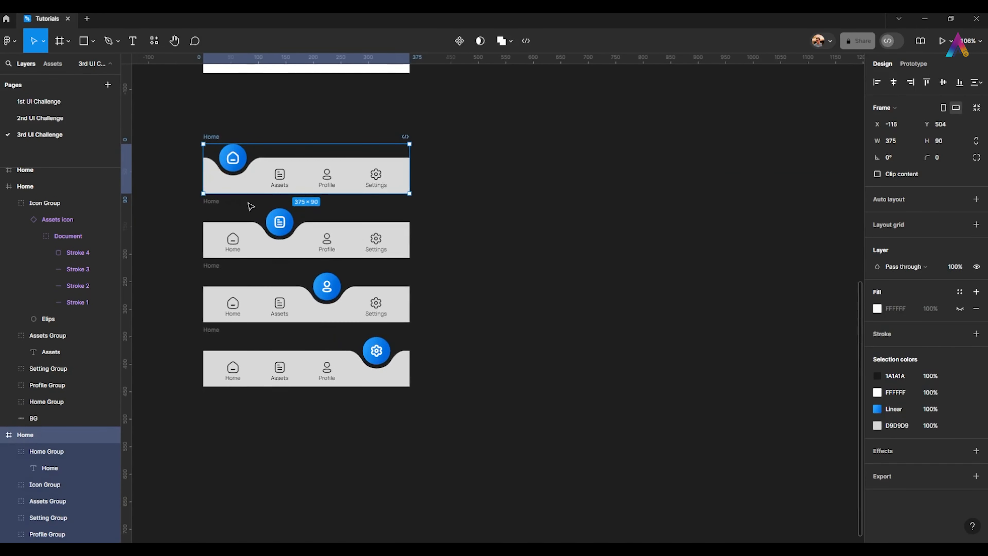
pyautogui.scroll(1, 435, 245)
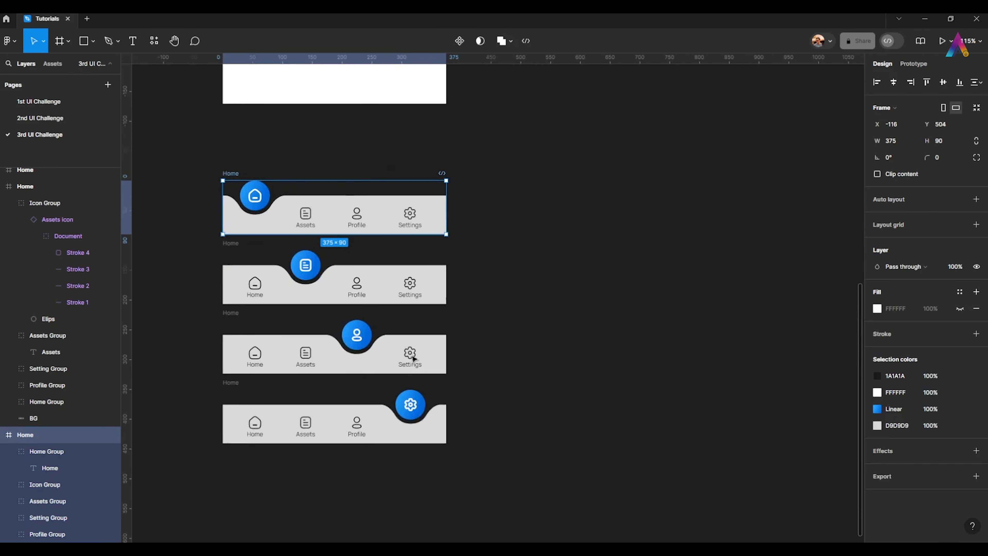
pyautogui.keyDown('shift'); pyautogui.click(236, 250); pyautogui.keyUp('shift')
pyautogui.keyDown('shift'); pyautogui.click(231, 316); pyautogui.keyUp('shift')
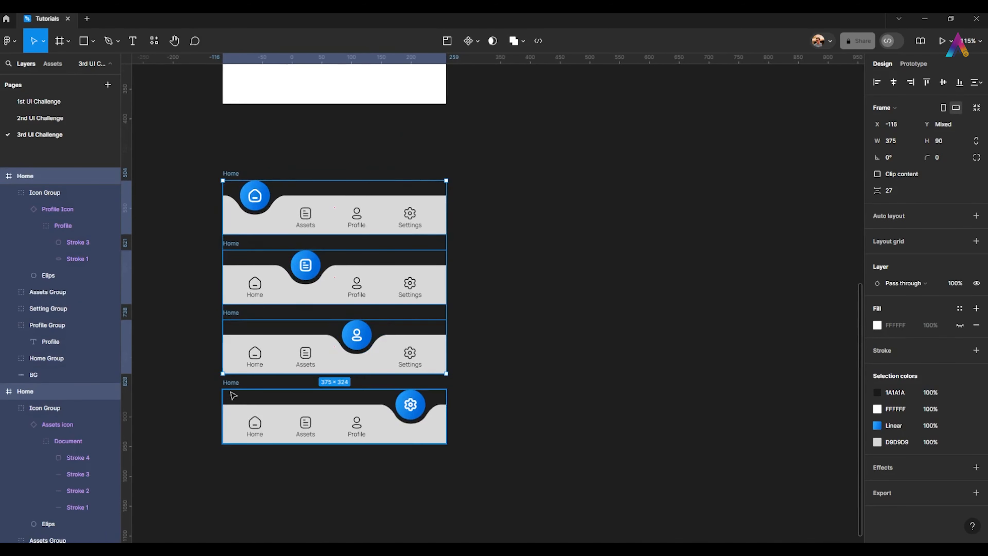
pyautogui.keyDown('shift'); pyautogui.click(232, 393); pyautogui.keyUp('shift')
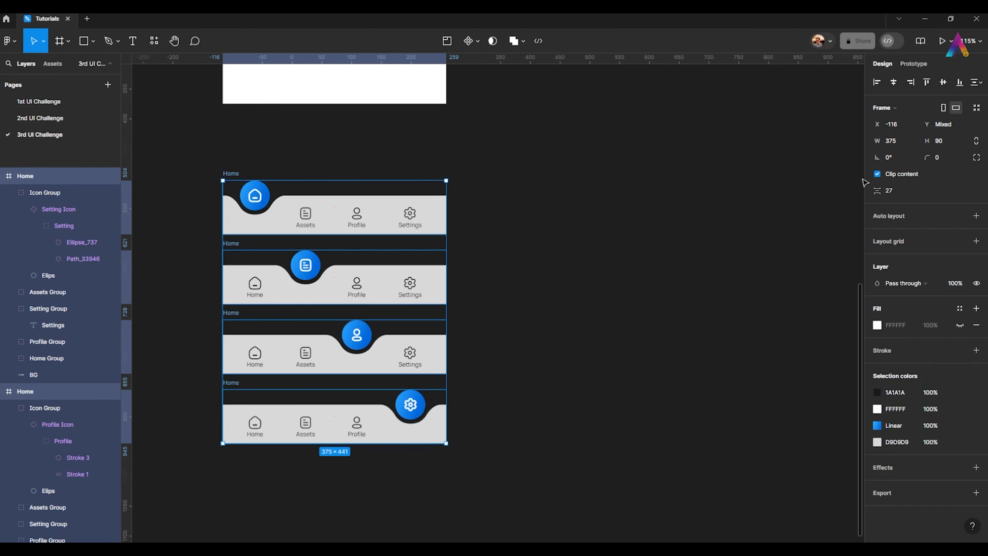
pyautogui.click(629, 229)
# Step: Rename the second, third and fourth frames Assets, Profile and Settings
pyautogui.scroll(8, 254, 214)
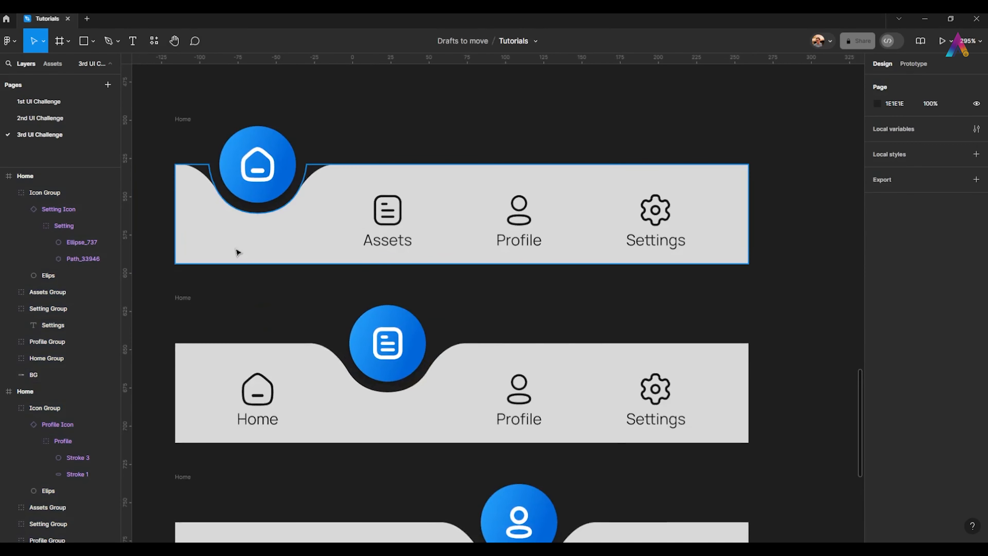
pyautogui.moveTo(237, 251); pyautogui.dragTo(250, 290)
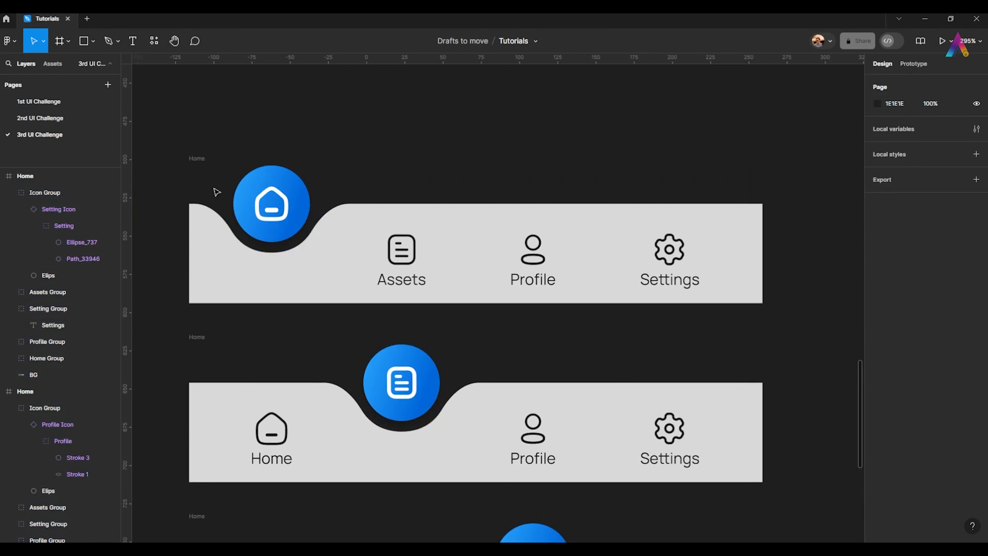
pyautogui.click(200, 336)
pyautogui.scroll(-3, 213, 332)
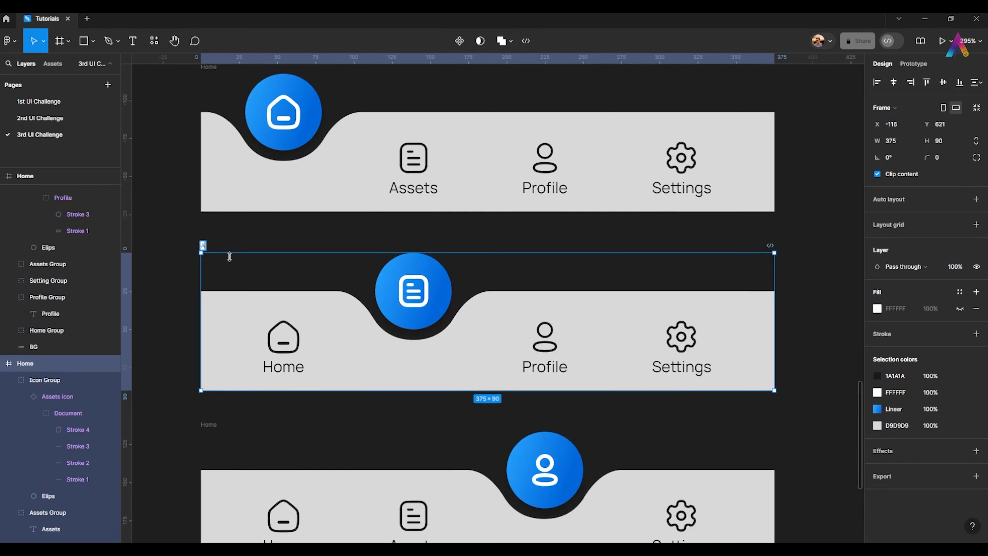
pyautogui.scroll(-7, 229, 256)
pyautogui.click(227, 222)
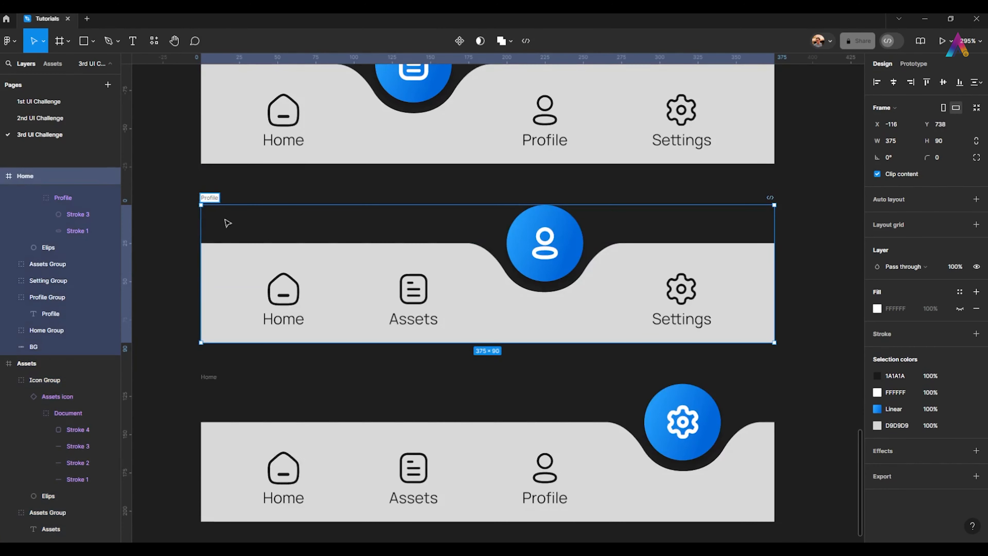
pyautogui.scroll(-3, 263, 347)
pyautogui.click(264, 347)
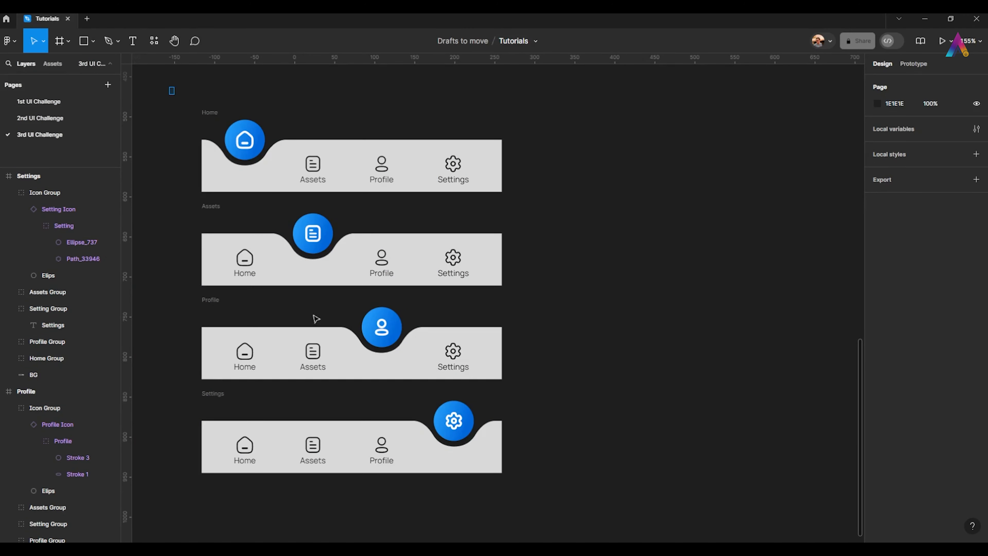
# Step: Turn the four frames into multiple components and combine them as variants of one component set
pyautogui.moveTo(171, 91); pyautogui.dragTo(529, 481)
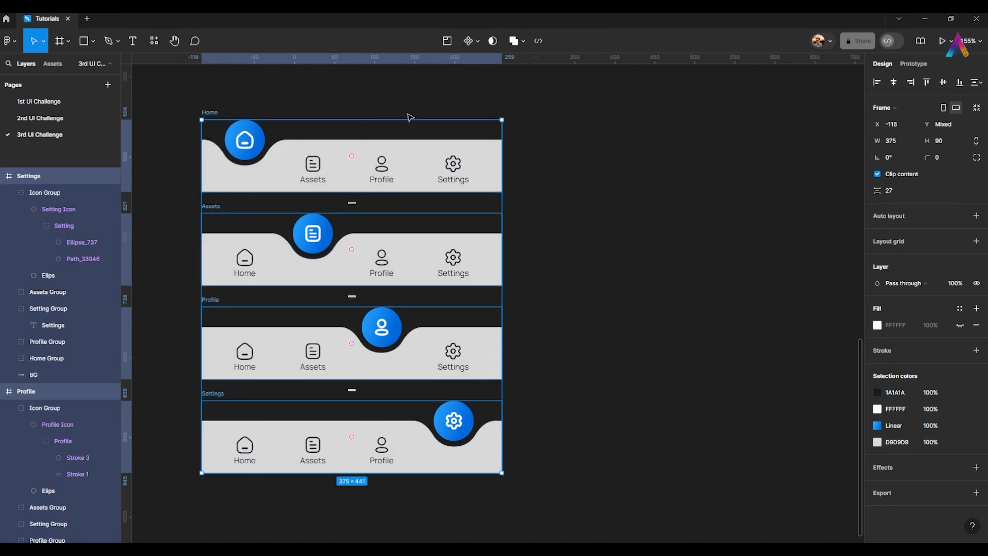
pyautogui.click(478, 42)
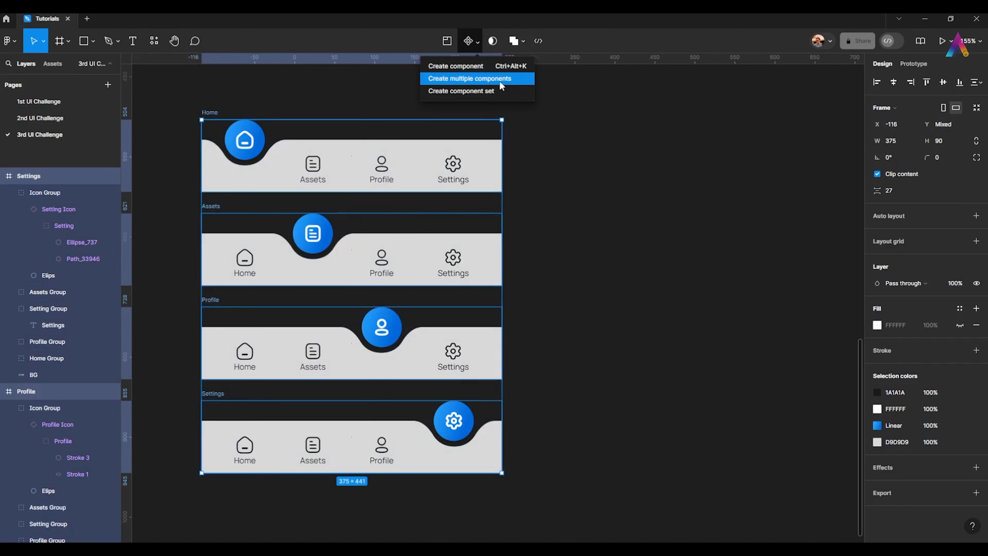
pyautogui.click(506, 79)
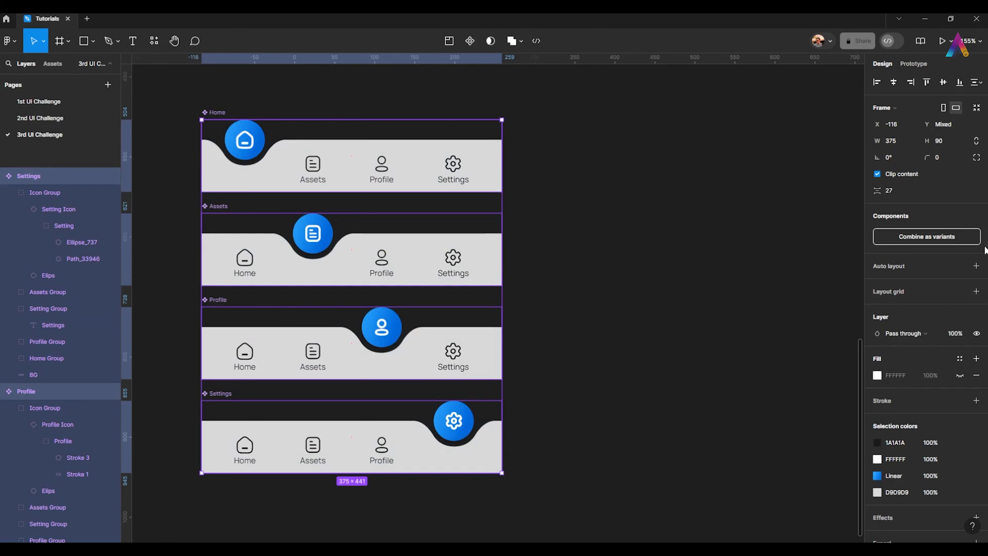
pyautogui.click(942, 241)
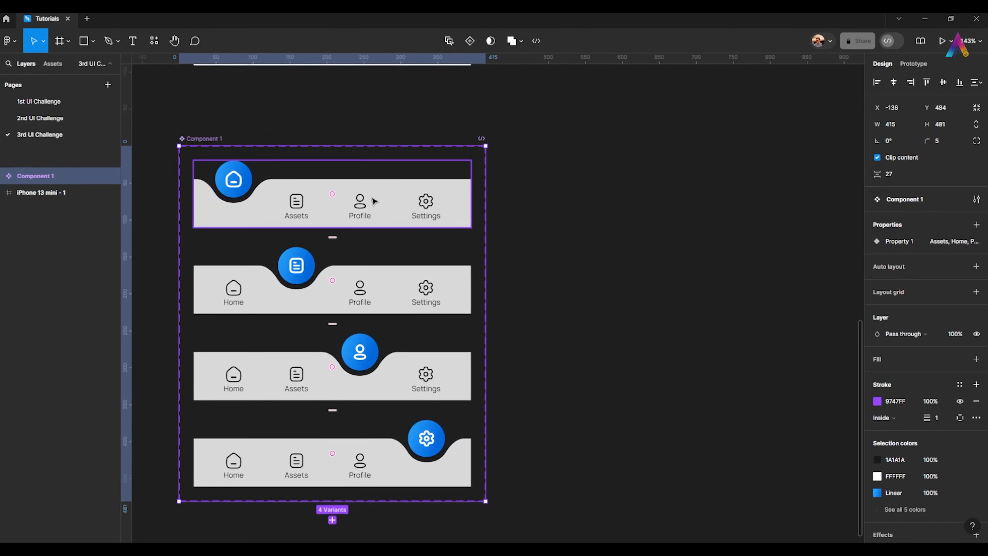
# Step: Add a prototype connection from the Home variant's Assets group to the Assets variant
pyautogui.click(296, 185)
pyautogui.moveTo(294, 183); pyautogui.dragTo(397, 153)
pyautogui.scroll(1, 404, 176)
pyautogui.moveTo(410, 188); pyautogui.dragTo(367, 195)
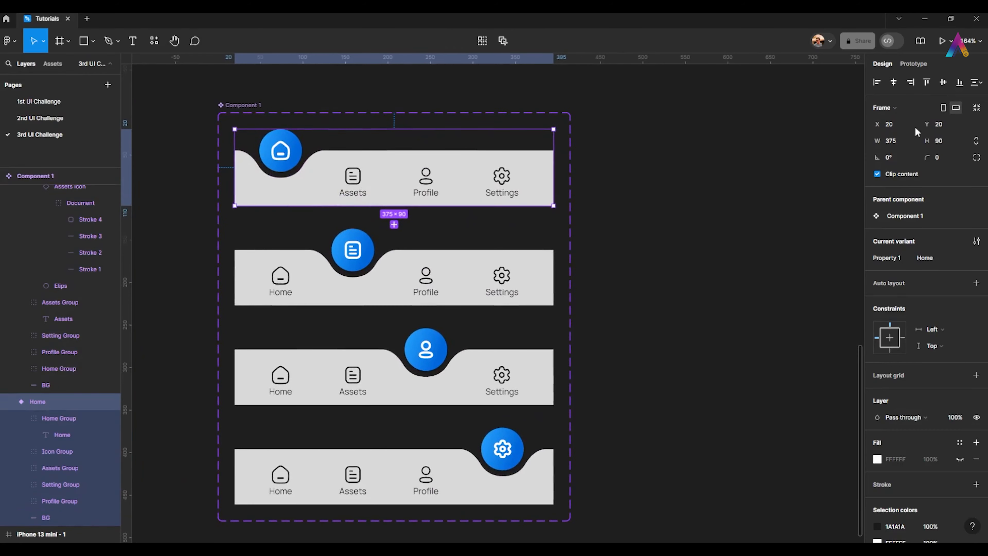
pyautogui.click(913, 63)
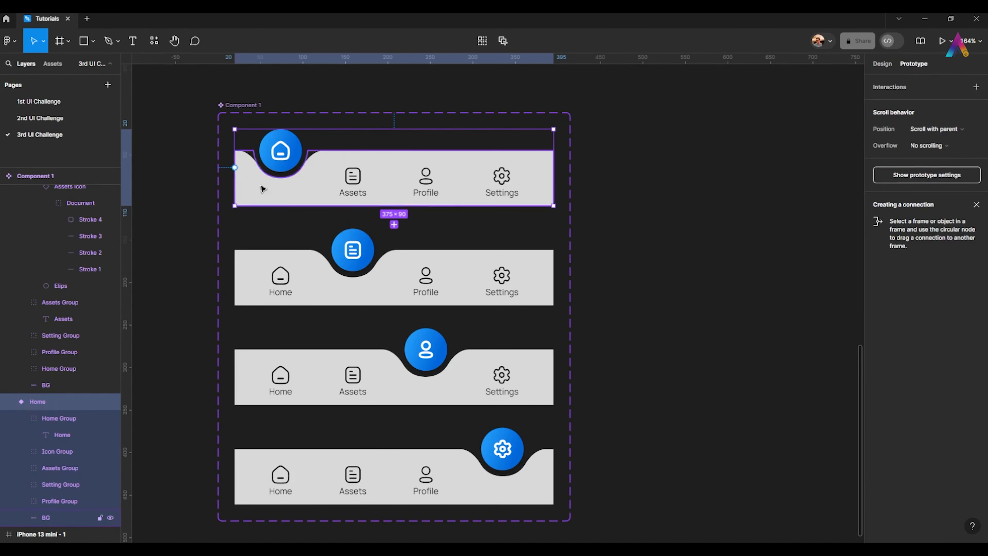
pyautogui.scroll(3, 257, 186)
pyautogui.click(390, 176)
pyautogui.scroll(-3, 389, 176)
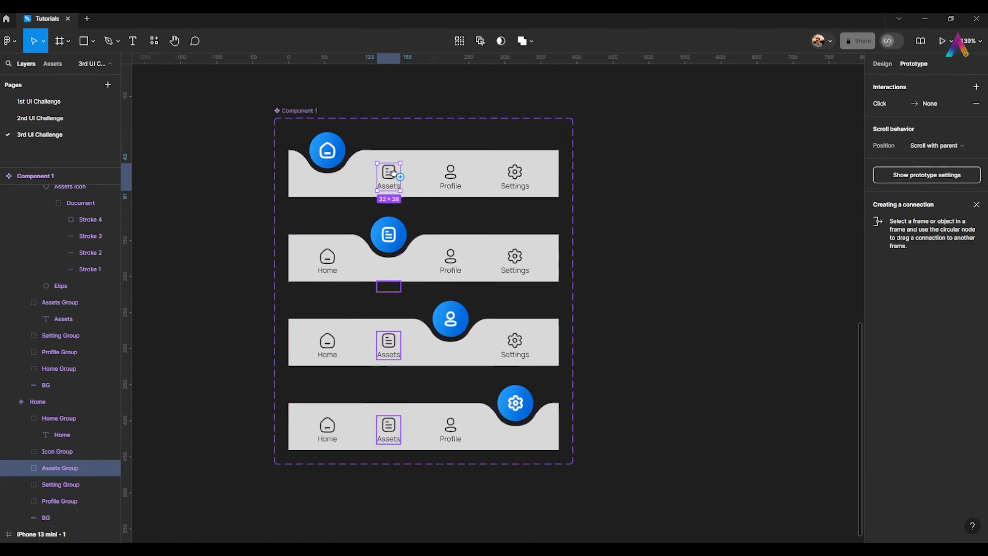
pyautogui.scroll(2, 367, 173)
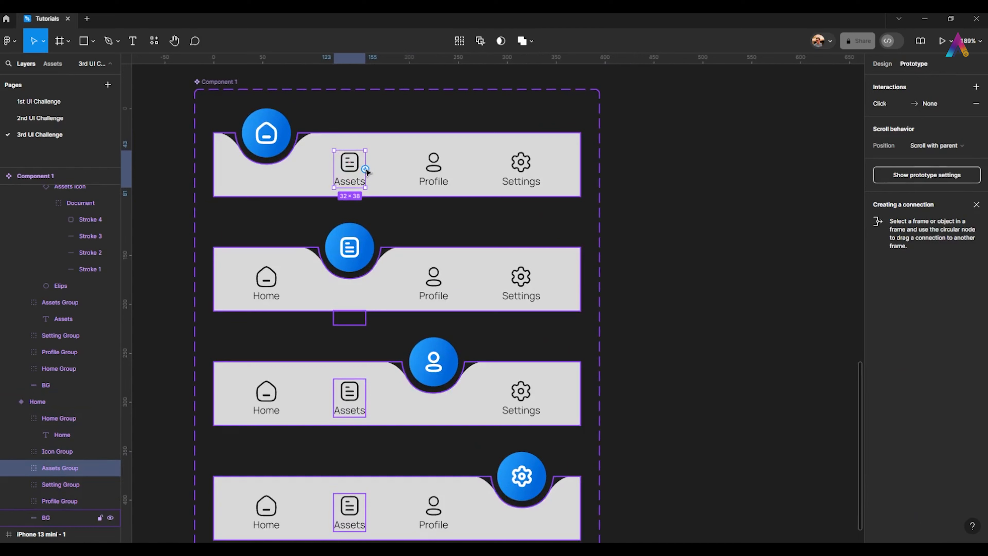
pyautogui.moveTo(365, 168); pyautogui.dragTo(423, 275)
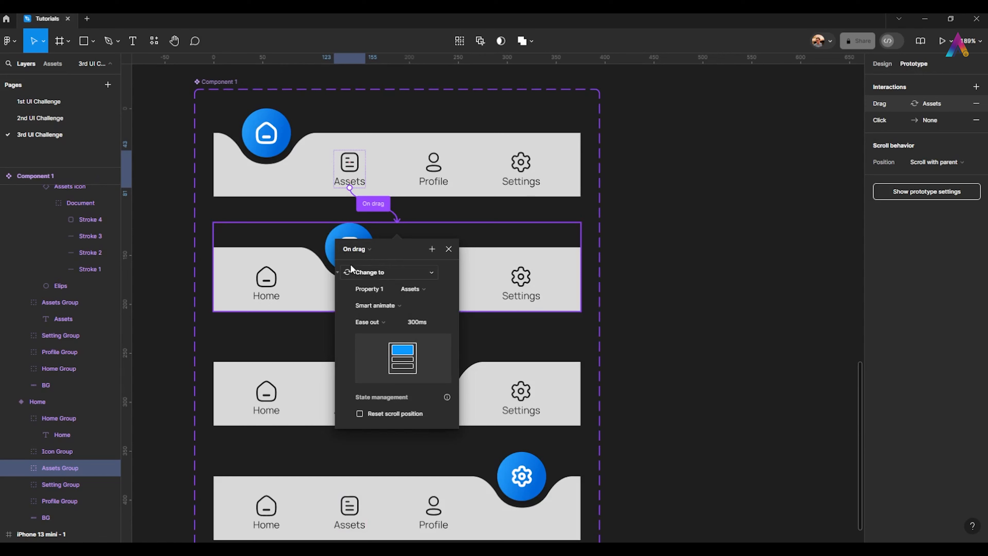
# Step: Remove the empty Click interaction from the Home variant's Assets group and set its remaining connection's trigger to On click
pyautogui.click(362, 251)
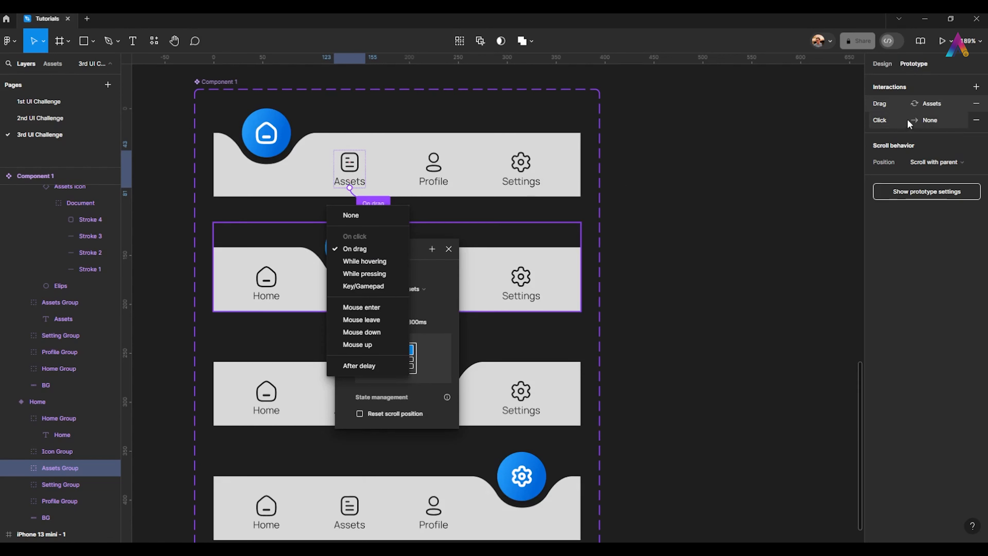
pyautogui.click(977, 122)
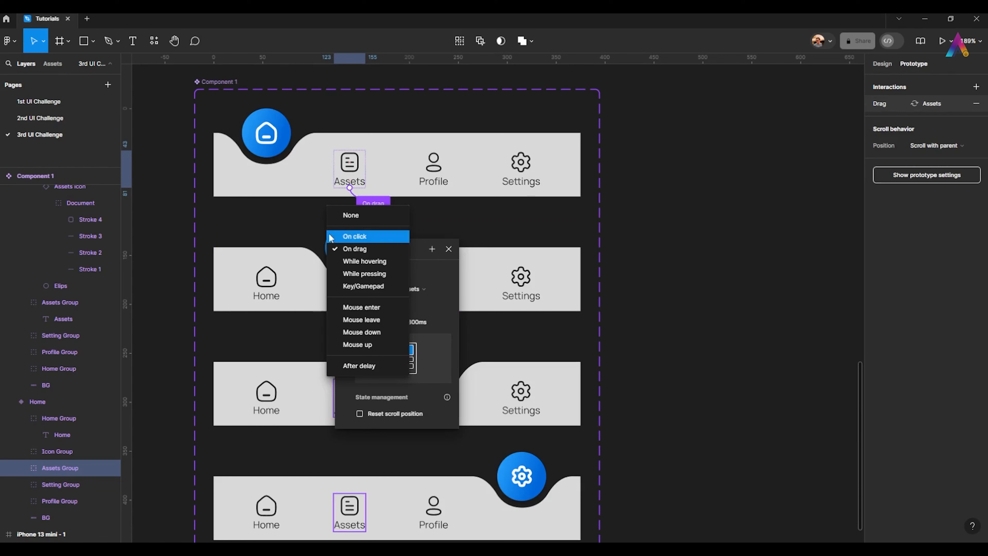
pyautogui.click(370, 237)
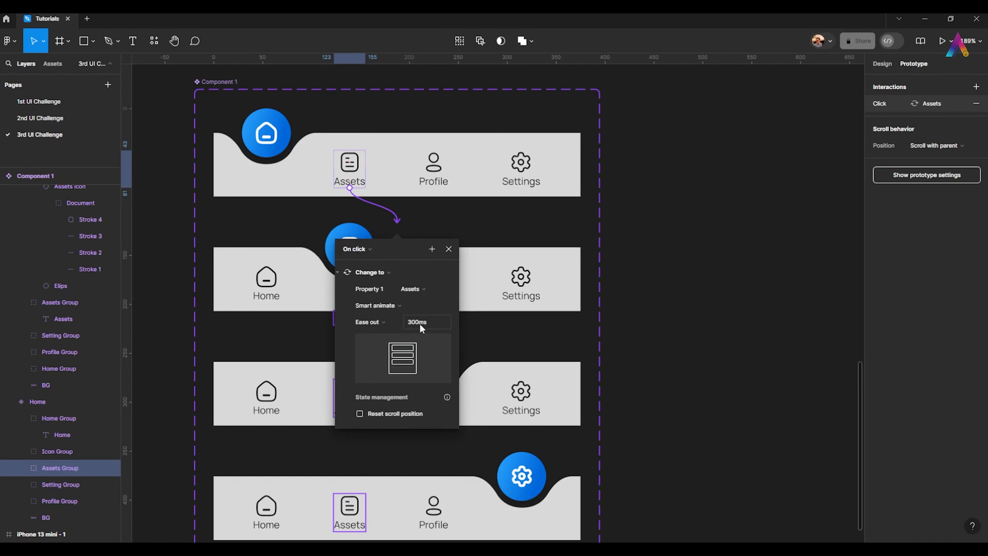
pyautogui.click(449, 249)
# Step: Connect the Home variant's Profile group to the Profile variant on click, using Smart animate
pyautogui.click(442, 173)
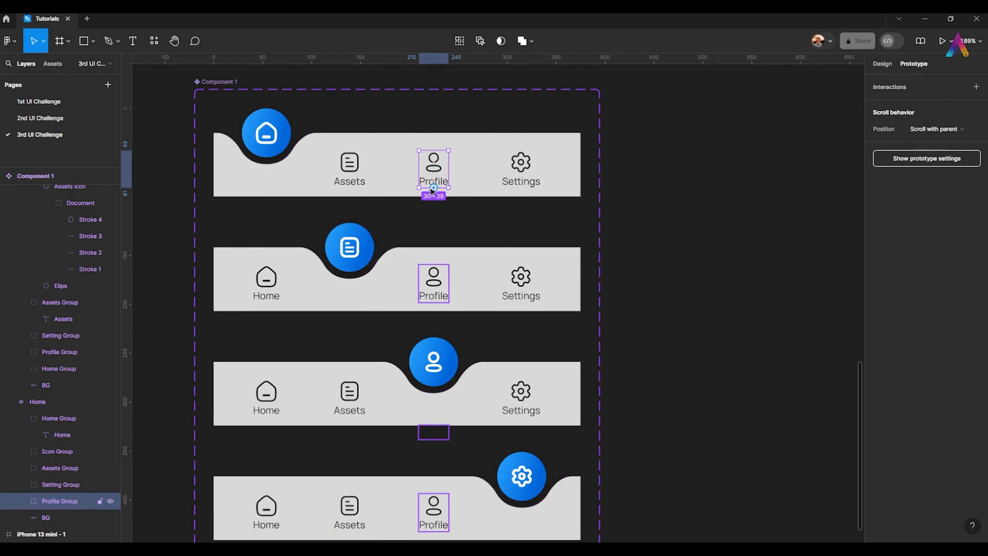
pyautogui.moveTo(433, 187); pyautogui.dragTo(377, 356)
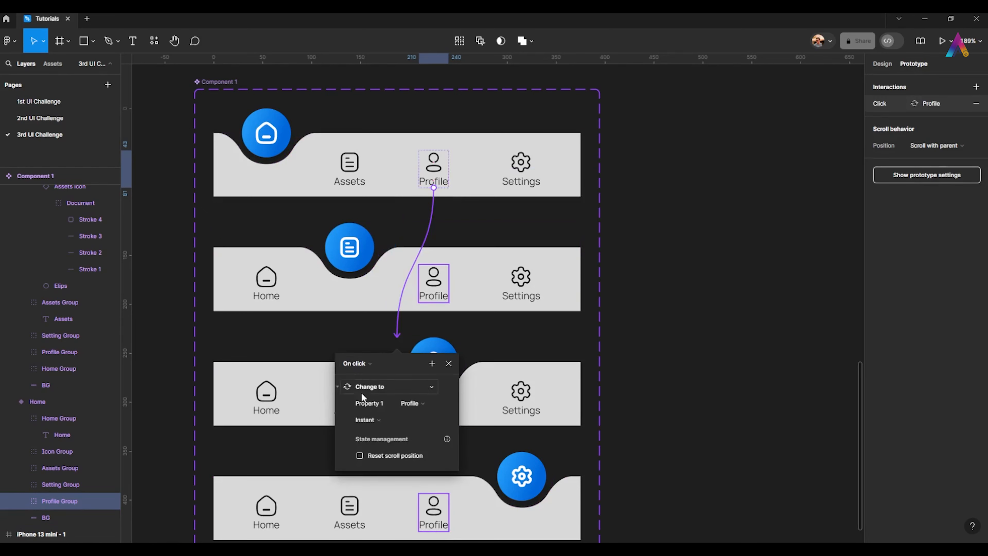
pyautogui.click(377, 418)
pyautogui.click(393, 443)
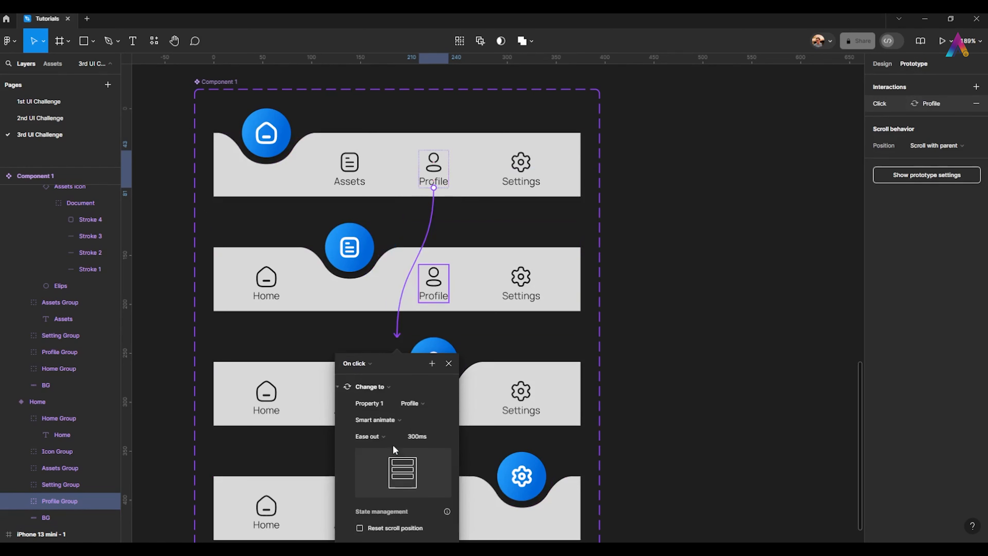
# Step: Connect the Home variant's Settings group to the Settings variant on click with Smart animate
pyautogui.scroll(-1, 521, 272)
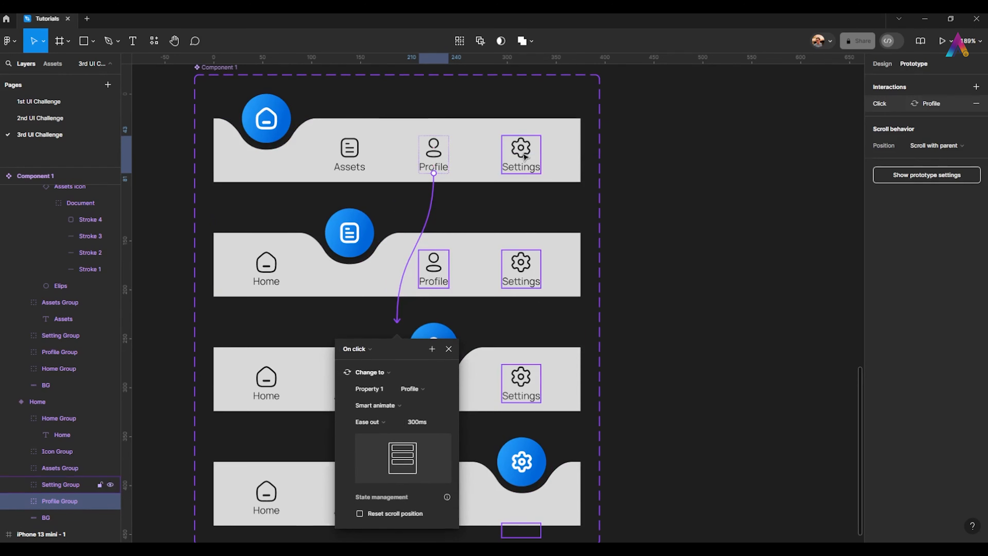
pyautogui.click(524, 157)
pyautogui.moveTo(521, 174); pyautogui.dragTo(400, 475)
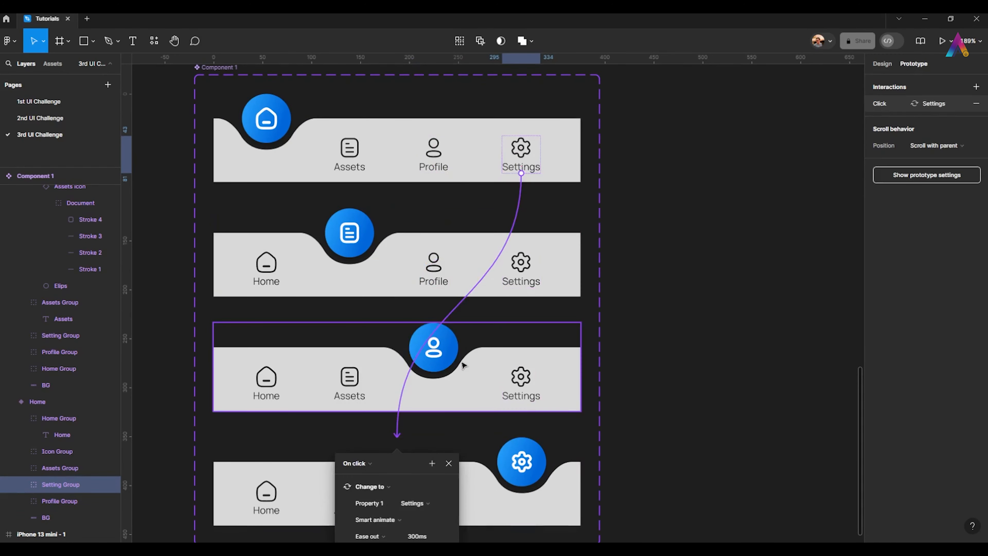
pyautogui.click(375, 346)
# Step: Connect the Assets variant's Home, Profile and Settings groups to the variants of the same names
pyautogui.scroll(-5, 393, 375)
pyautogui.click(446, 203)
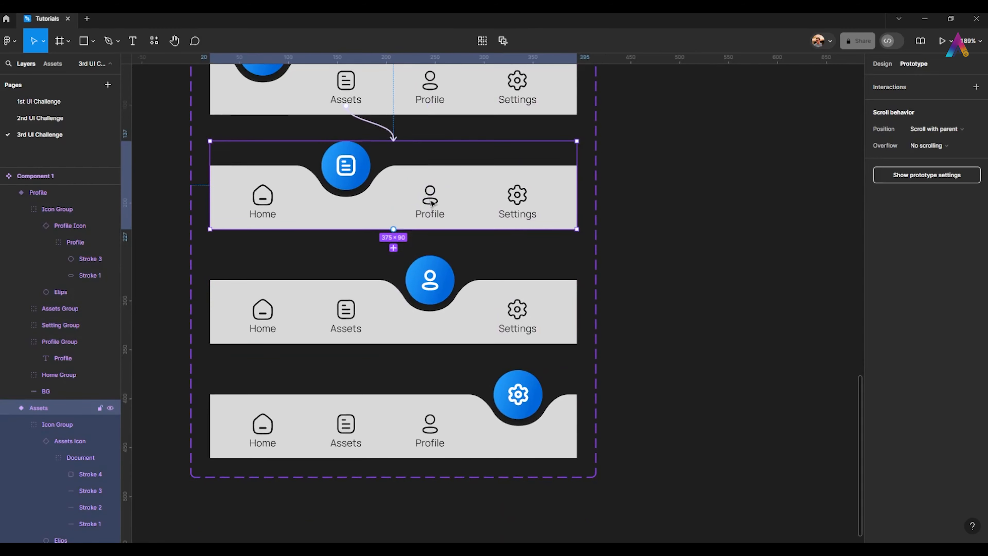
pyautogui.scroll(4, 287, 247)
pyautogui.click(257, 246)
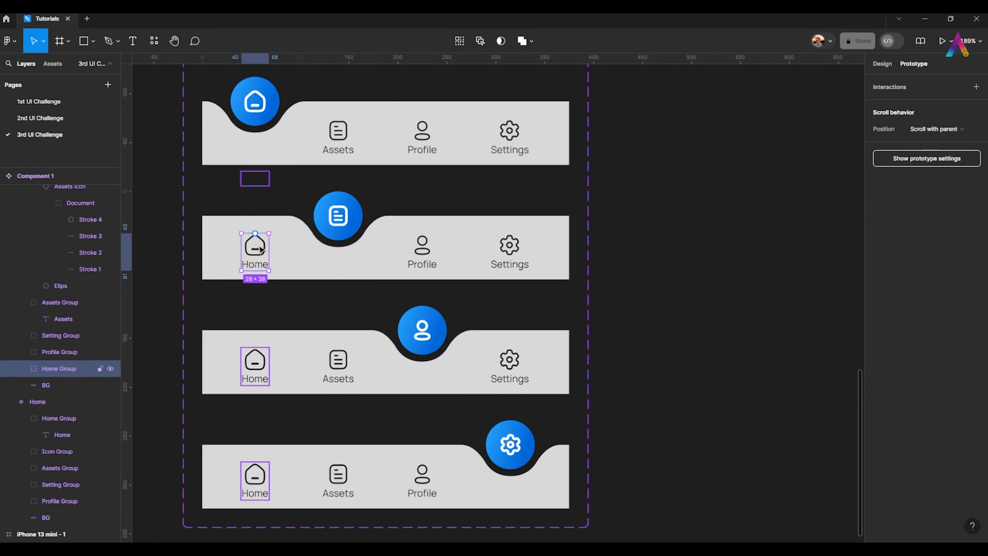
pyautogui.moveTo(256, 234); pyautogui.dragTo(295, 152)
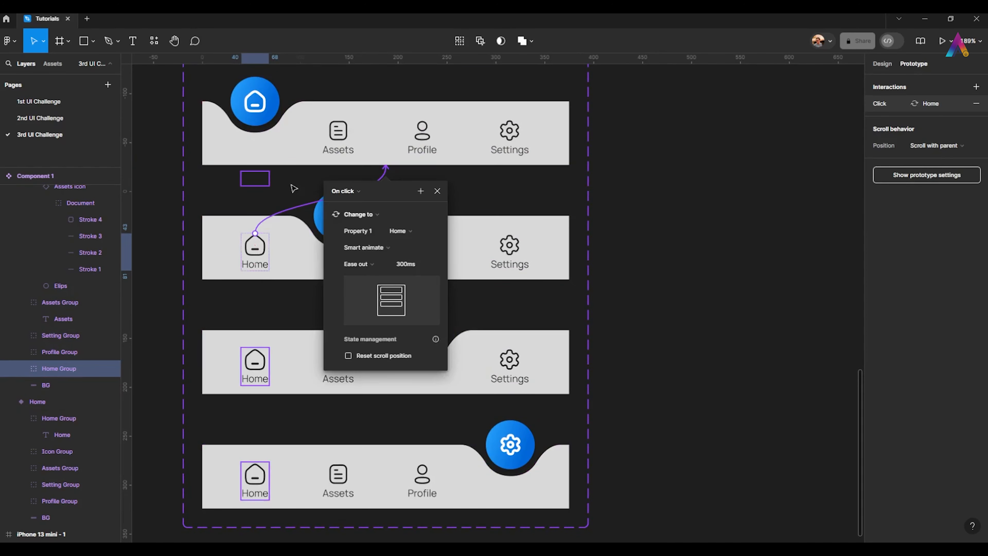
pyautogui.click(510, 249)
pyautogui.click(422, 249)
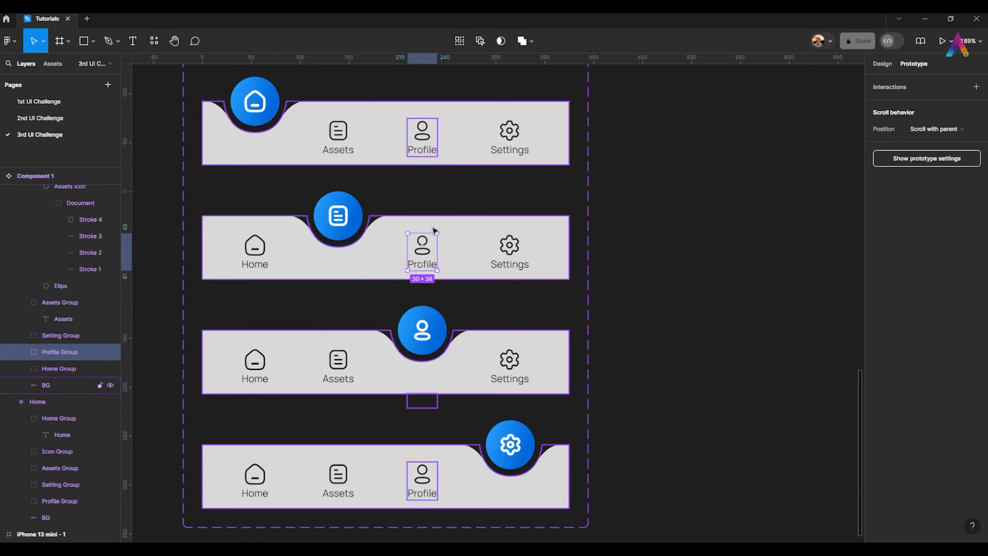
pyautogui.moveTo(422, 269); pyautogui.dragTo(384, 343)
pyautogui.click(512, 262)
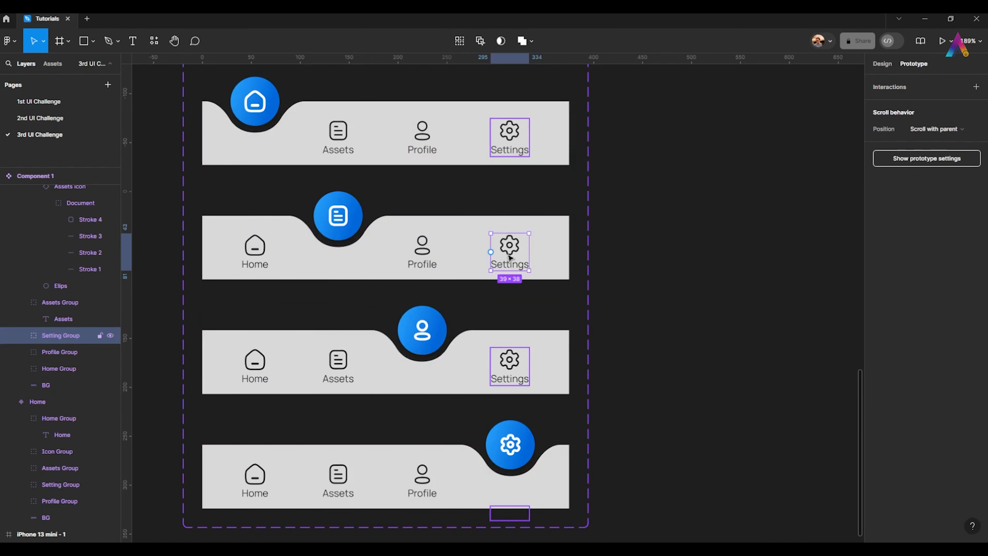
pyautogui.moveTo(529, 252); pyautogui.dragTo(447, 444)
# Step: Connect the Profile variant's Settings, Assets and Home groups to the variants of the same names
pyautogui.click(504, 377)
pyautogui.doubleClick(504, 376)
pyautogui.moveTo(509, 384); pyautogui.dragTo(486, 447)
pyautogui.click(338, 366)
pyautogui.moveTo(338, 348); pyautogui.dragTo(338, 268)
pyautogui.click(254, 366)
pyautogui.moveTo(254, 347); pyautogui.dragTo(316, 155)
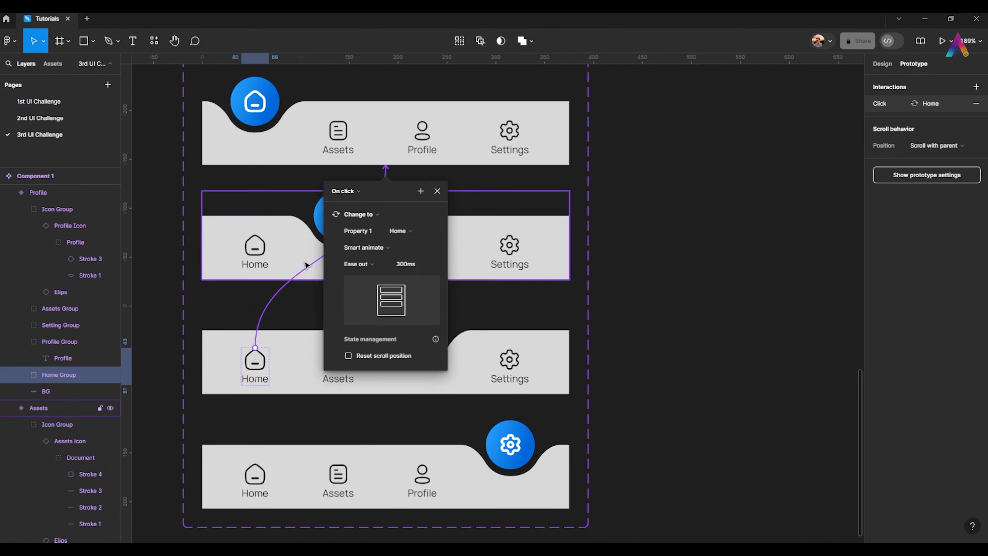
# Step: Connect the Settings variant's Assets group to the Assets variant, triggered On click, and remove its empty Click interaction
pyautogui.doubleClick(257, 474)
pyautogui.click(338, 477)
pyautogui.moveTo(338, 462); pyautogui.dragTo(338, 136)
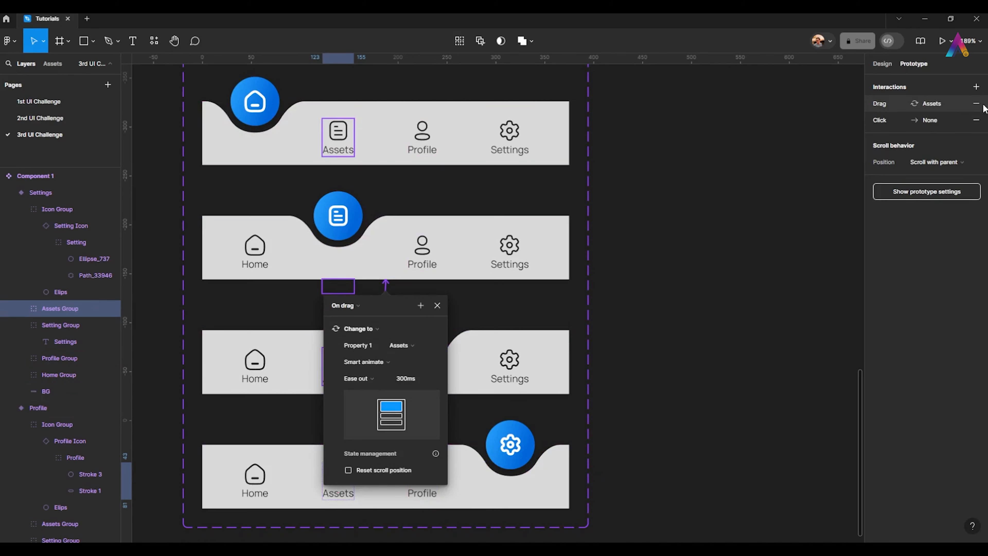
pyautogui.click(976, 120)
pyautogui.click(358, 305)
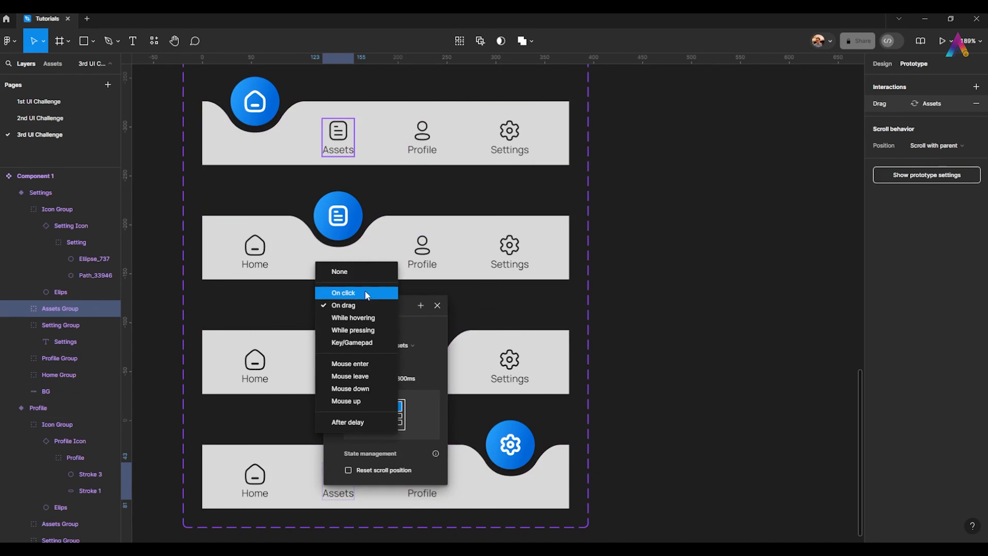
pyautogui.click(350, 292)
# Step: Connect the Settings variant's Profile group to the Profile variant on click with Smart animate
pyautogui.click(421, 493)
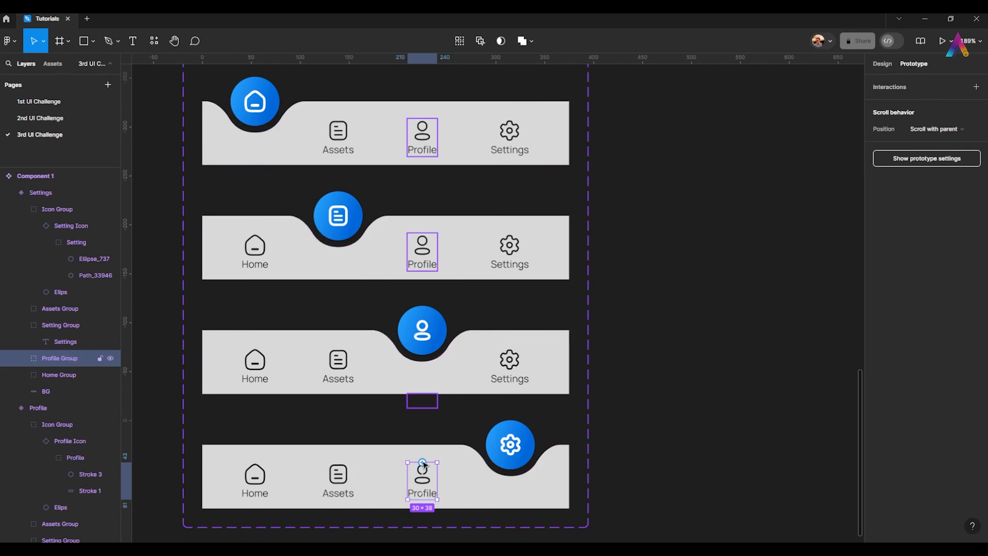
pyautogui.moveTo(422, 461); pyautogui.dragTo(461, 378)
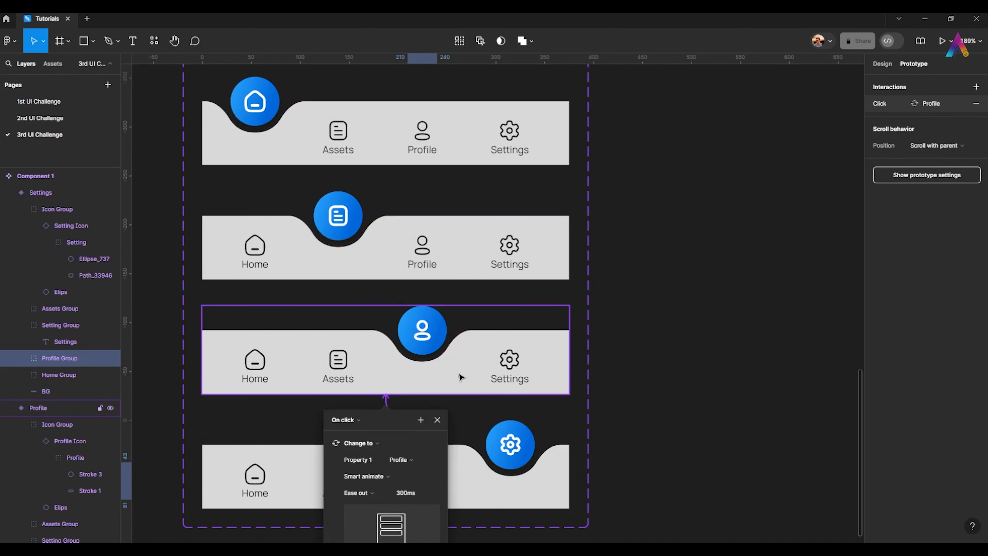
pyautogui.click(357, 295)
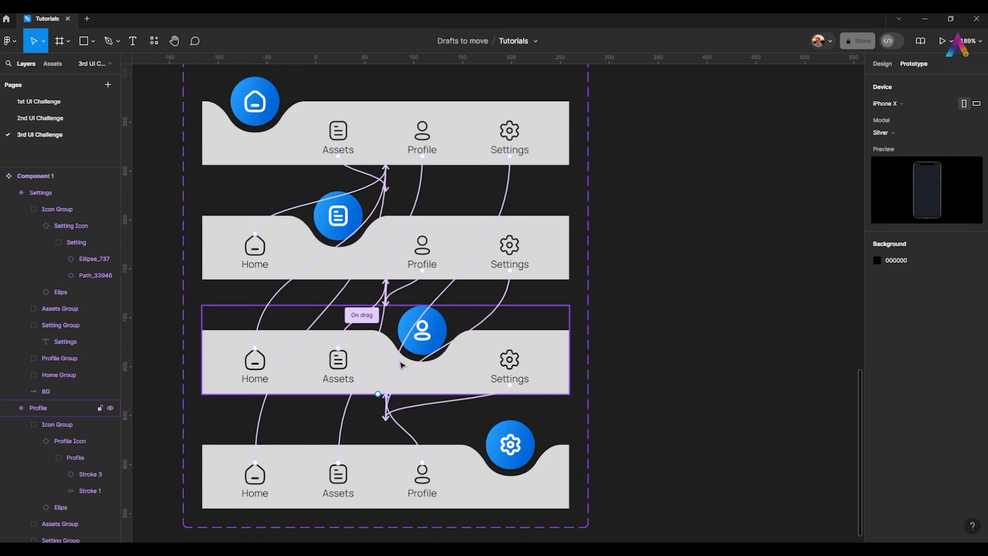
# Step: Change the trigger of the Profile variant's Assets group connection to On click
pyautogui.click(365, 322)
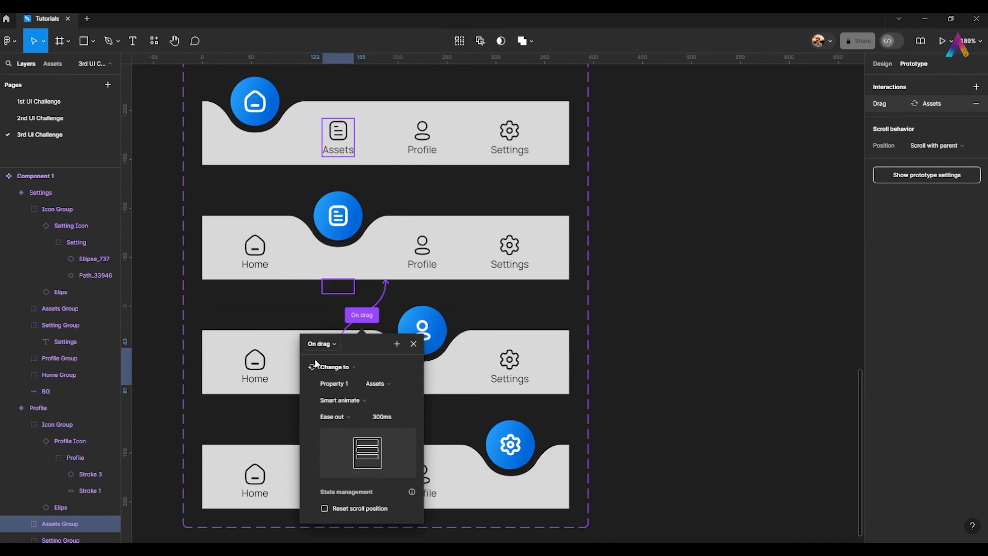
pyautogui.click(322, 344)
pyautogui.click(325, 330)
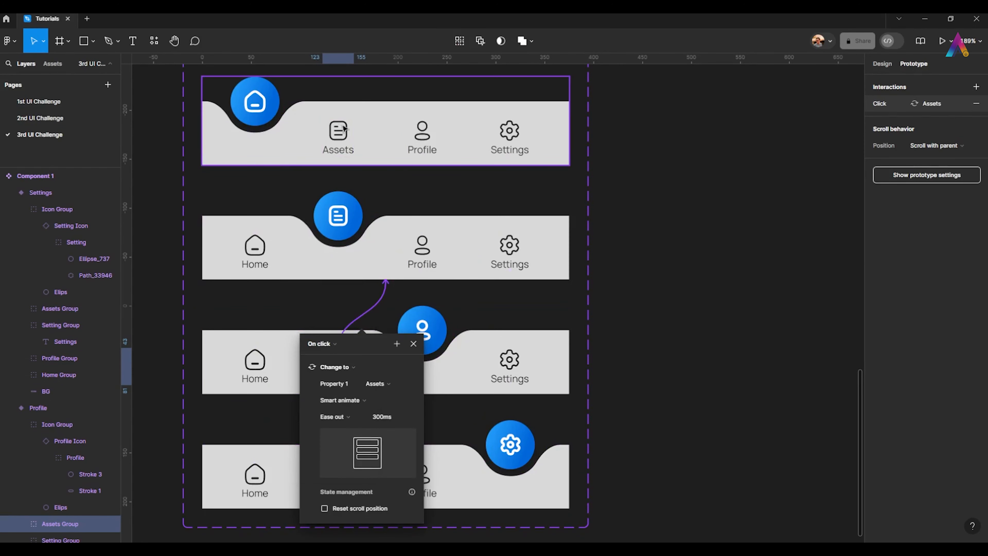
# Step: Check the triggers of the connections leaving the Home and Assets variants' groups
pyautogui.click(284, 161)
pyautogui.click(355, 172)
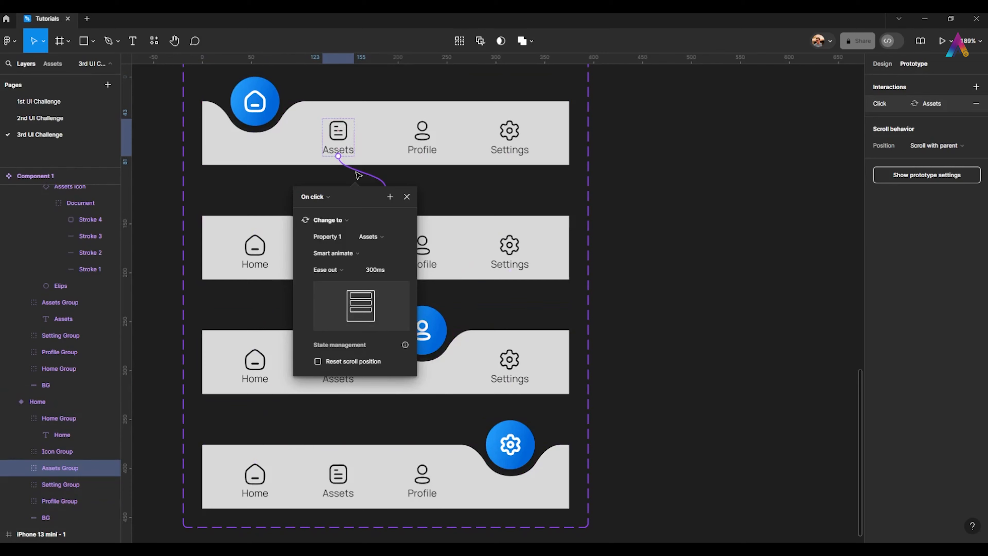
pyautogui.click(404, 181)
pyautogui.click(422, 174)
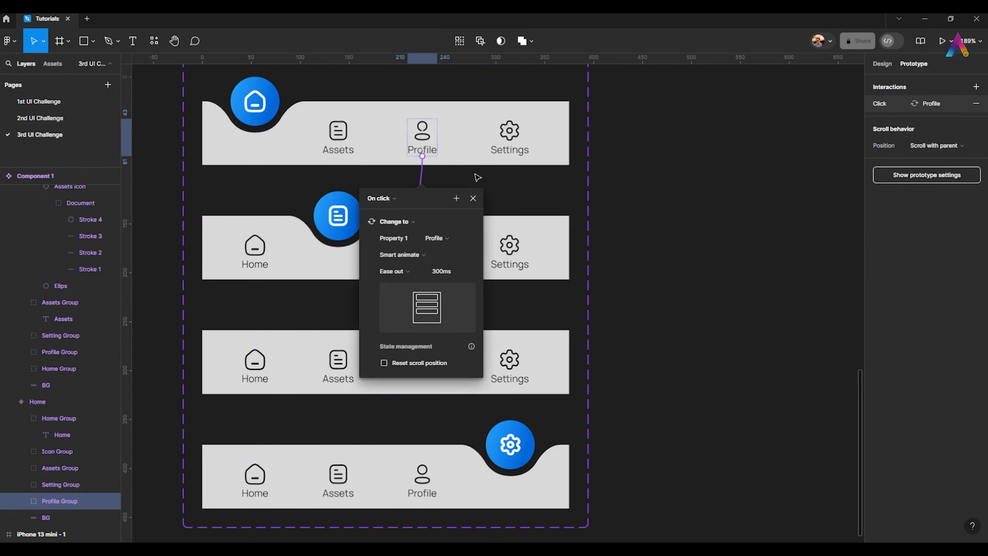
pyautogui.click(500, 183)
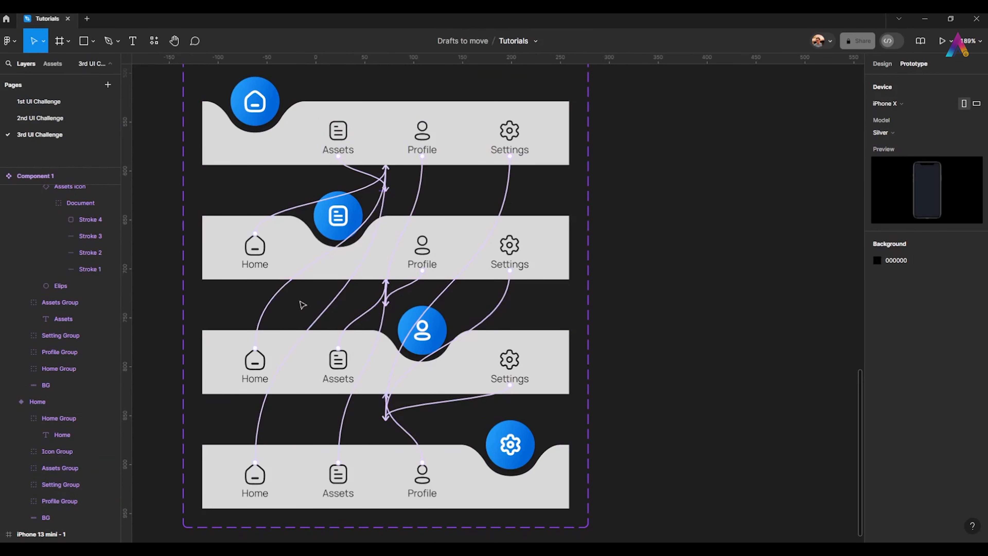
pyautogui.click(363, 222)
pyautogui.click(413, 281)
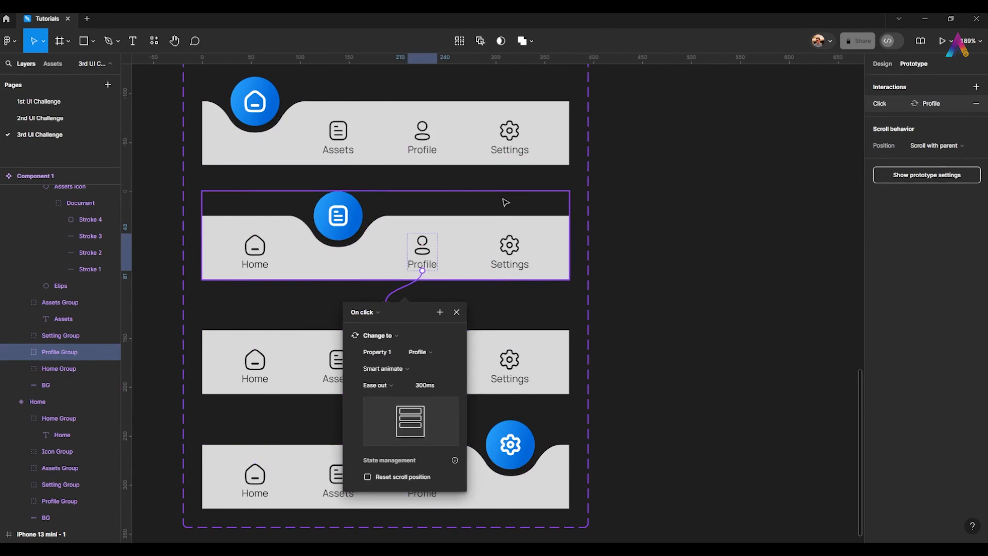
pyautogui.click(505, 202)
pyautogui.click(507, 292)
pyautogui.click(563, 287)
# Step: Check the triggers of the connections leaving the Profile and Settings variants' groups
pyautogui.click(257, 327)
pyautogui.click(330, 323)
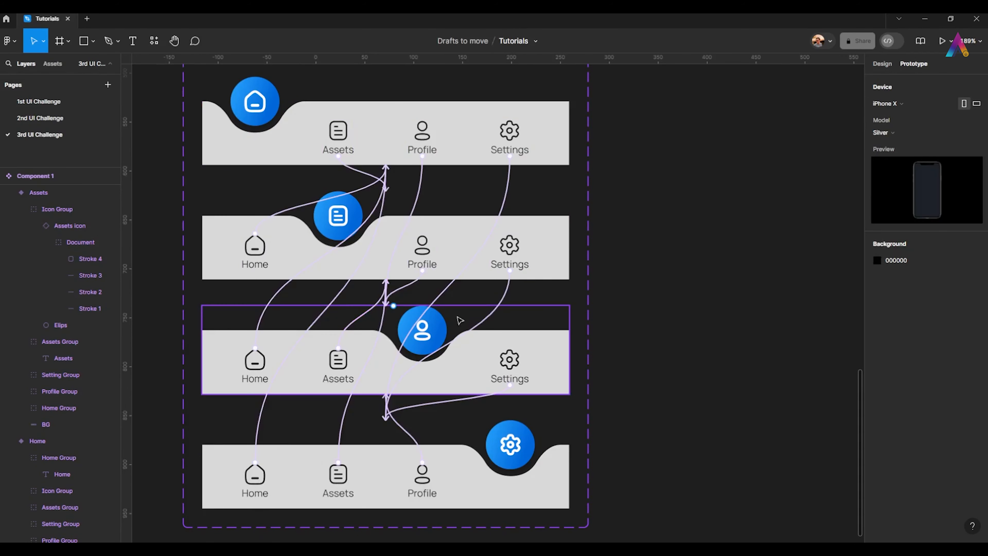
pyautogui.click(536, 294)
pyautogui.click(259, 426)
pyautogui.click(342, 428)
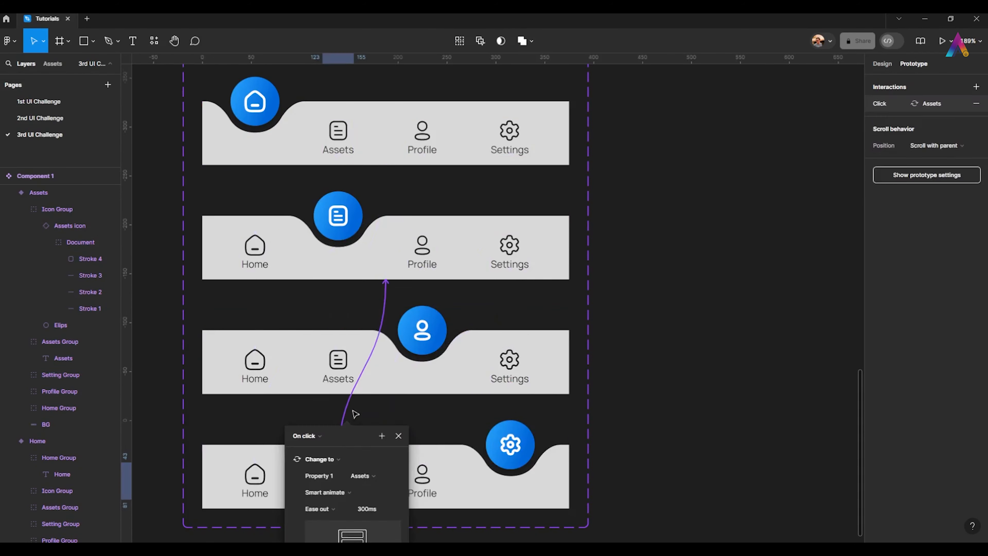
pyautogui.click(413, 430)
pyautogui.click(711, 255)
# Step: Place an instance of the Home variant along the bottom edge of the iPhone 13 mini - 1 frame, at X 0, Y 722
pyautogui.hscroll(3, 647, 242)
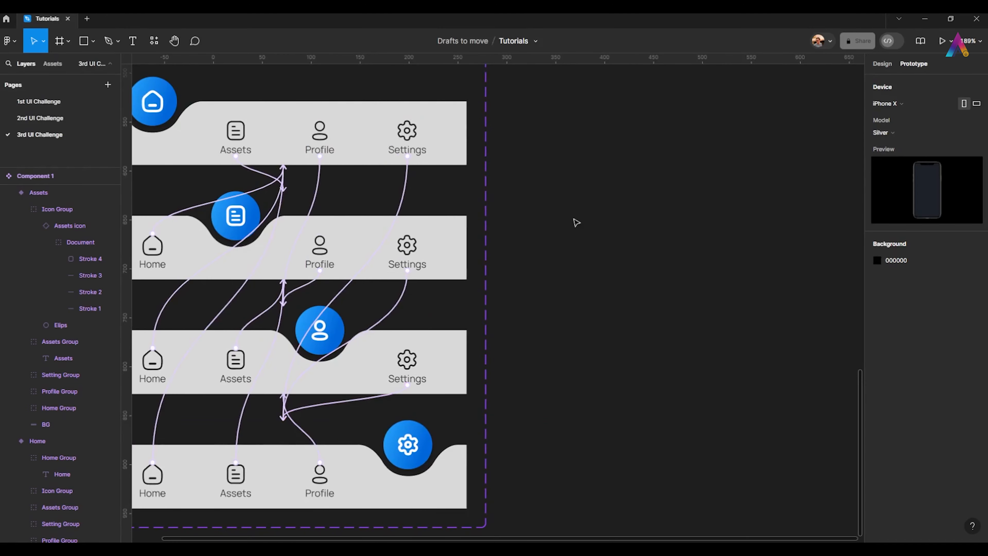
pyautogui.scroll(-2, 574, 220)
pyautogui.moveTo(486, 187); pyautogui.dragTo(421, 273)
pyautogui.scroll(1, 421, 268)
pyautogui.moveTo(347, 312)
pyautogui.mouseDown()
pyautogui.moveTo(353, 265)
pyautogui.moveTo(339, 259)
pyautogui.moveTo(358, 243)
pyautogui.mouseUp()
pyautogui.click(882, 63)
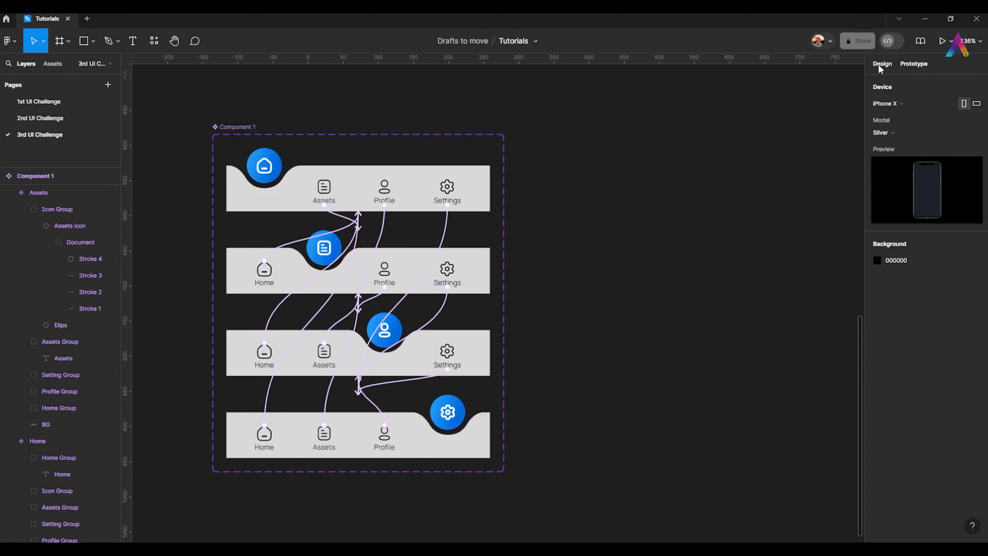
pyautogui.scroll(-3, 459, 236)
pyautogui.scroll(2, 377, 324)
pyautogui.click(336, 316)
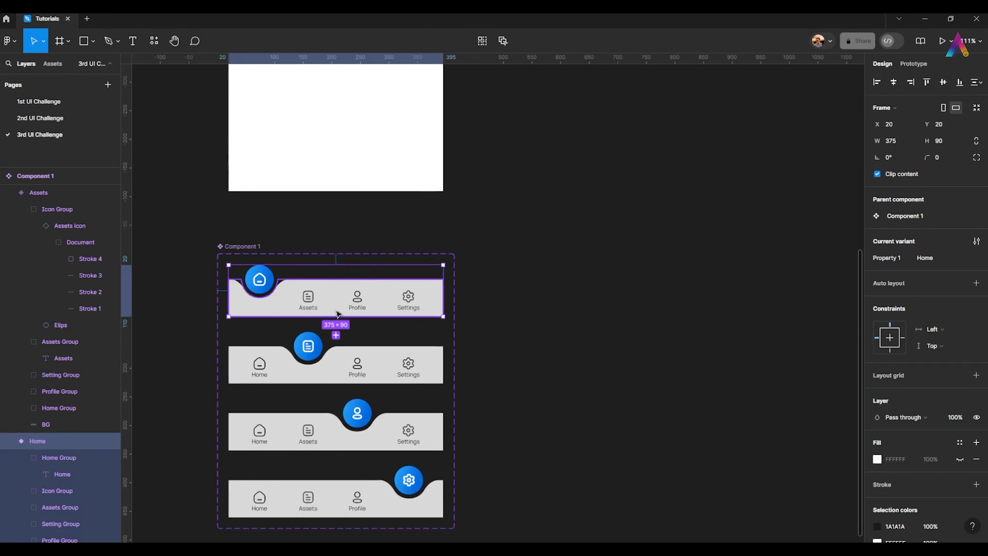
pyautogui.scroll(2, 300, 337)
pyautogui.hscroll(-2, 300, 337)
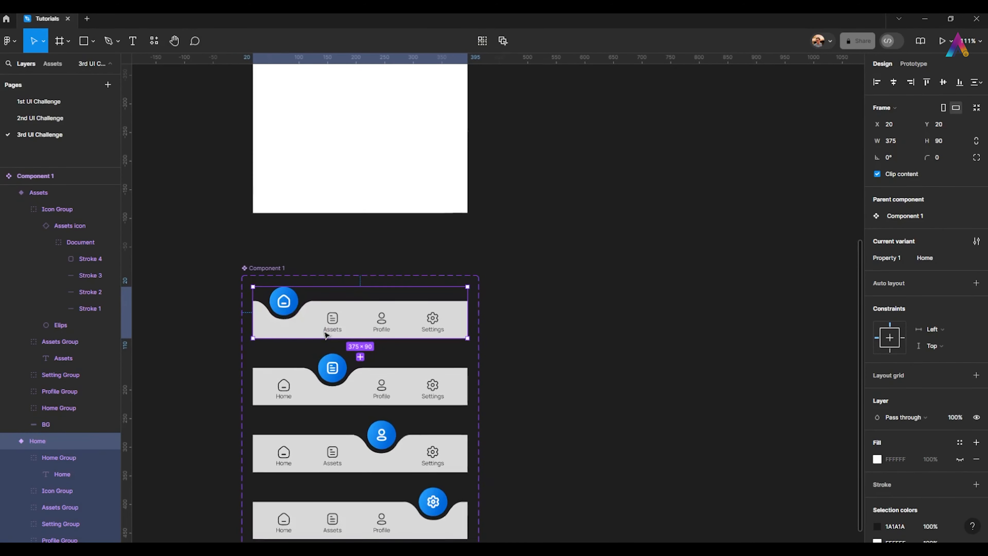
pyautogui.scroll(1, 304, 389)
pyautogui.scroll(2, 311, 378)
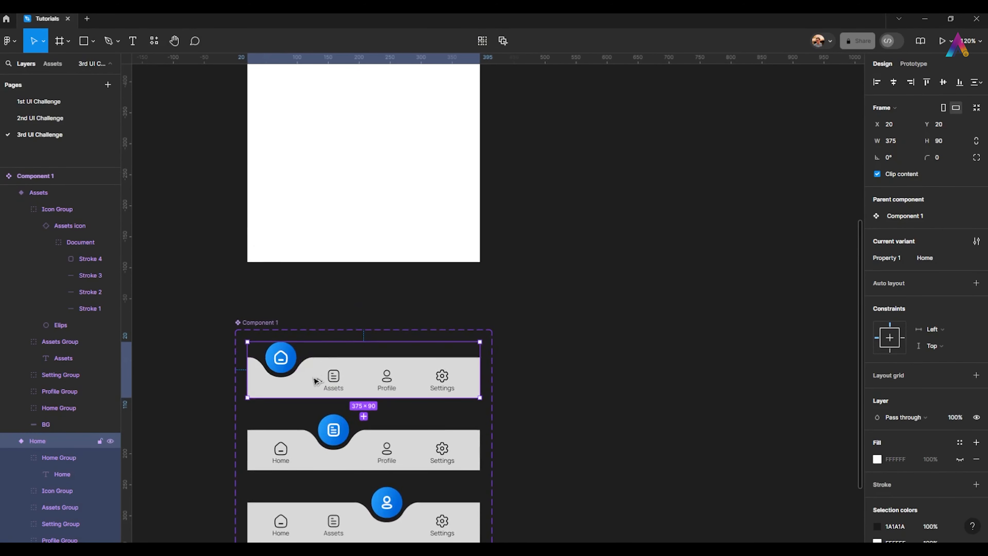
pyautogui.moveTo(315, 381); pyautogui.dragTo(315, 244)
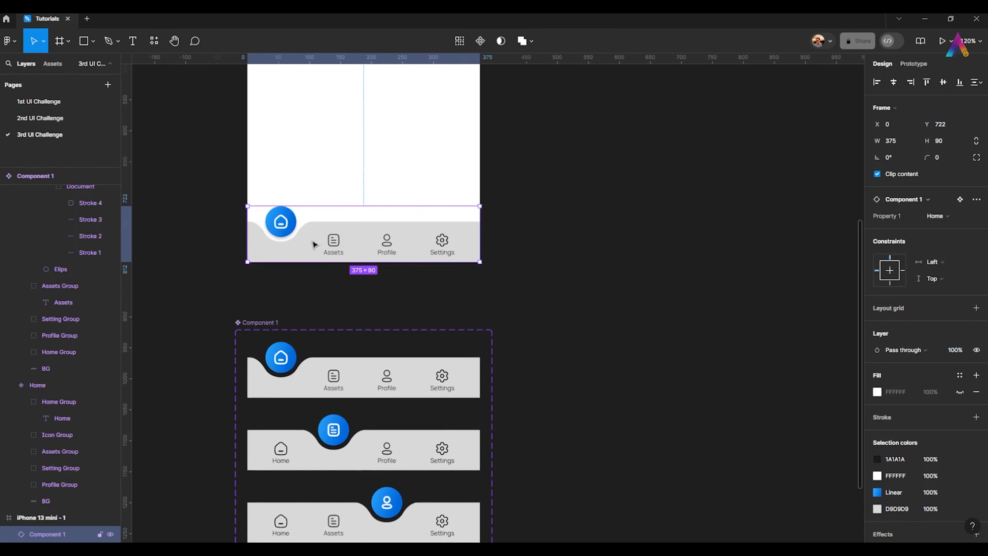
# Step: Select the BG shapes in all four variants together and set their fill to white, FFFFFF
pyautogui.scroll(-3, 315, 244)
pyautogui.scroll(2, 327, 260)
pyautogui.keyDown('ctrl'); pyautogui.click(321, 289); pyautogui.keyUp('ctrl')
pyautogui.scroll(-4, 319, 278)
pyautogui.scroll(4, 320, 279)
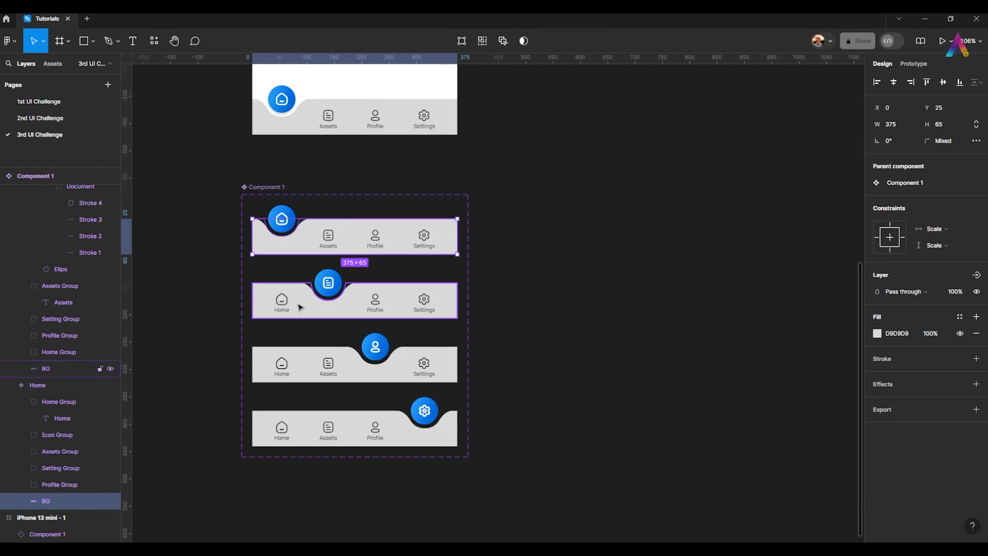
pyautogui.keyDown('ctrl'); pyautogui.keyDown('shift'); pyautogui.click(300, 309); pyautogui.keyUp('shift'); pyautogui.keyUp('ctrl')
pyautogui.keyDown('ctrl'); pyautogui.keyDown('shift'); pyautogui.click(298, 373); pyautogui.keyUp('shift'); pyautogui.keyUp('ctrl')
pyautogui.keyDown('ctrl'); pyautogui.keyDown('shift'); pyautogui.click(300, 433); pyautogui.keyUp('shift'); pyautogui.keyUp('ctrl')
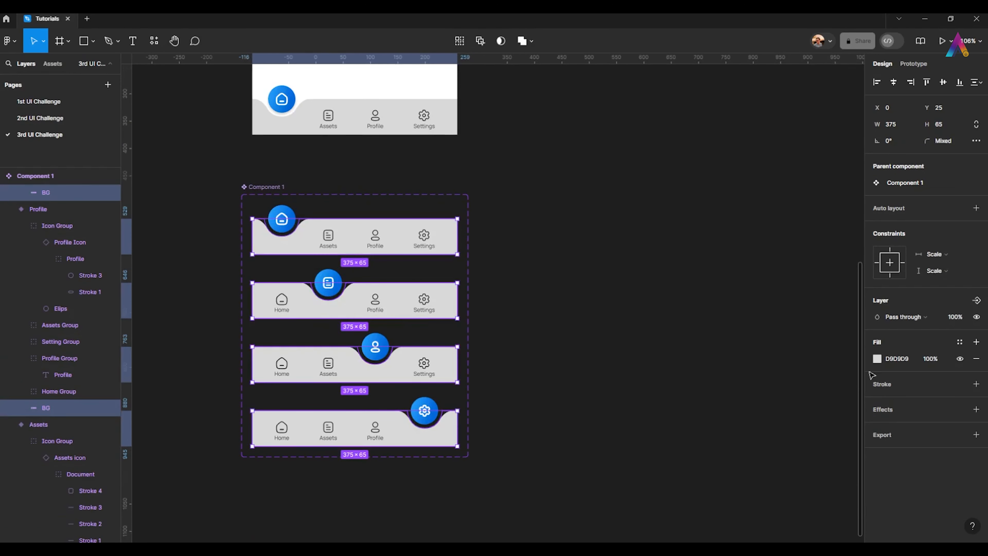
pyautogui.click(878, 358)
pyautogui.moveTo(763, 296); pyautogui.dragTo(605, 200)
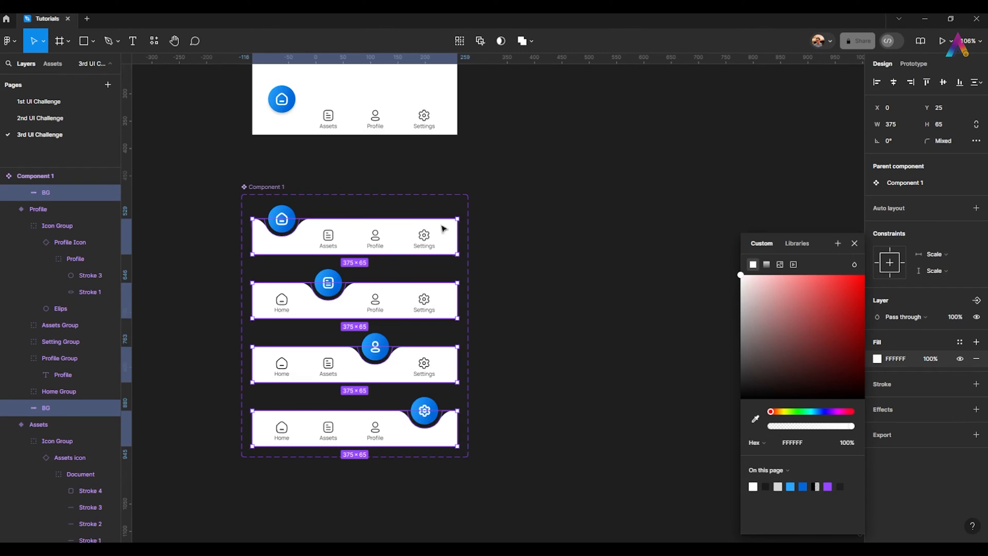
pyautogui.click(559, 221)
# Step: Add a drop shadow effect to the four selected BG shapes
pyautogui.keyDown('ctrl'); pyautogui.click(309, 249); pyautogui.keyUp('ctrl')
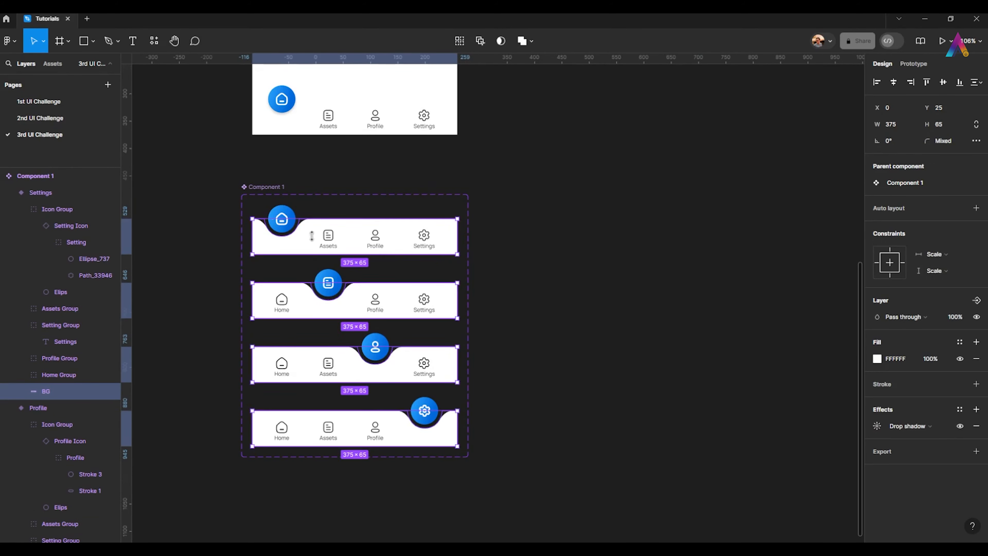
pyautogui.scroll(15, 311, 236)
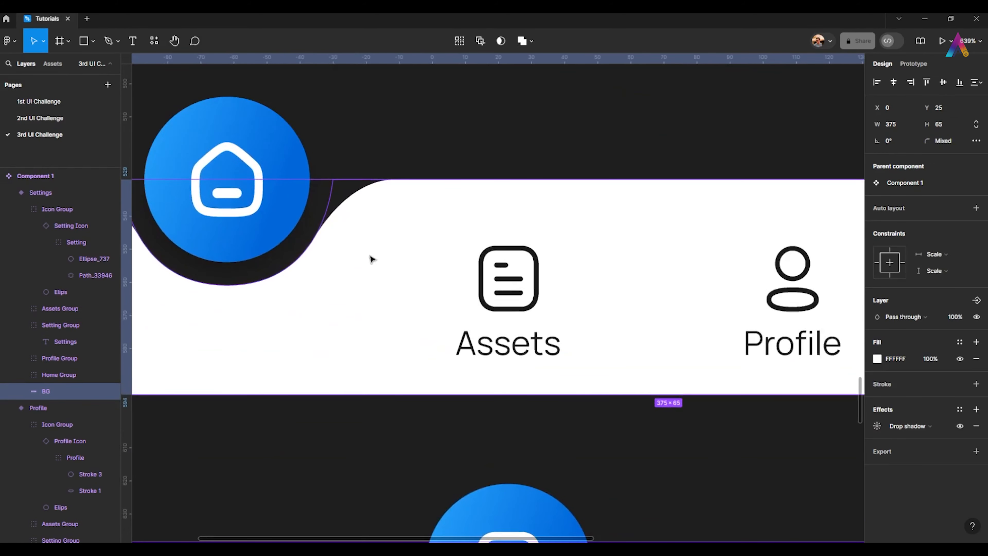
pyautogui.moveTo(372, 259); pyautogui.dragTo(361, 268)
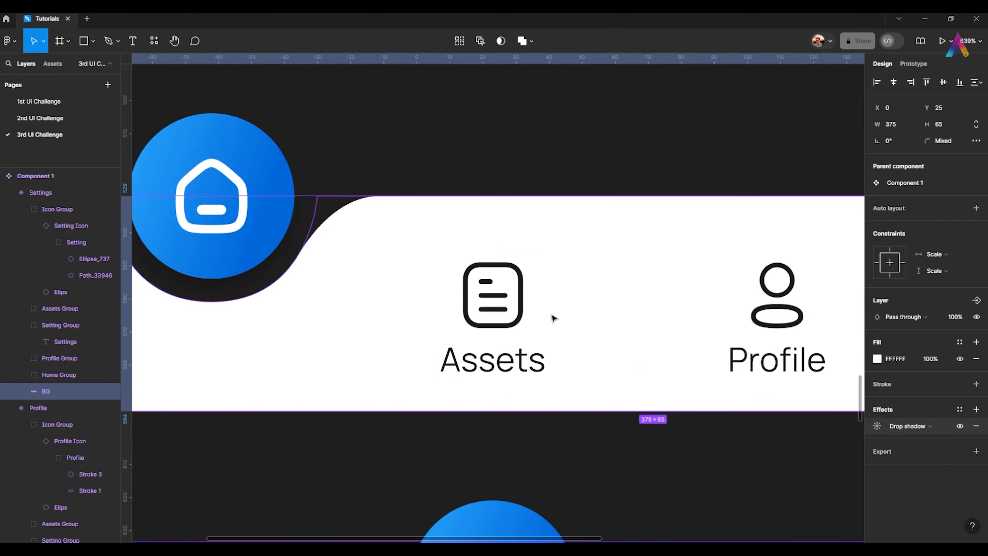
pyautogui.scroll(-8, 551, 315)
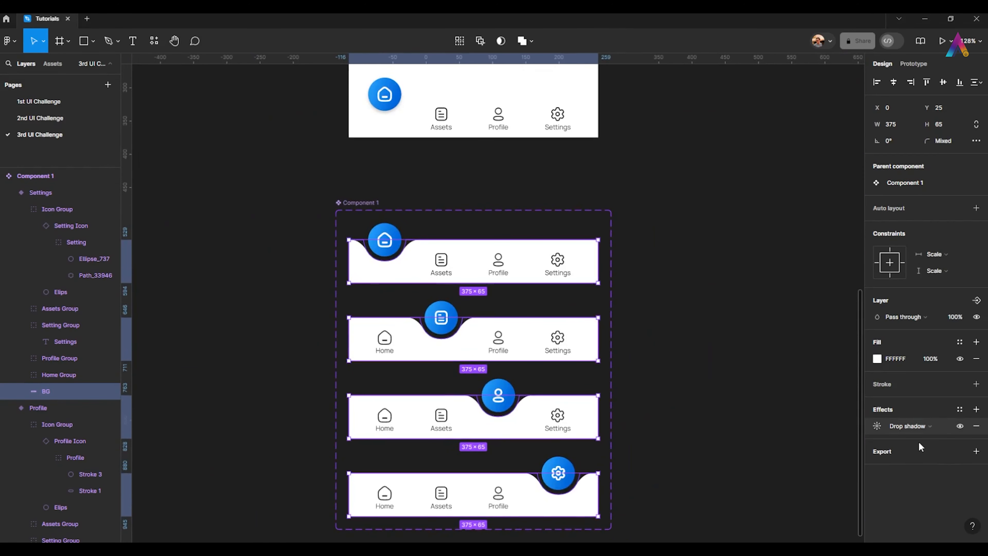
# Step: Set the BG shapes' drop shadow to a blur of 8 and a Y offset of -1
pyautogui.click(878, 426)
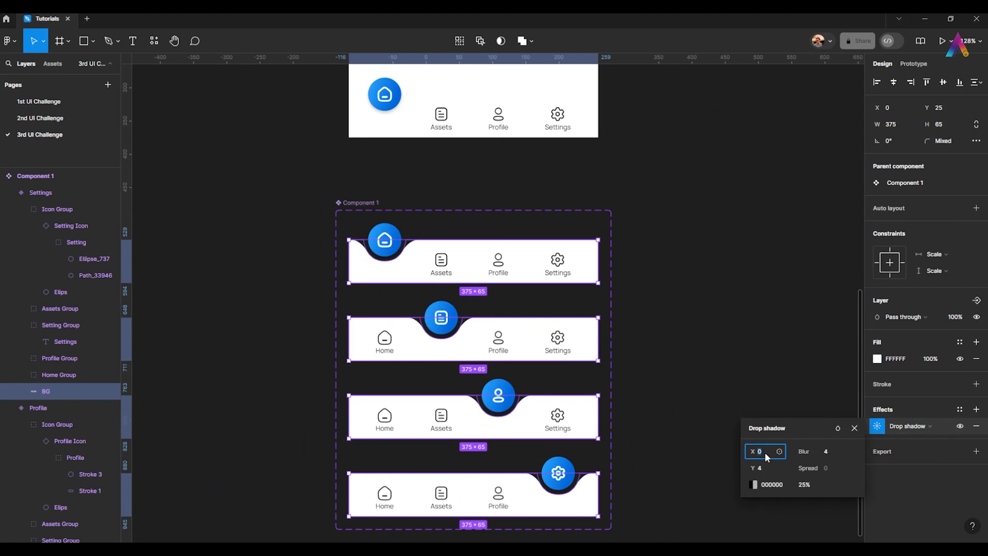
pyautogui.click(833, 451)
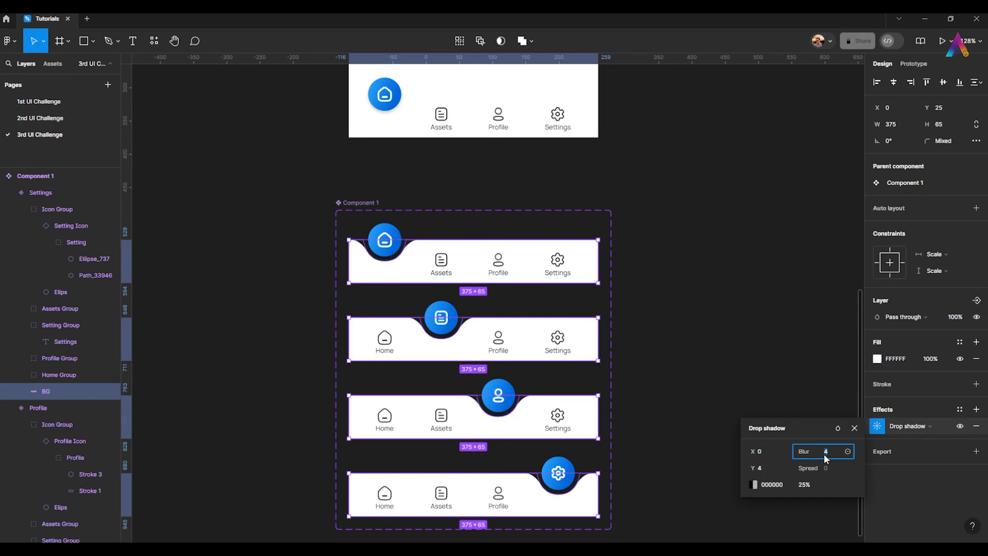
pyautogui.click(788, 458)
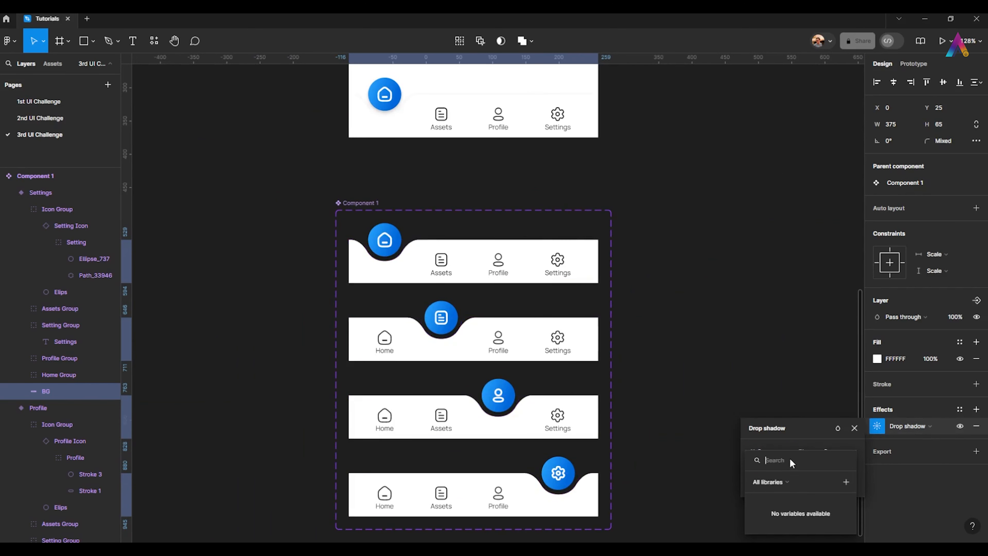
pyautogui.click(777, 431)
pyautogui.click(761, 467)
pyautogui.write('-1')
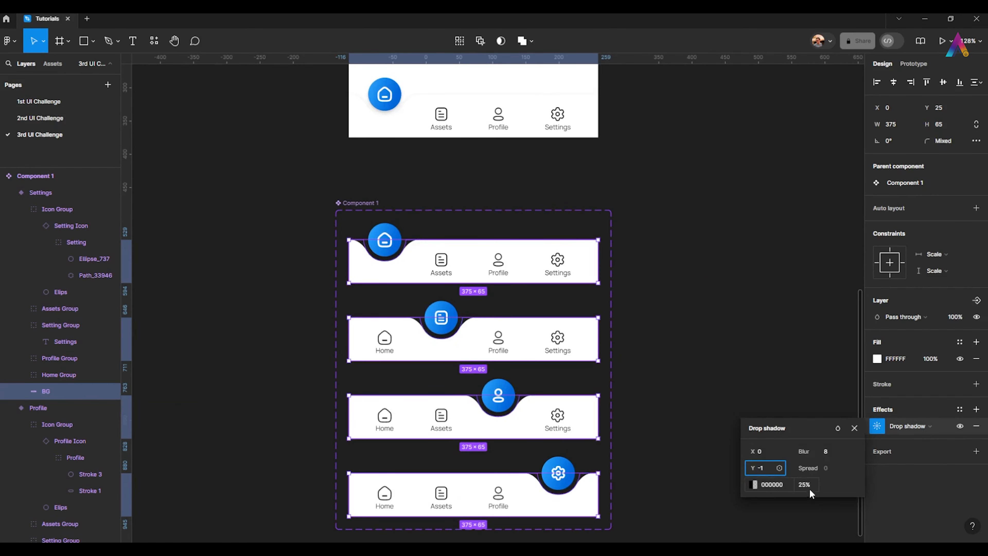
pyautogui.press('Return')
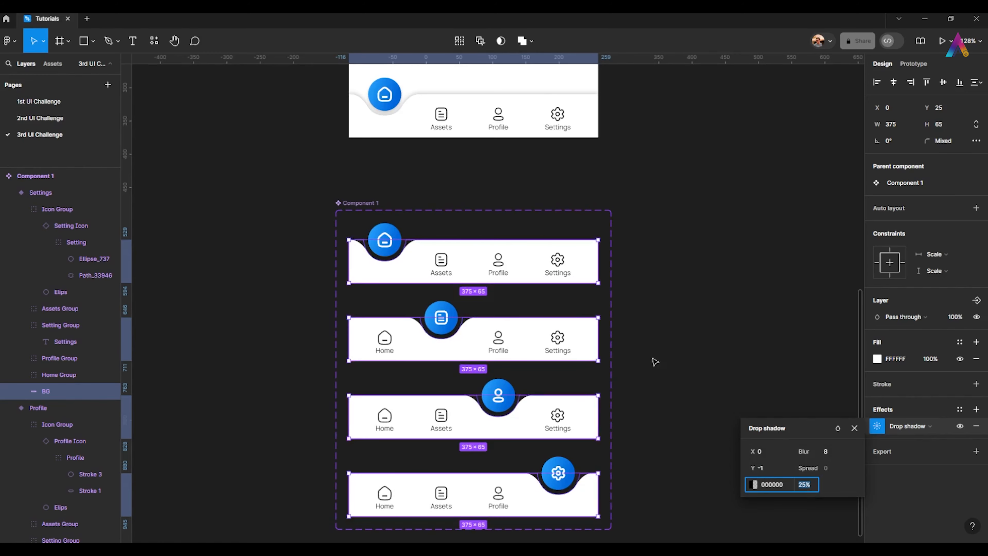
# Step: Lower the opacity of the BG shapes' drop shadow to 10%
pyautogui.moveTo(469, 162); pyautogui.dragTo(458, 242)
pyautogui.scroll(5, 445, 210)
pyautogui.scroll(5, 463, 353)
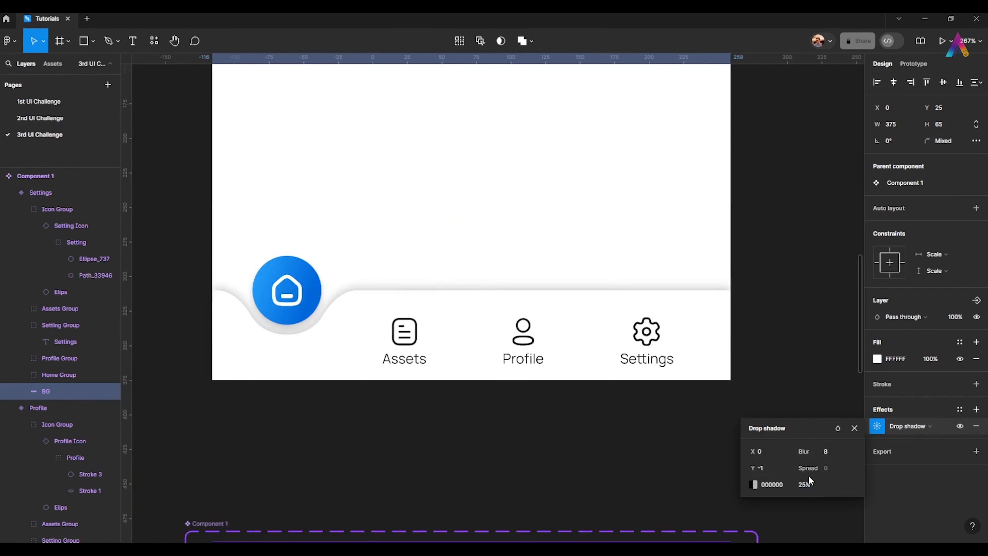
pyautogui.click(805, 484)
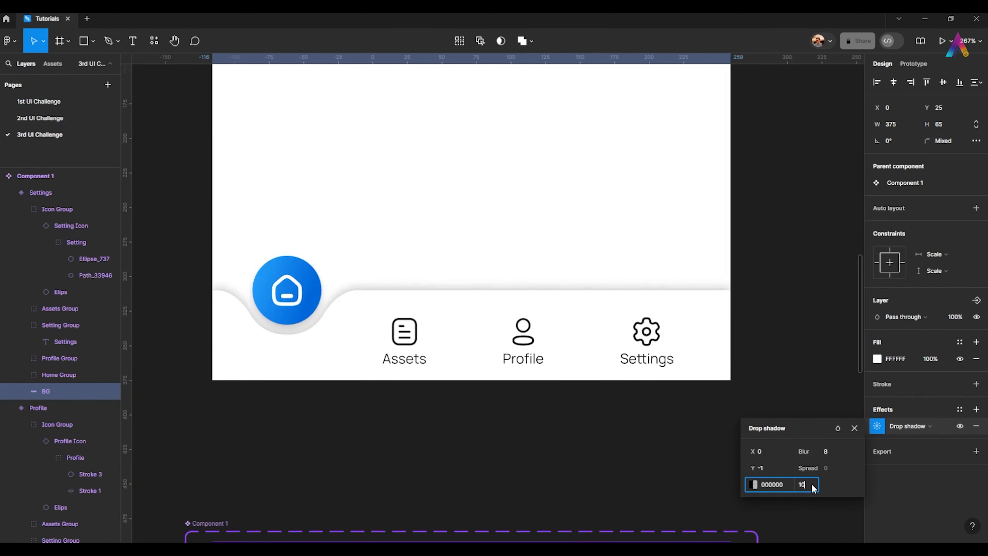
pyautogui.press('Return')
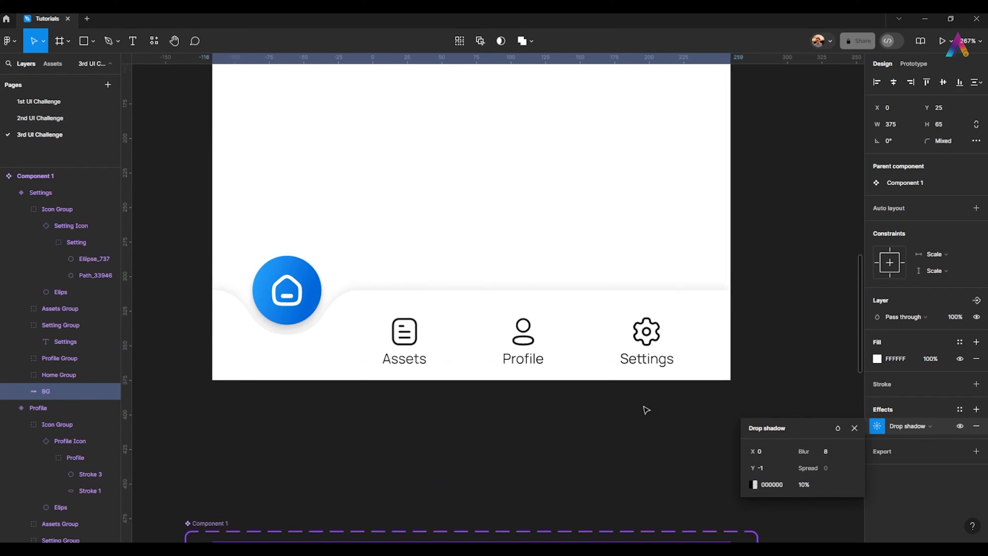
# Step: Add a flow starting point to the iPhone 13 mini - 1 frame
pyautogui.scroll(-3, 483, 247)
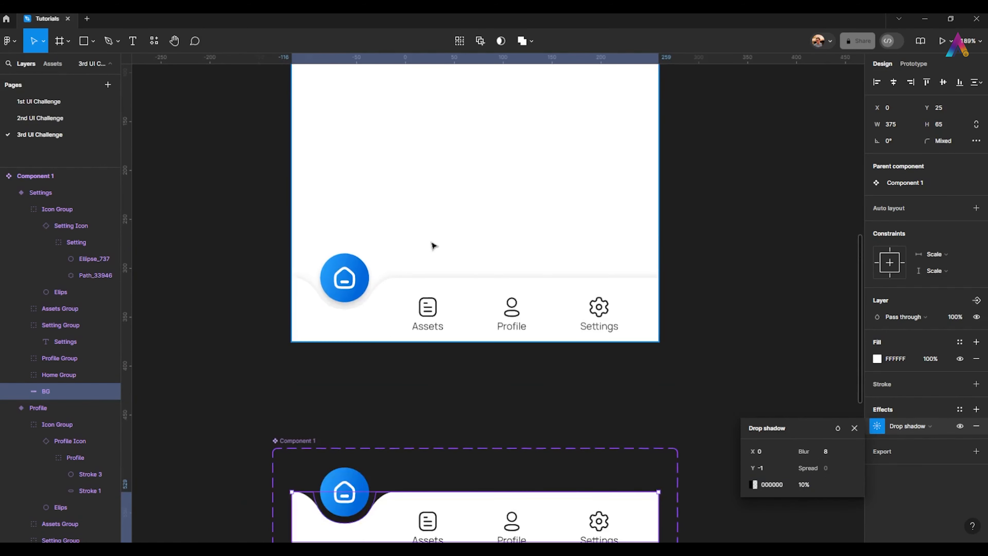
pyautogui.scroll(-3, 433, 246)
pyautogui.click(598, 342)
pyautogui.scroll(-3, 579, 249)
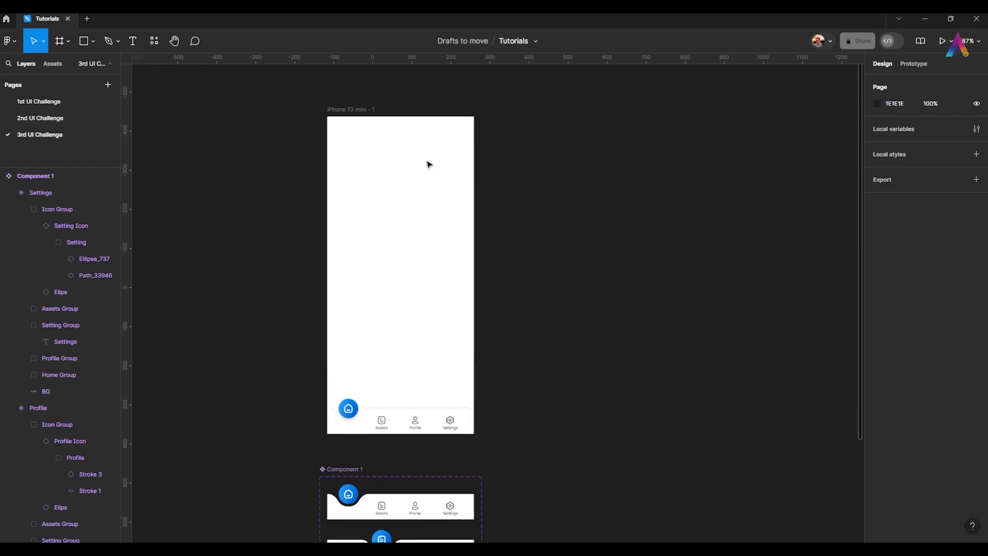
pyautogui.click(348, 109)
pyautogui.click(913, 63)
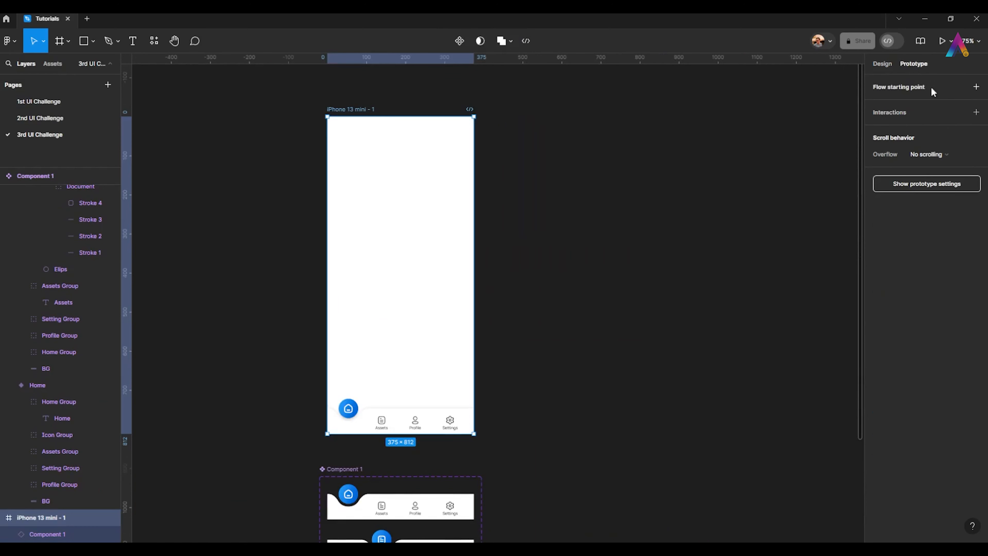
pyautogui.click(976, 87)
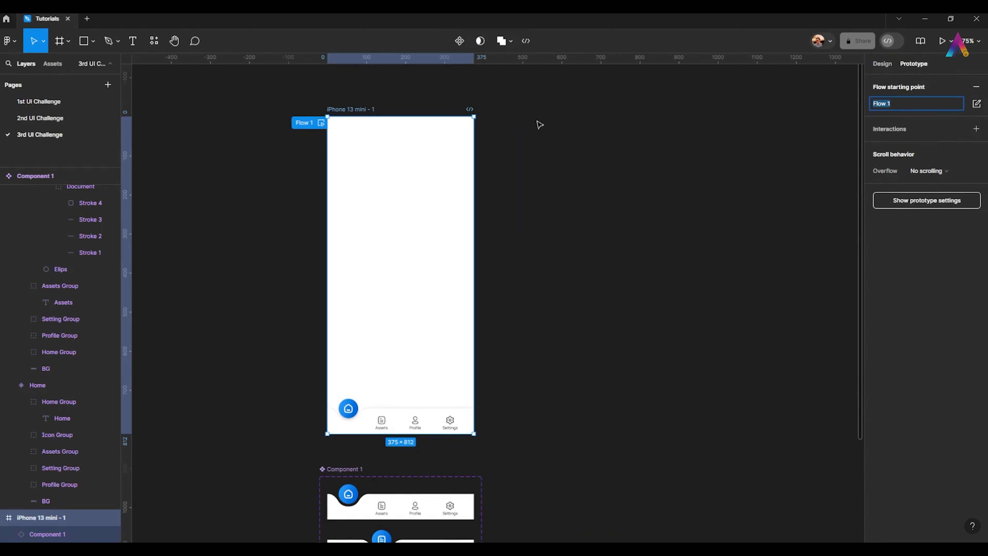
# Step: Present the prototype and switch between the Home, Assets, Profile and Settings tabs to check their animations
pyautogui.click(940, 41)
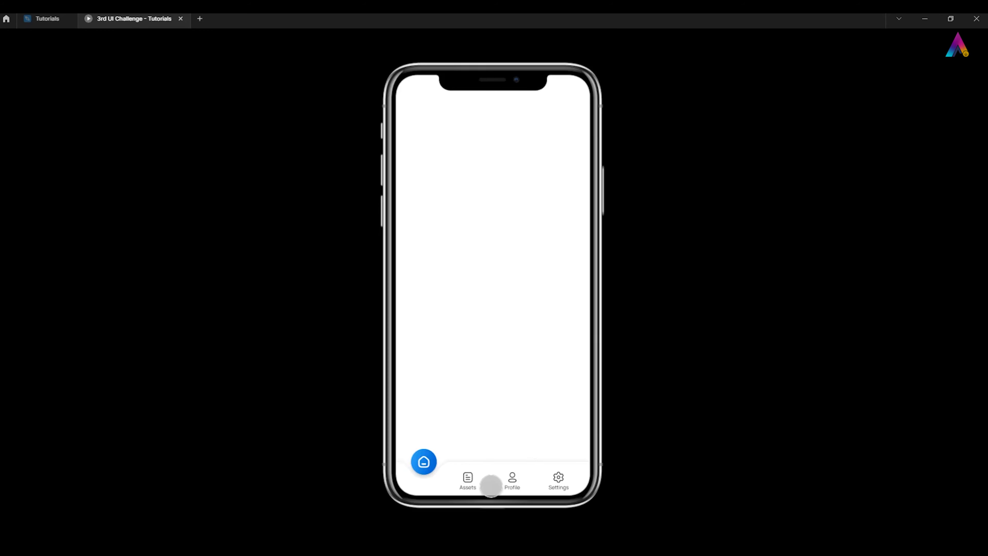
pyautogui.click(468, 478)
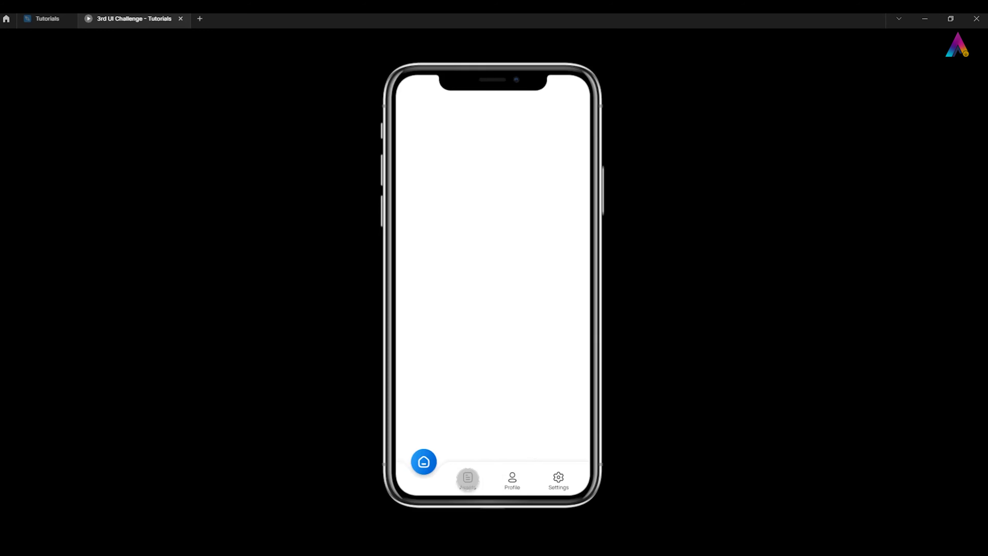
pyautogui.click(445, 502)
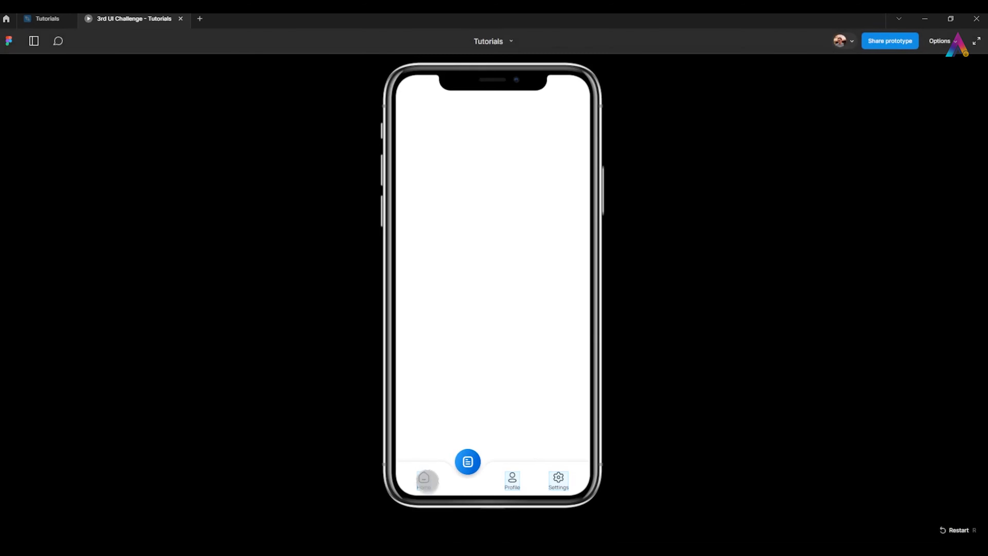
pyautogui.click(423, 479)
pyautogui.click(467, 483)
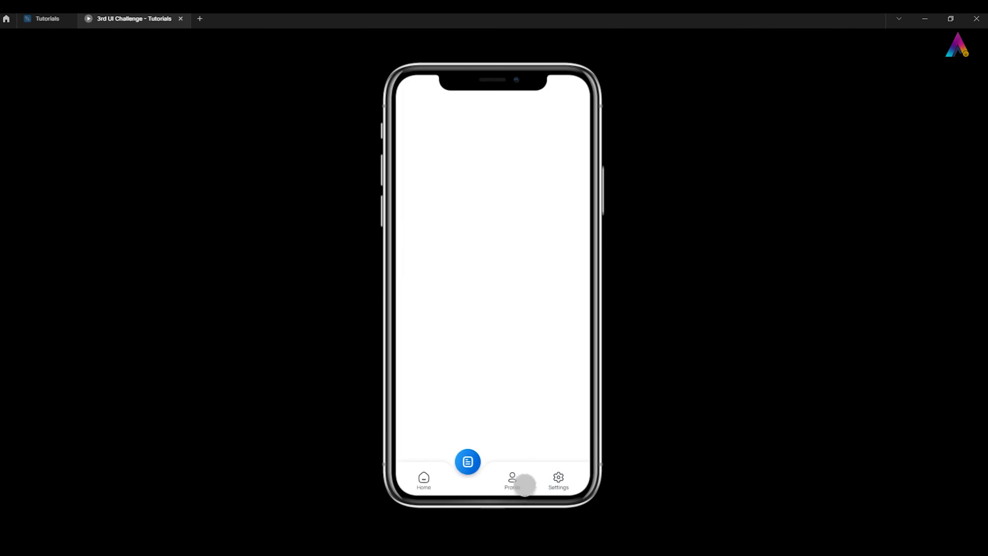
pyautogui.click(517, 482)
pyautogui.click(565, 480)
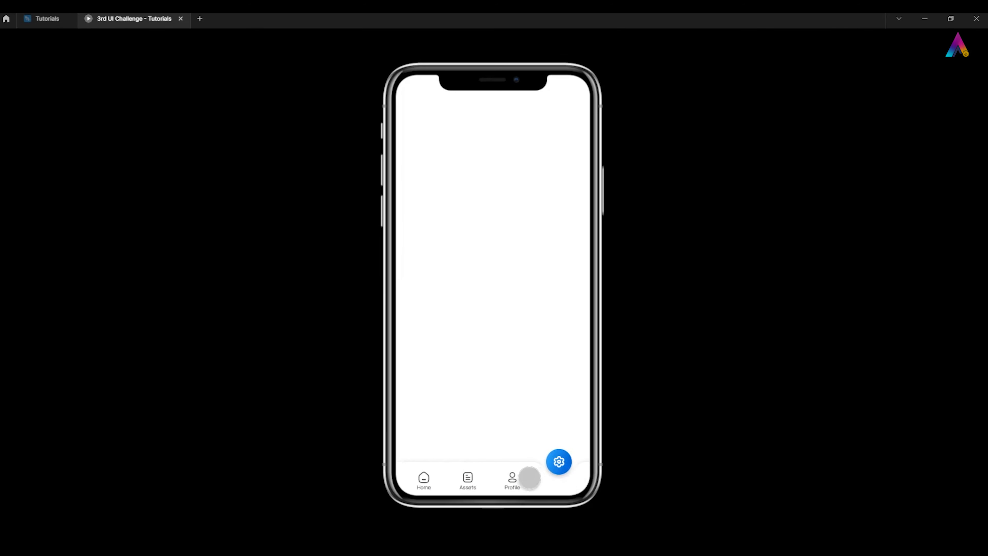
pyautogui.click(517, 480)
pyautogui.click(468, 483)
pyautogui.click(425, 483)
pyautogui.click(473, 483)
pyautogui.click(514, 483)
pyautogui.click(559, 488)
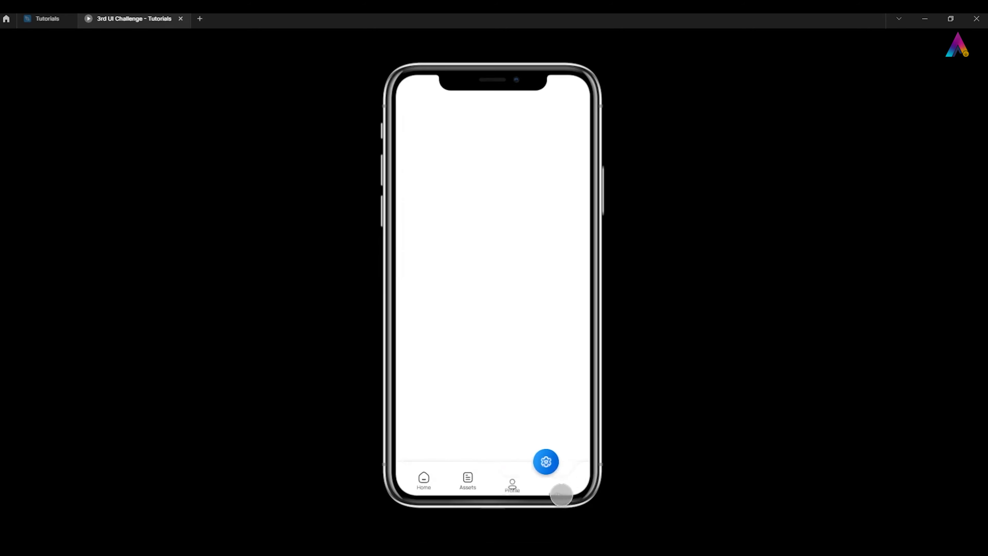
pyautogui.click(512, 479)
pyautogui.click(426, 479)
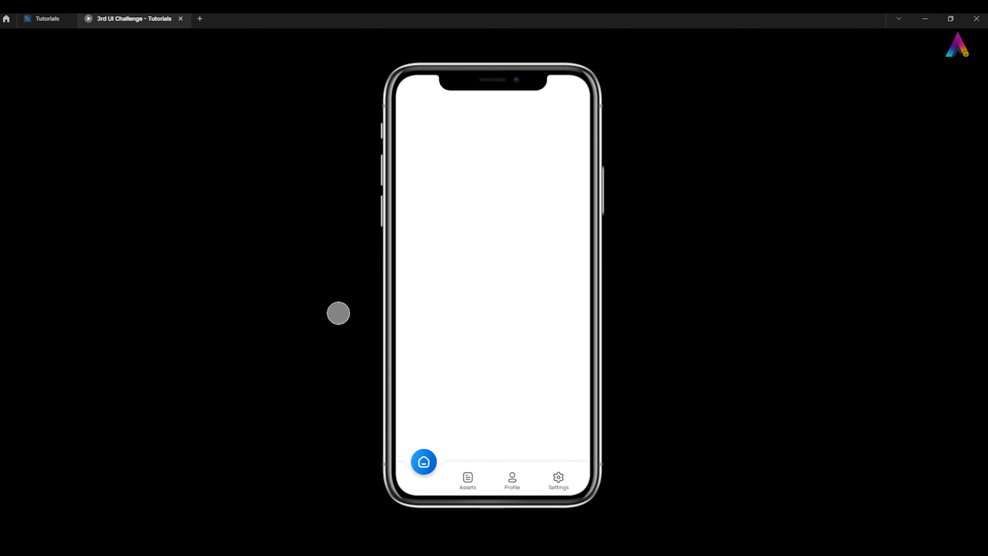
# Step: Return to the design and deepen the Home variant's notch by lowering the bottom anchor point of its BG shape
pyautogui.click(47, 19)
pyautogui.scroll(3, 366, 487)
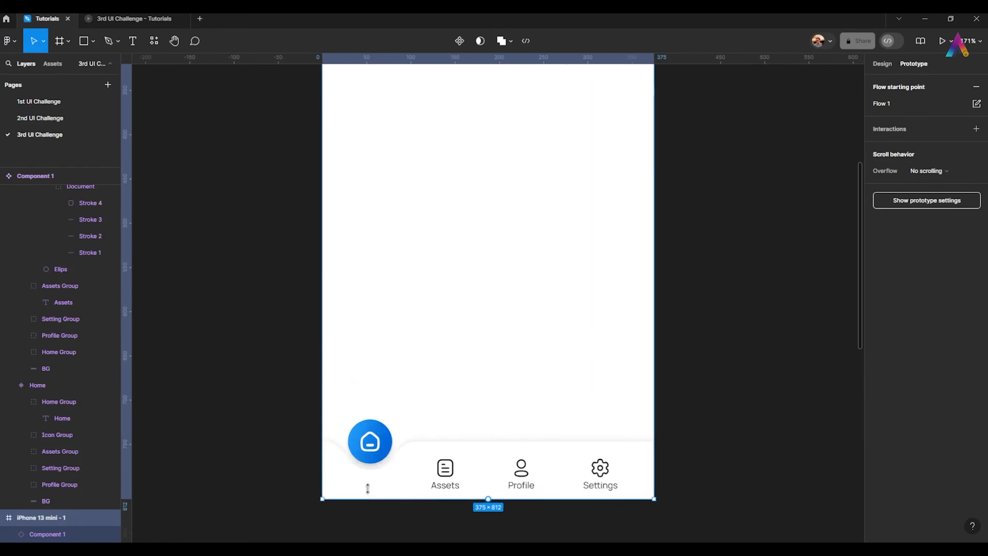
pyautogui.scroll(6, 371, 375)
pyautogui.moveTo(366, 487); pyautogui.dragTo(353, 370)
pyautogui.keyDown('ctrl'); pyautogui.click(373, 381); pyautogui.keyUp('ctrl')
pyautogui.scroll(-5, 353, 370)
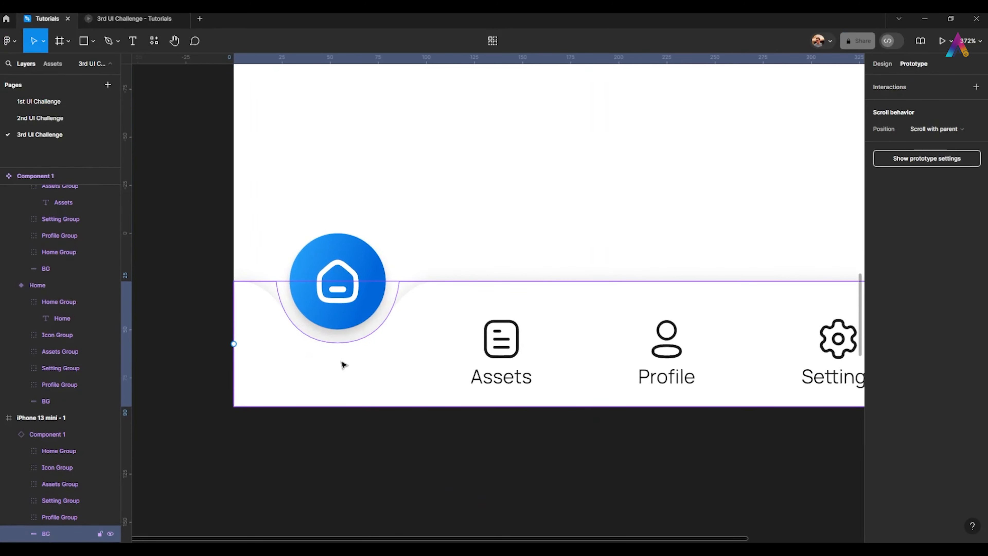
pyautogui.scroll(-3, 335, 350)
pyautogui.scroll(4, 322, 355)
pyautogui.keyDown('ctrl'); pyautogui.click(349, 422); pyautogui.keyUp('ctrl')
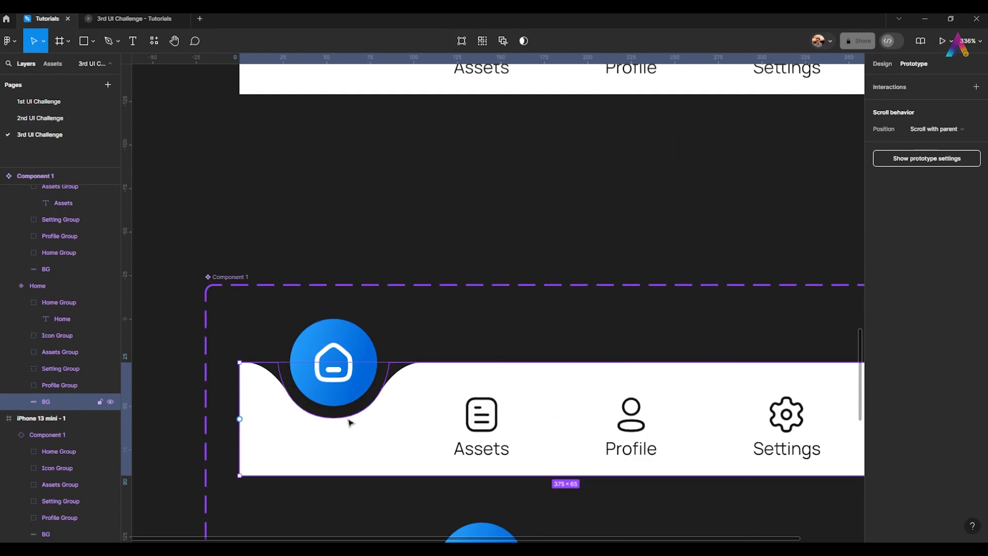
pyautogui.moveTo(343, 430); pyautogui.dragTo(359, 395)
pyautogui.scroll(1, 359, 395)
pyautogui.doubleClick(347, 385)
pyautogui.moveTo(352, 382); pyautogui.dragTo(349, 405)
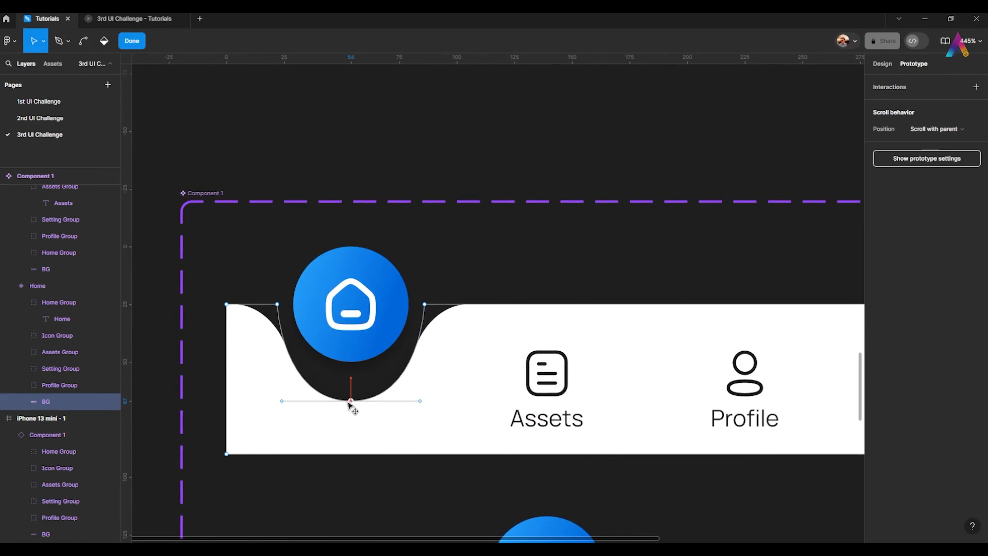
# Step: Lower the Home variant's Icon Group into the notch to Y 14 and check it in the prototype preview
pyautogui.click(374, 286)
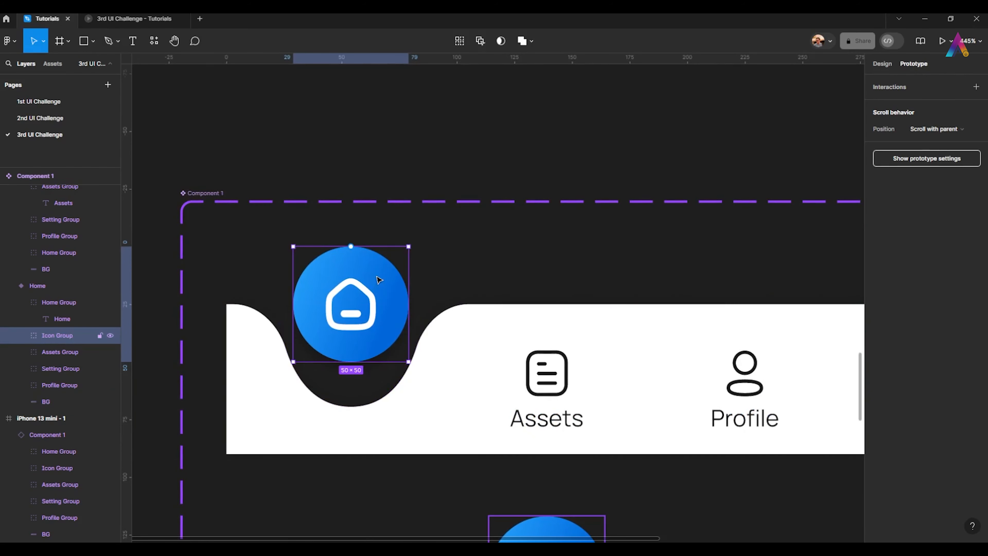
pyautogui.moveTo(383, 279); pyautogui.dragTo(381, 314)
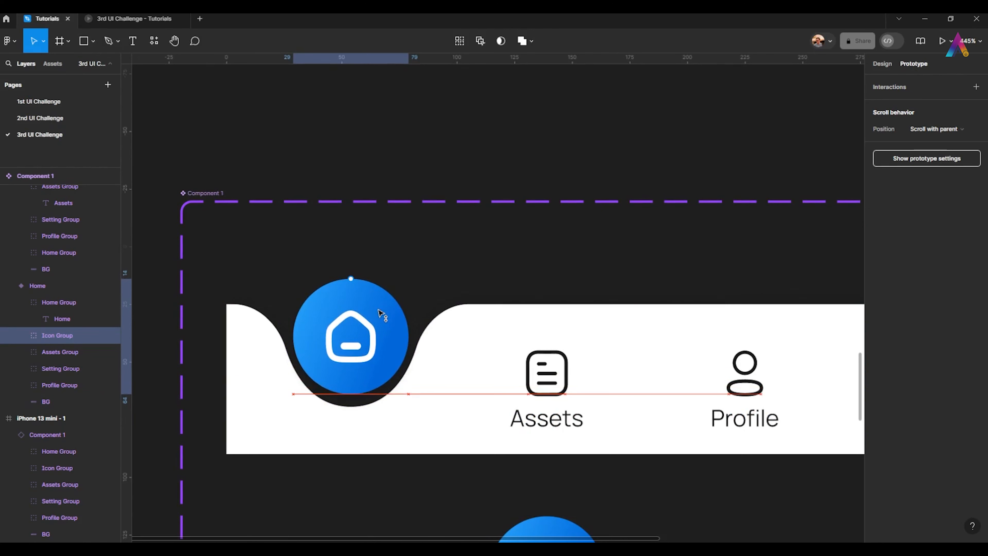
pyautogui.click(127, 18)
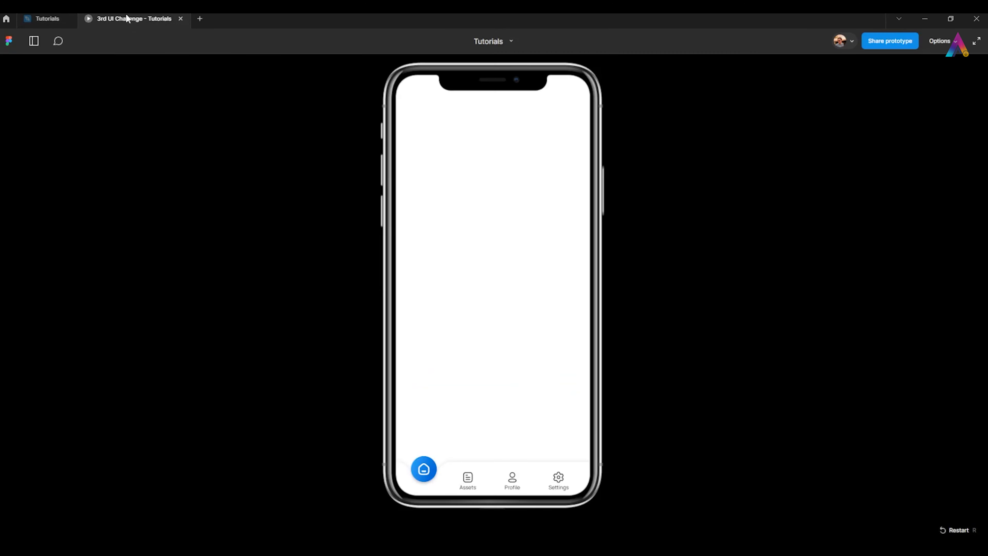
pyautogui.click(421, 464)
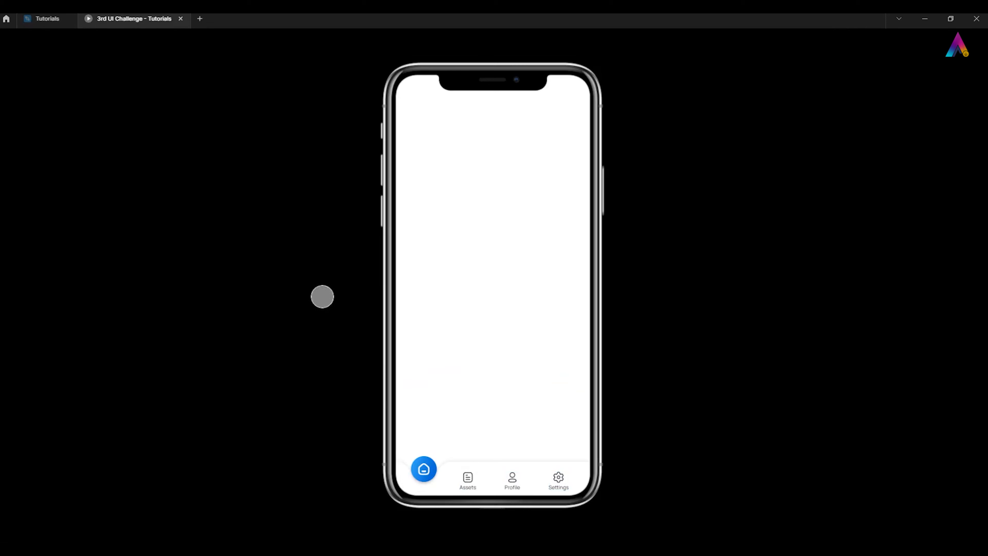
# Step: Move the Home variant's Icon Group back up to Y 0 and raise the notch's bottom anchor point
pyautogui.click(47, 18)
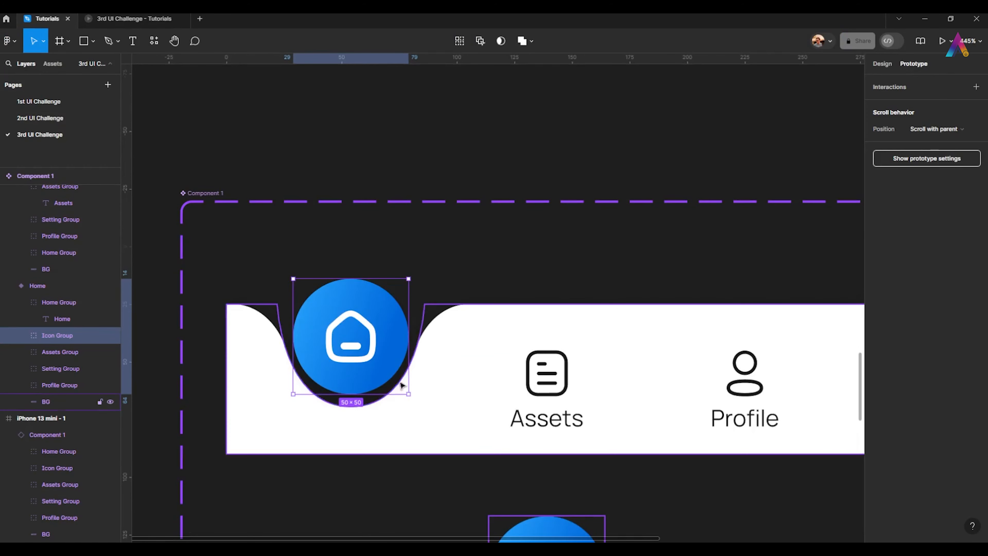
pyautogui.scroll(6, 318, 343)
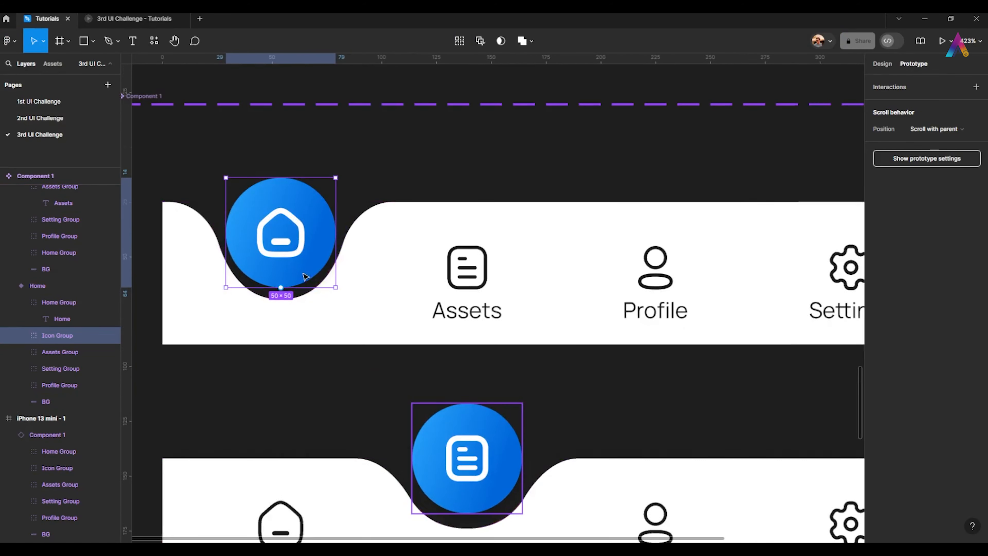
pyautogui.moveTo(278, 231); pyautogui.dragTo(279, 200)
pyautogui.doubleClick(316, 266)
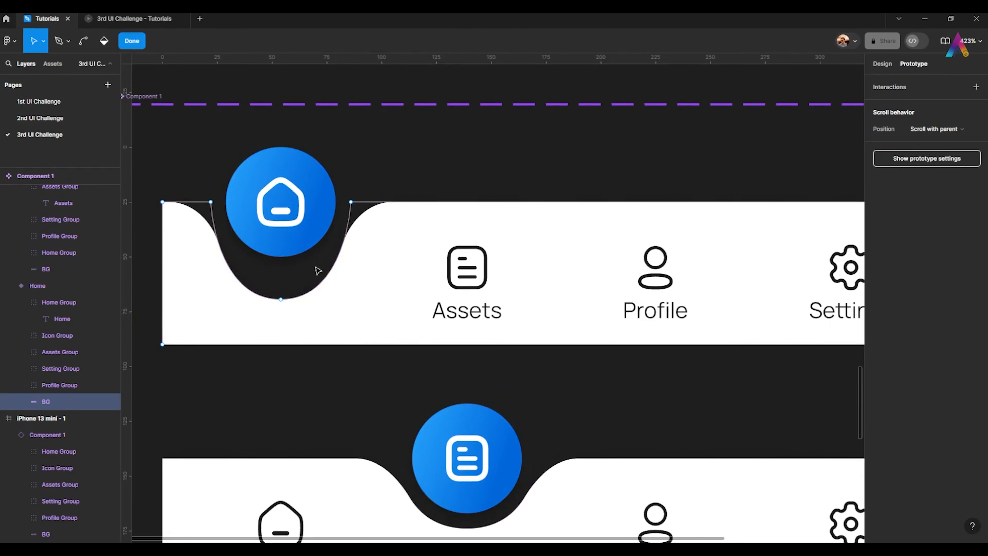
pyautogui.moveTo(280, 299); pyautogui.dragTo(280, 272)
# Step: Enlarge the Home variant's Elips circle to 64 × 64
pyautogui.moveTo(292, 268); pyautogui.dragTo(341, 374)
pyautogui.press('Escape')
pyautogui.click(337, 272)
pyautogui.doubleClick(341, 358)
pyautogui.click(881, 64)
pyautogui.click(952, 142)
pyautogui.hotkey('shift', 'Up')
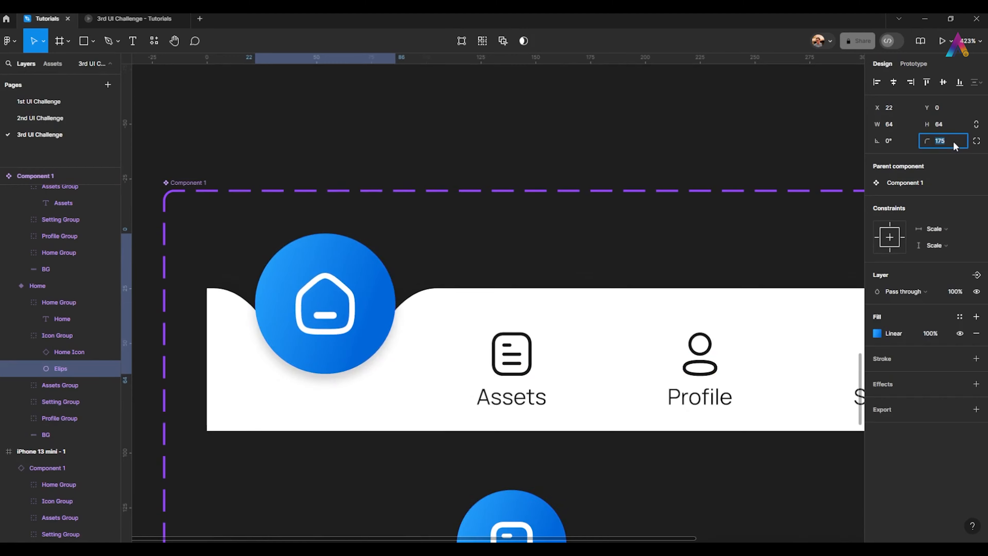
pyautogui.press('Escape')
# Step: Move the Home variant's Icon Group down to Y 10
pyautogui.scroll(-4, 299, 277)
pyautogui.doubleClick(325, 290)
pyautogui.moveTo(325, 290); pyautogui.dragTo(325, 299)
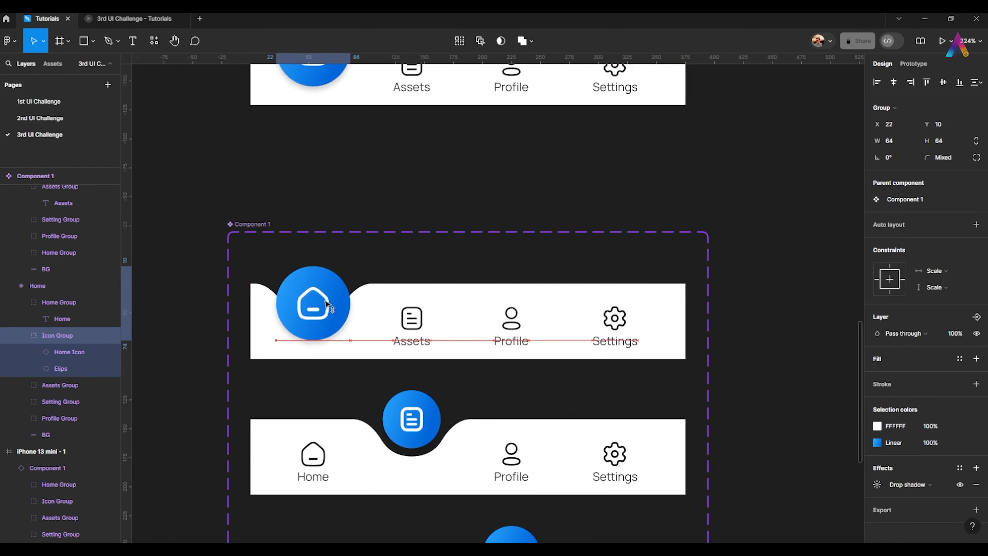
# Step: Check the enlarged Home icon in the prototype preview and close the preview
pyautogui.hotkey('ctrl', 'alt', 'Return')
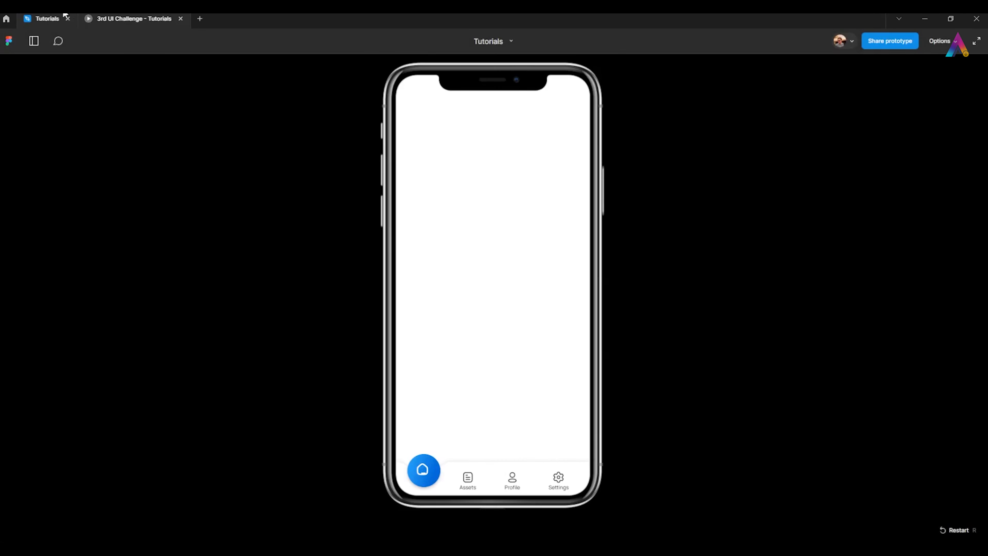
pyautogui.click(64, 15)
pyautogui.scroll(3, 276, 302)
pyautogui.scroll(-4, 313, 294)
pyautogui.click(172, 16)
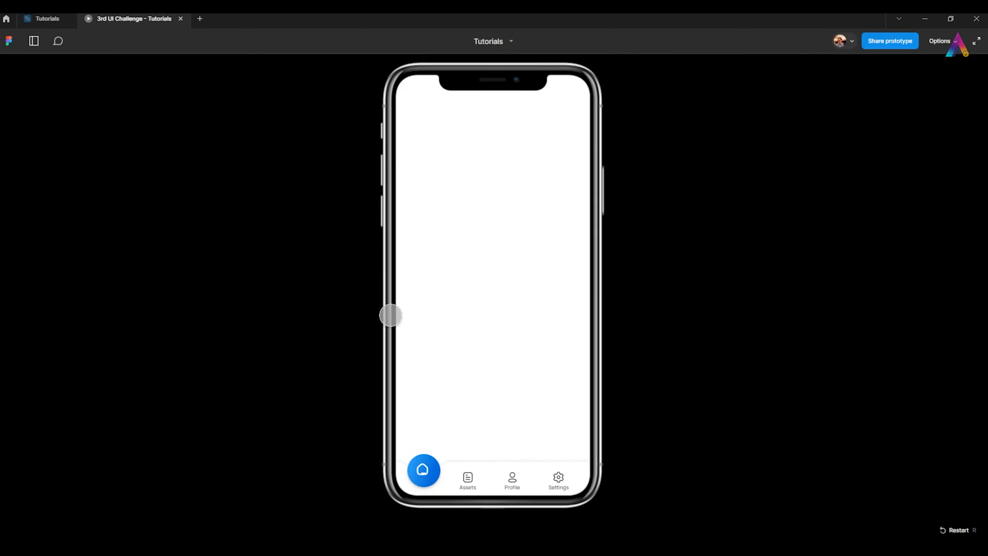
pyautogui.click(390, 314)
pyautogui.click(349, 320)
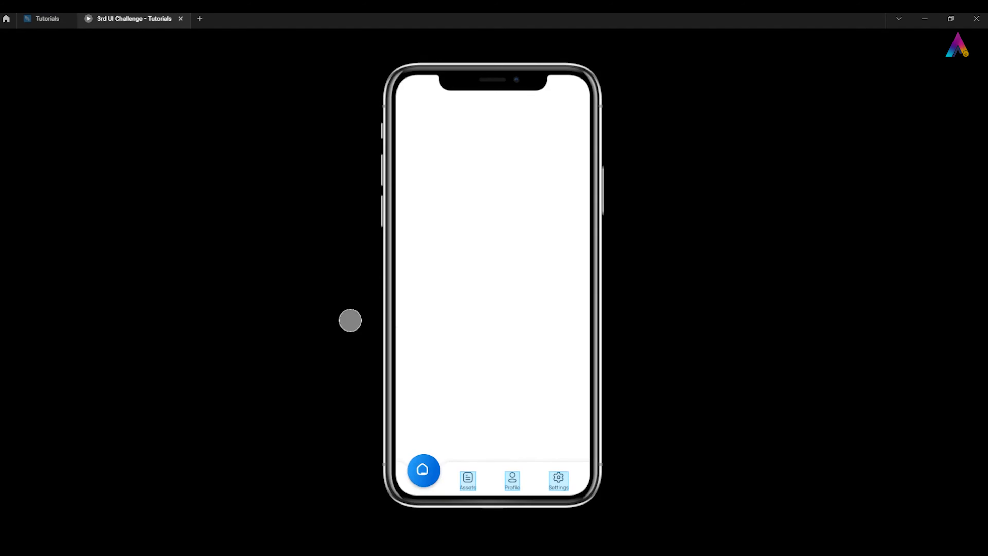
pyautogui.click(180, 18)
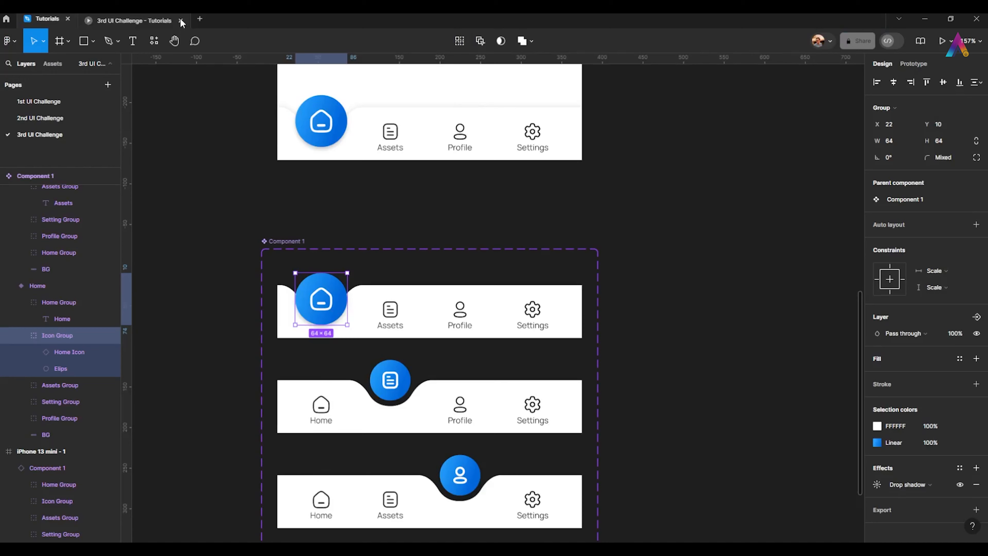
# Step: Set the device to None in the prototype settings
pyautogui.scroll(-5, 272, 225)
pyautogui.moveTo(266, 269); pyautogui.dragTo(238, 417)
pyautogui.click(277, 124)
pyautogui.click(913, 64)
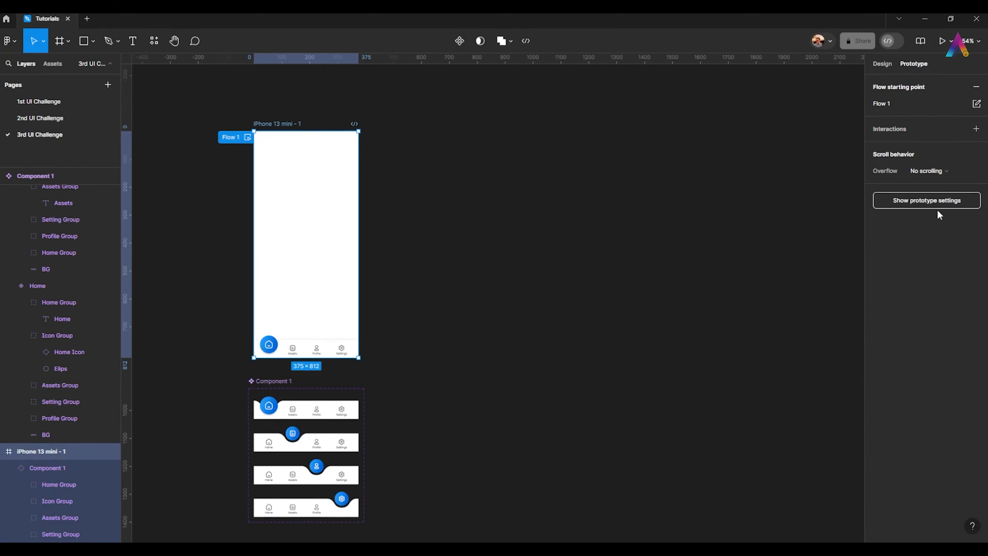
pyautogui.click(924, 201)
pyautogui.click(883, 103)
# Step: Present the prototype without a device frame, switch between the Home and Assets tabs, and return to the design
pyautogui.click(942, 40)
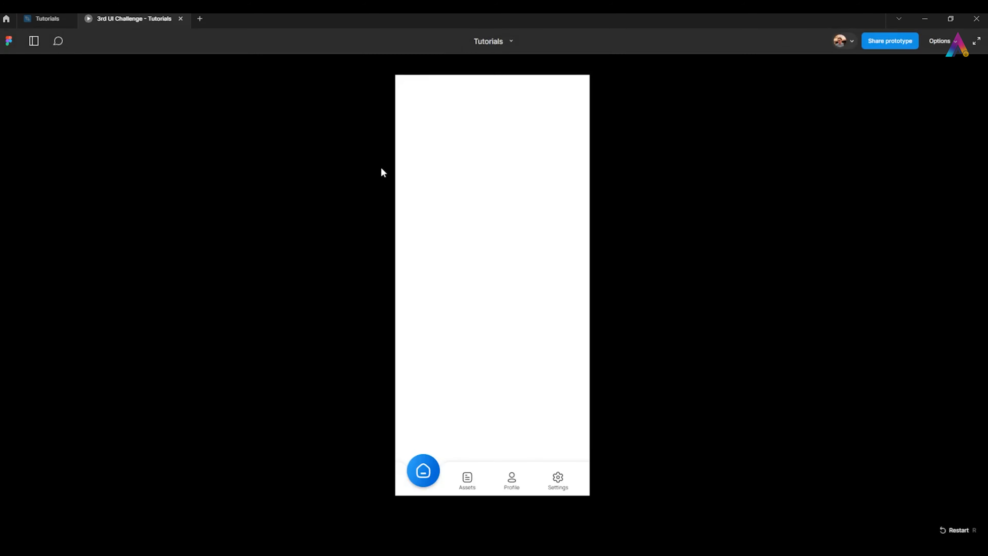
pyautogui.click(430, 475)
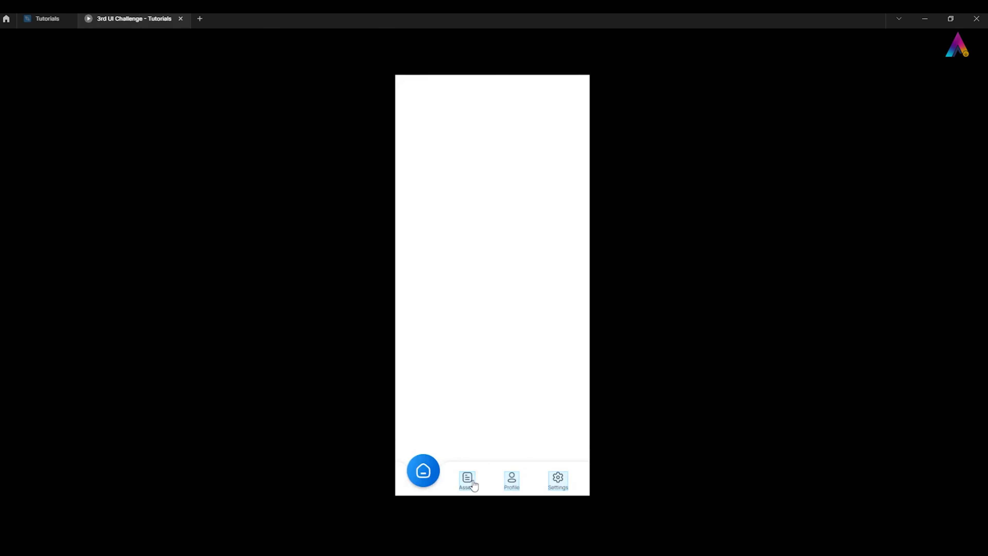
pyautogui.click(473, 485)
pyautogui.click(428, 485)
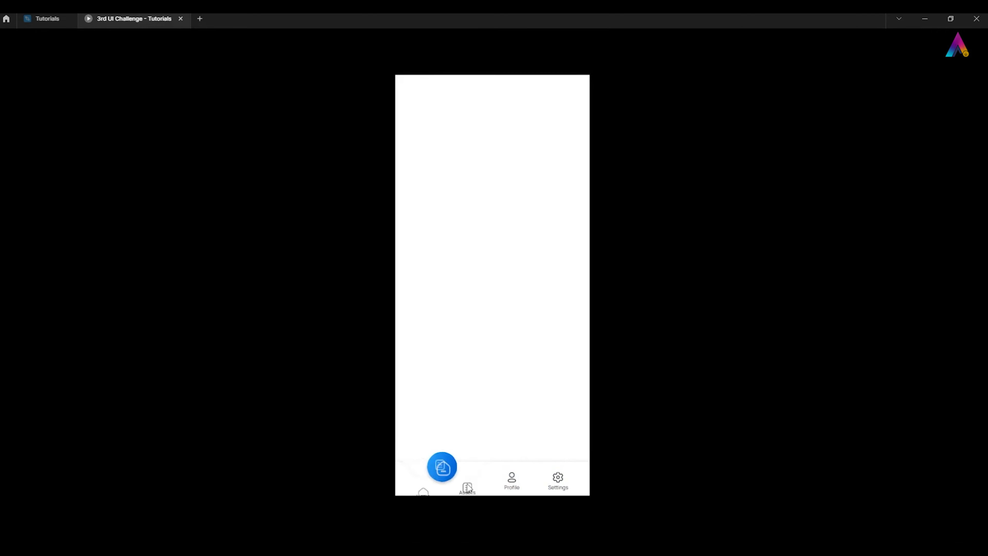
pyautogui.click(428, 483)
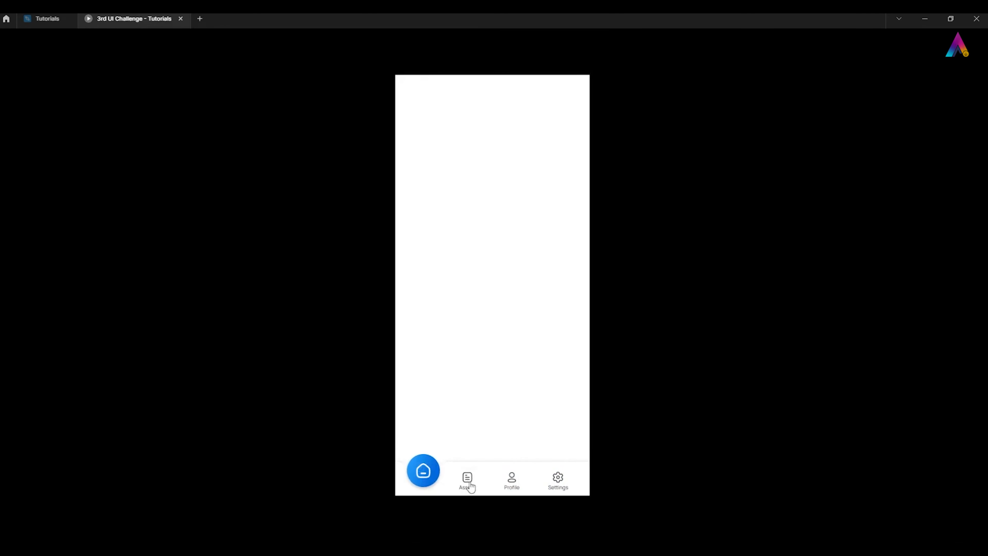
pyautogui.click(425, 484)
pyautogui.click(469, 489)
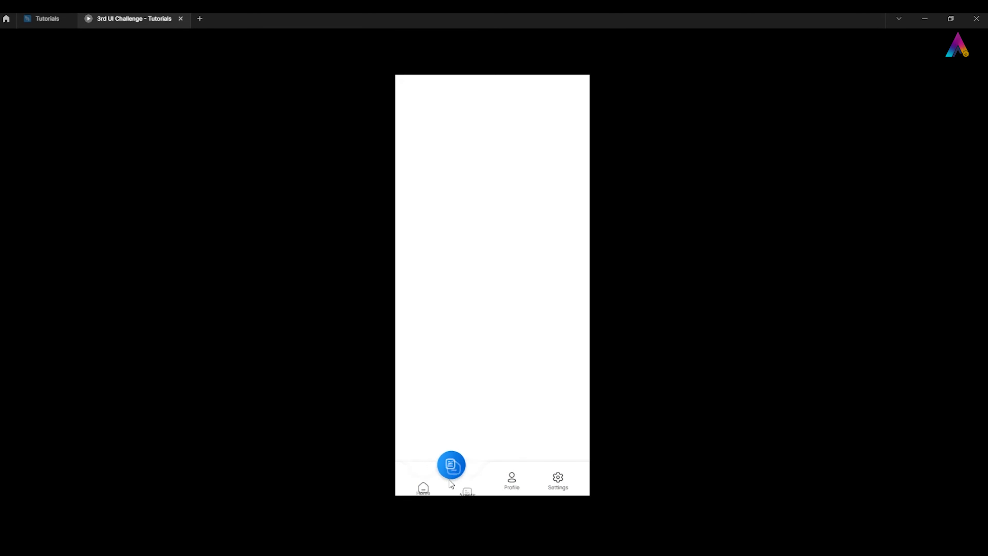
pyautogui.click(66, 18)
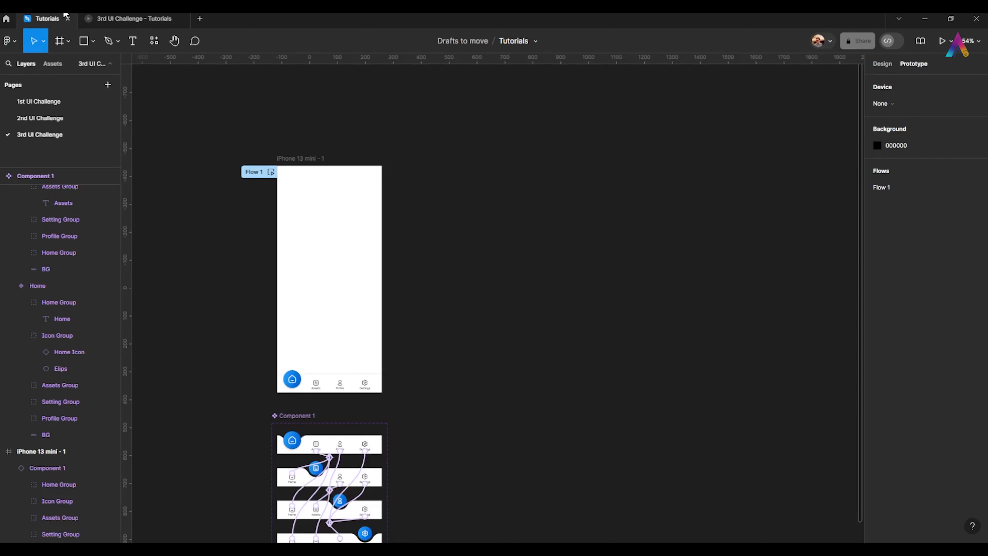
# Step: Resize the Assets variant's Icon Group to 64 × 64
pyautogui.scroll(-3, 284, 416)
pyautogui.scroll(6, 323, 352)
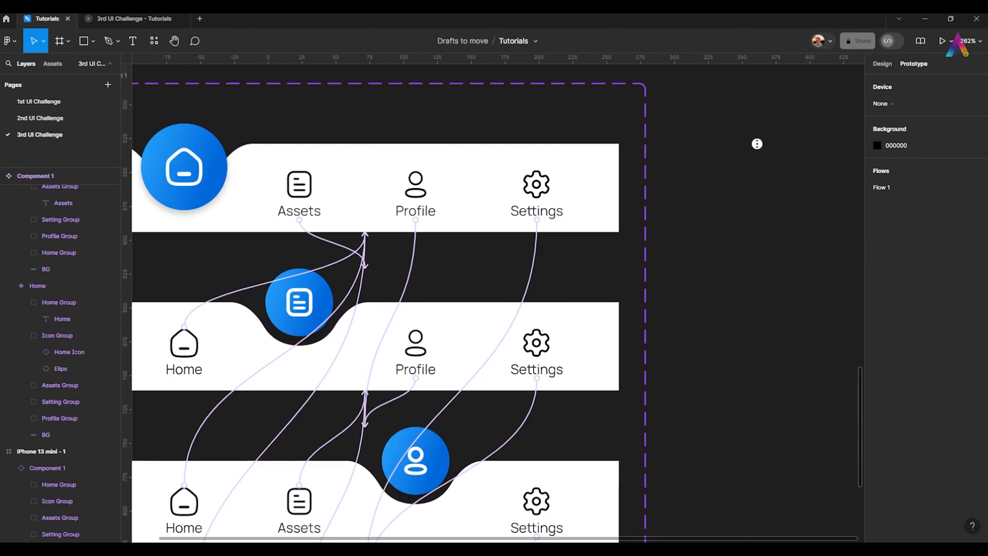
pyautogui.click(882, 64)
pyautogui.moveTo(252, 209); pyautogui.dragTo(343, 248)
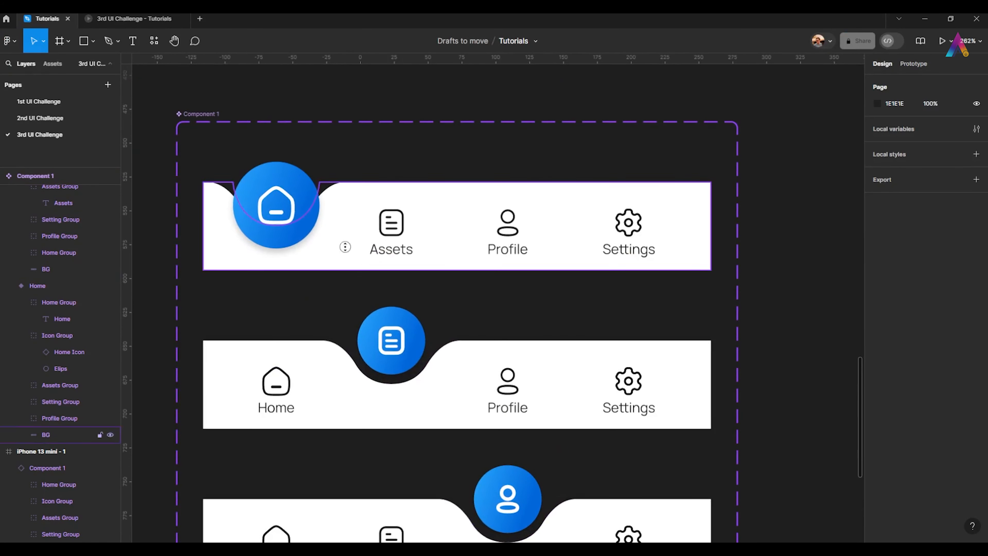
pyautogui.doubleClick(286, 204)
pyautogui.click(397, 345)
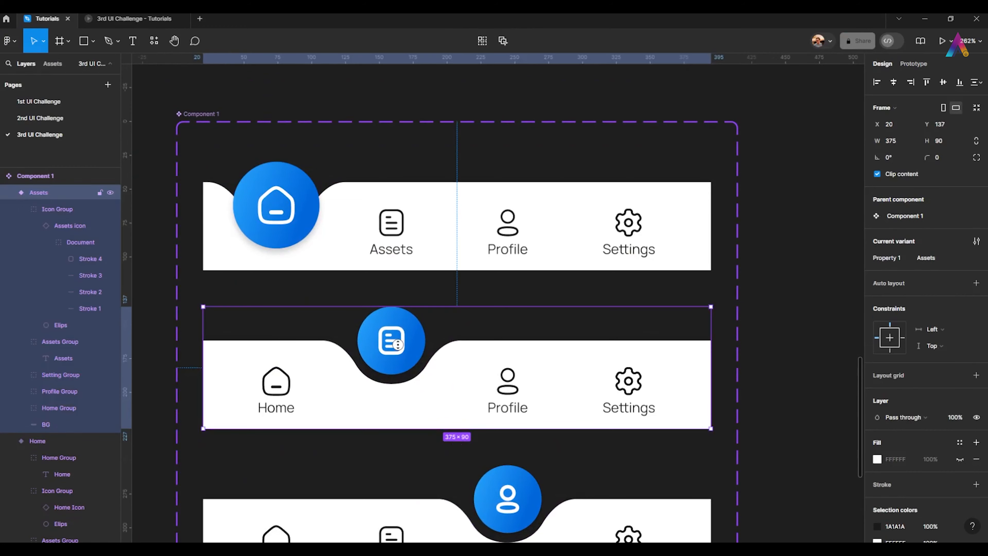
pyautogui.click(397, 344)
pyautogui.scroll(2, 398, 345)
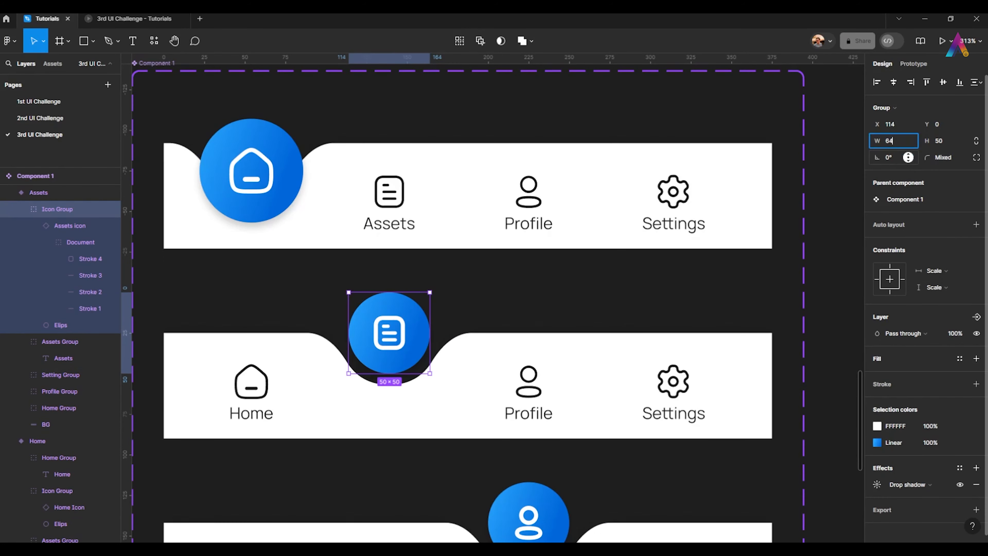
pyautogui.press('Tab')
pyautogui.write('64')
pyautogui.press('Return')
# Step: Set the Assets ellipse's corner radius to 32 and recentre its Icon Group at X 107, level with the Home variant's icon
pyautogui.doubleClick(436, 342)
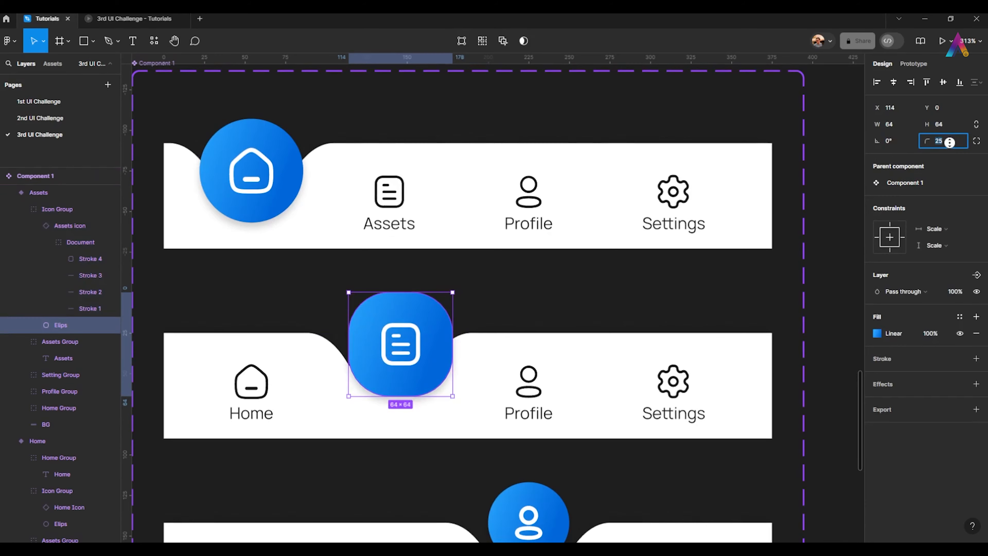
pyautogui.write('32')
pyautogui.press('Return')
pyautogui.click(346, 345)
pyautogui.doubleClick(398, 332)
pyautogui.scroll(1, 398, 332)
pyautogui.moveTo(426, 351)
pyautogui.mouseDown()
pyautogui.moveTo(397, 353)
pyautogui.moveTo(412, 353)
pyautogui.mouseUp()
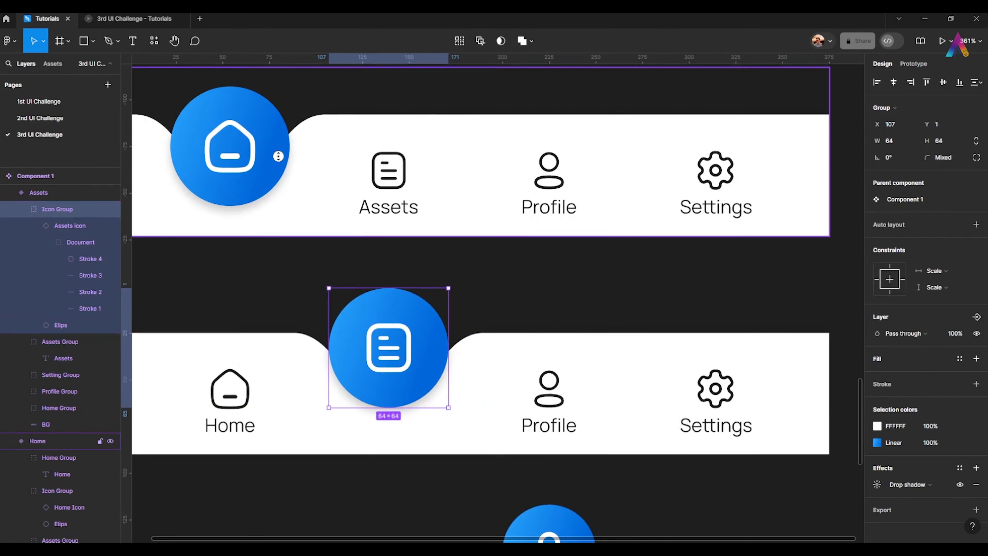
pyautogui.doubleClick(279, 156)
pyautogui.doubleClick(387, 363)
# Step: Set the corner radius of the Profile variant's blue ellipse to 100
pyautogui.scroll(-3, 330, 311)
pyautogui.click(390, 364)
pyautogui.scroll(1, 390, 363)
pyautogui.doubleClick(374, 364)
pyautogui.click(950, 139)
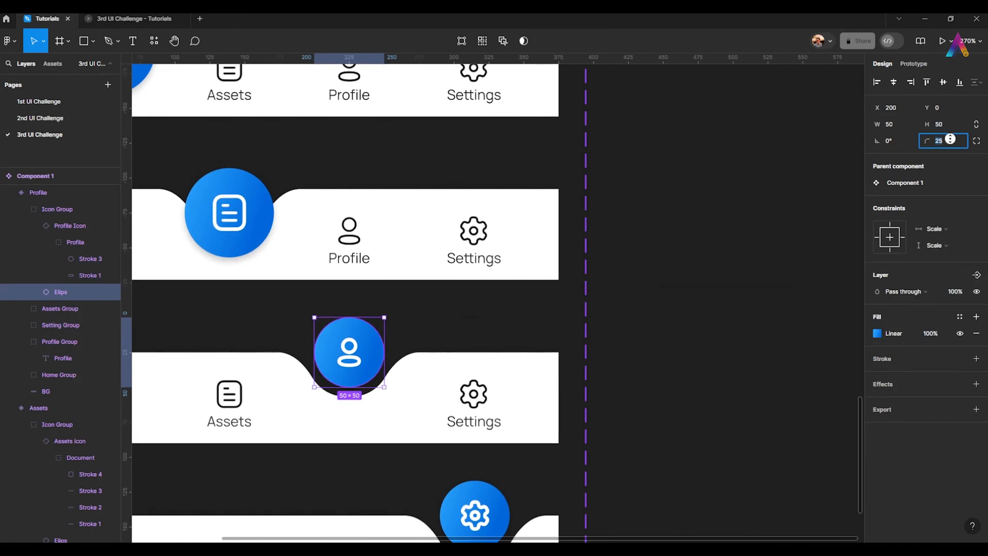
pyautogui.write('100')
# Step: Resize the Profile variant's Icon Group to 64 × 64 and recentre it over the notch
pyautogui.click(78, 209)
pyautogui.scroll(3, 382, 339)
pyautogui.click(889, 141)
pyautogui.write('64')
pyautogui.press('Tab')
pyautogui.write('64')
pyautogui.moveTo(336, 393); pyautogui.dragTo(319, 393)
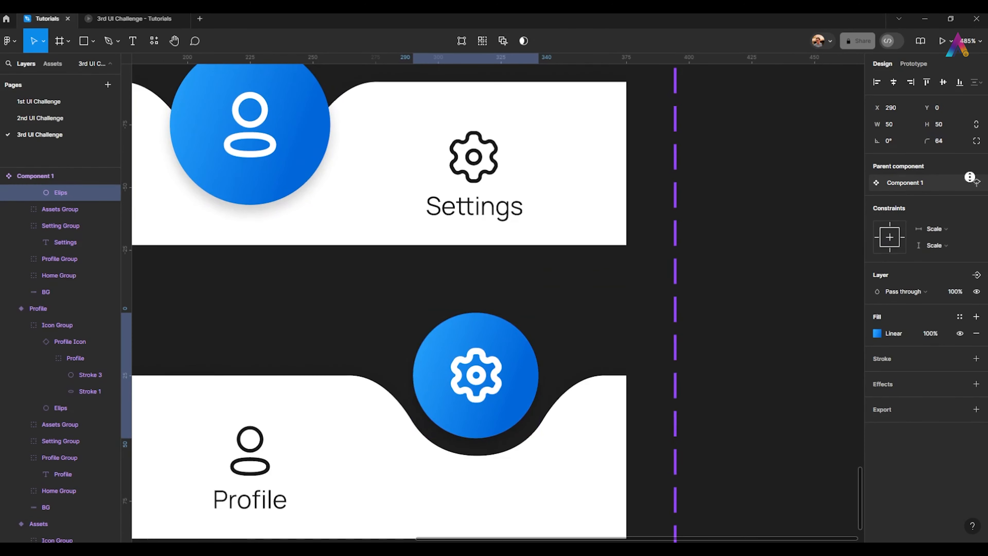
# Step: Resize the Settings variant's Icon Group to 64 × 64 and place it at X 283, Y 10
pyautogui.scroll(1, 383, 259)
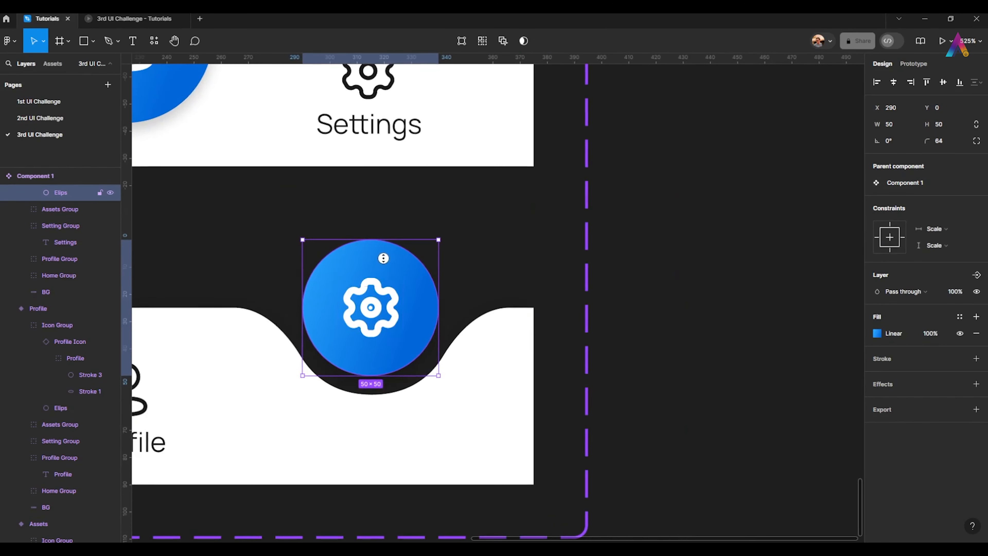
pyautogui.click(439, 232)
pyautogui.doubleClick(386, 324)
pyautogui.click(894, 141)
pyautogui.write('64')
pyautogui.press('Tab')
pyautogui.write('64')
pyautogui.scroll(1, 391, 343)
pyautogui.moveTo(390, 343); pyautogui.dragTo(371, 342)
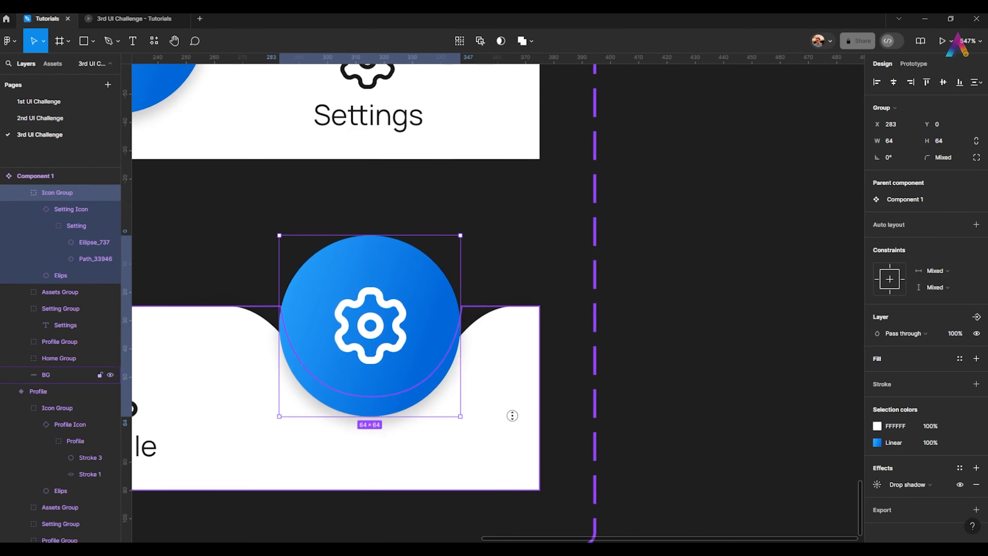
pyautogui.hotkey('shift', 'Down')
pyautogui.scroll(-5, 485, 267)
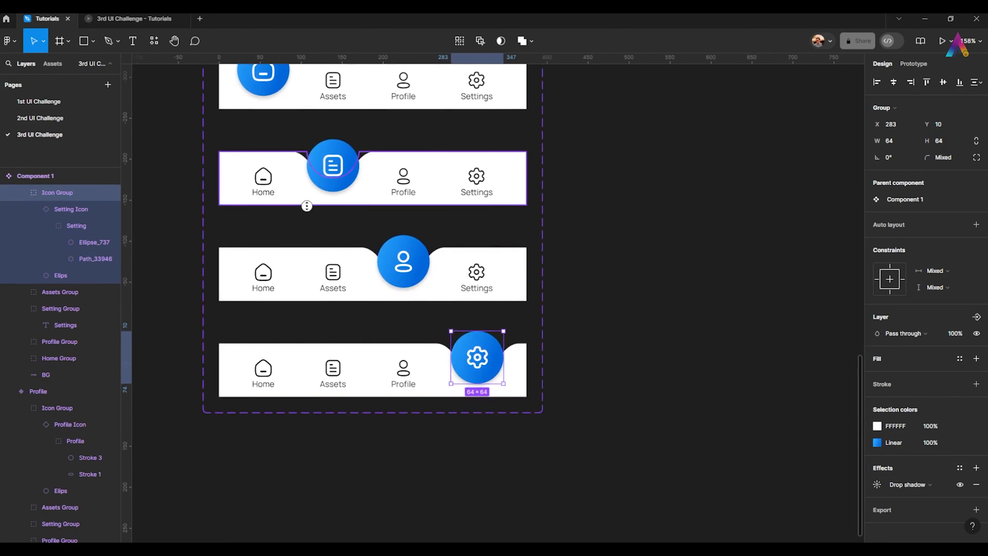
# Step: Edit the Home variant's BG vector, moving the notch's two upper points outward to X 12 and X 96
pyautogui.scroll(7, 307, 206)
pyautogui.click(323, 296)
pyautogui.hscroll(2, 323, 295)
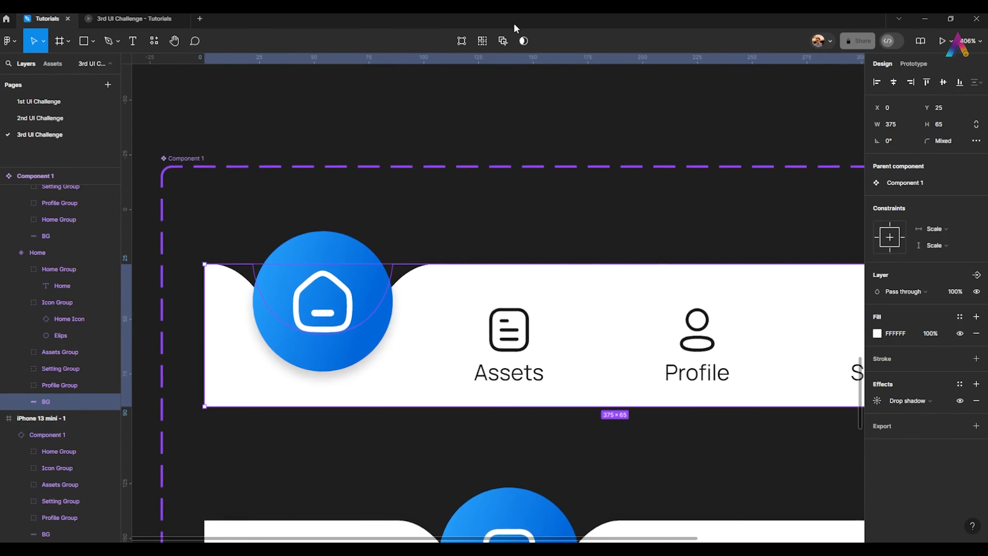
pyautogui.click(460, 41)
pyautogui.scroll(3, 185, 302)
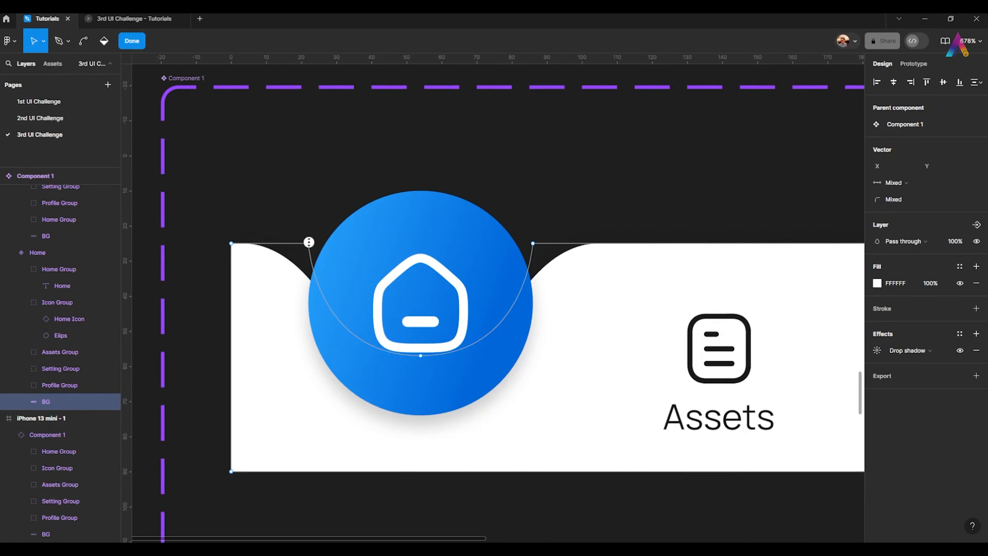
pyautogui.click(534, 243)
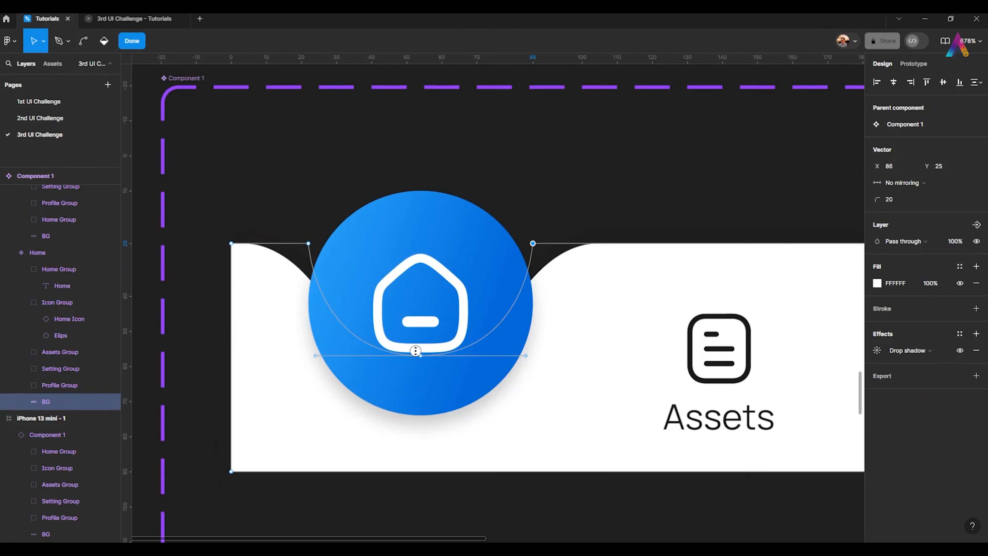
pyautogui.click(308, 243)
pyautogui.hotkey('shift', 'Left')
pyautogui.click(533, 243)
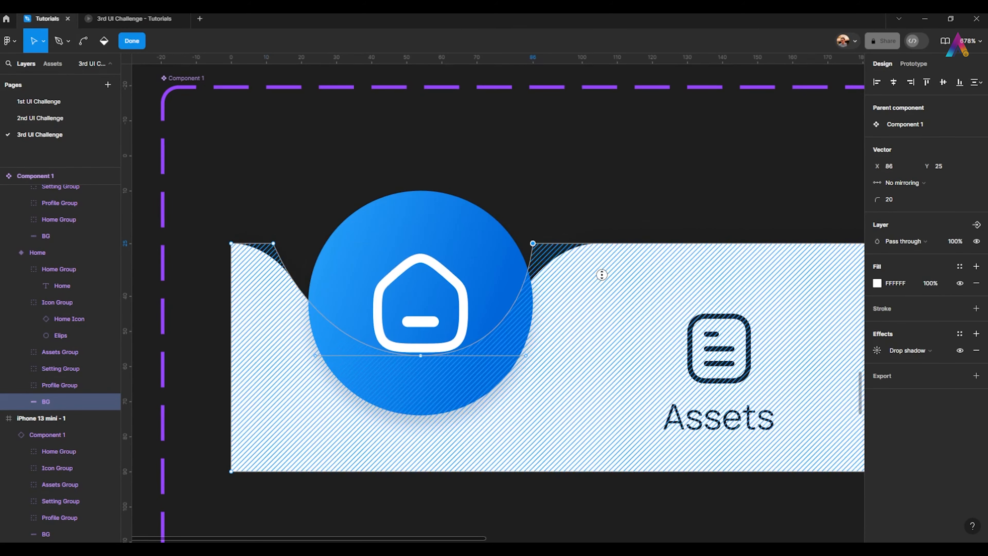
pyautogui.hotkey('shift', 'Right')
# Step: Lower the Home notch's bottom point to Y 82 and lengthen its curve handles to round the notch around the icon
pyautogui.click(420, 355)
pyautogui.hotkey('shift', 'Down')
pyautogui.hotkey('shift', 'Down')
pyautogui.moveTo(526, 426); pyautogui.dragTo(386, 465)
pyautogui.click(439, 425)
pyautogui.click(422, 426)
pyautogui.press('Down')
pyautogui.press('Down')
pyautogui.press('Down')
pyautogui.press('Down')
pyautogui.press('Down')
pyautogui.moveTo(536, 464); pyautogui.dragTo(578, 446)
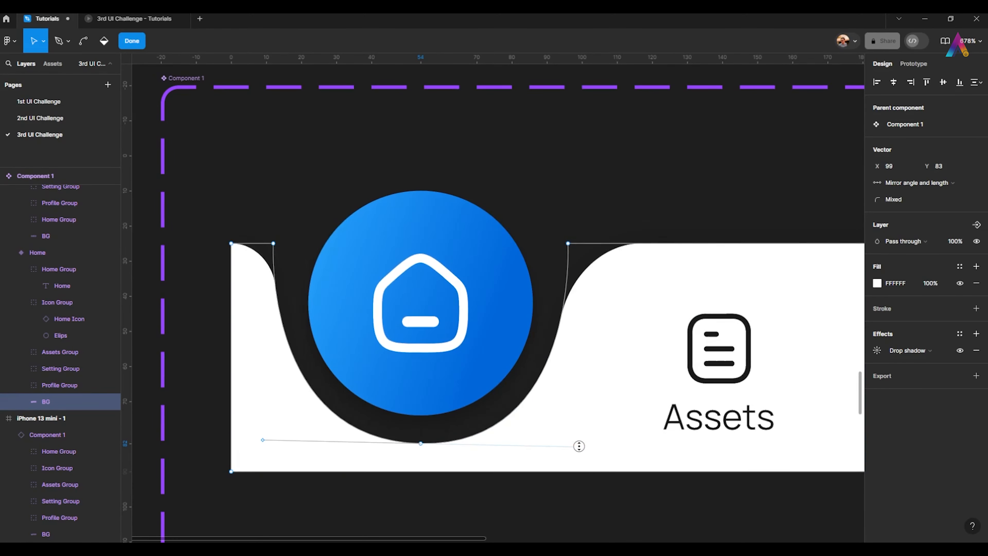
pyautogui.scroll(-6, 399, 363)
pyautogui.doubleClick(202, 328)
# Step: Replace the Assets variant's BG with a copy of the Home variant's reshaped BG
pyautogui.scroll(5, 353, 335)
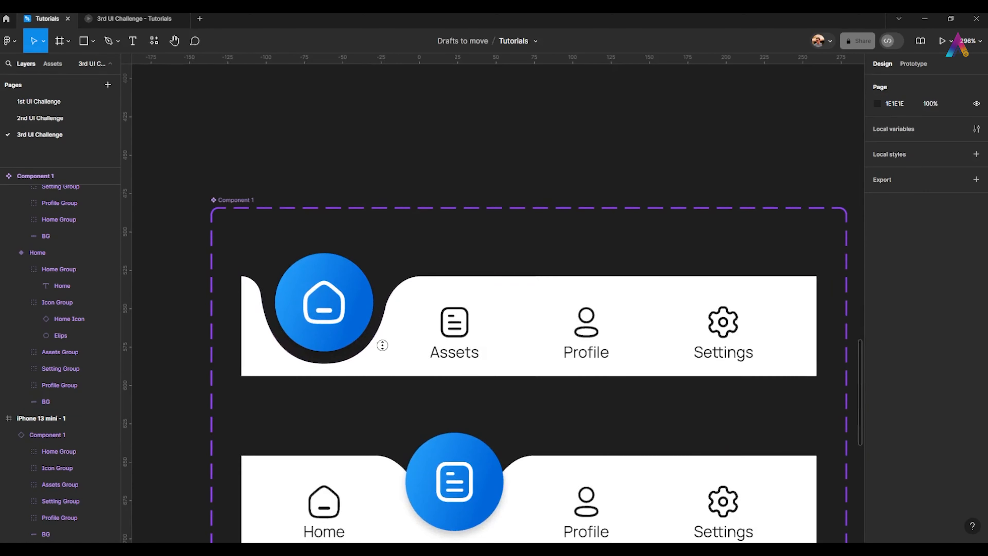
pyautogui.click(395, 366)
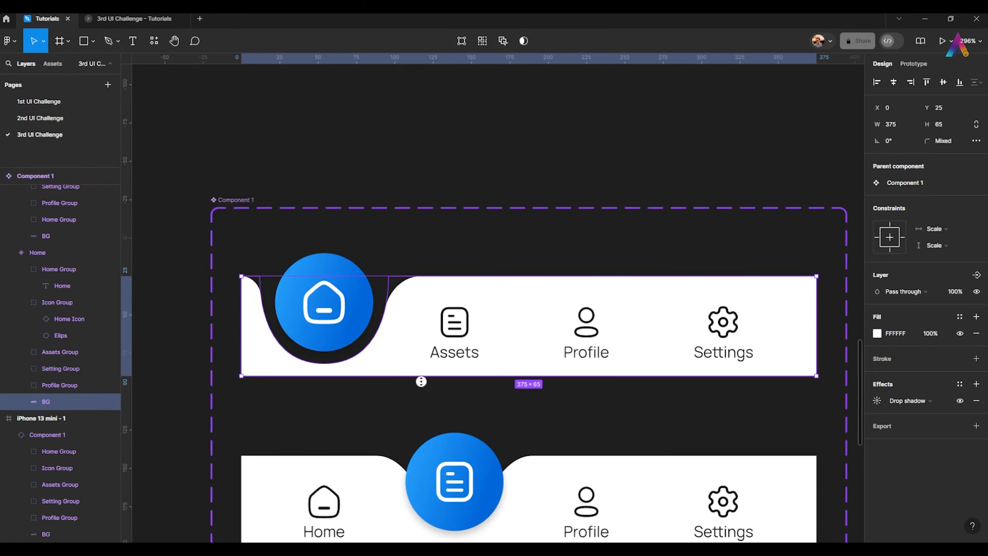
pyautogui.scroll(-3, 418, 381)
pyautogui.scroll(2, 374, 366)
pyautogui.click(335, 350)
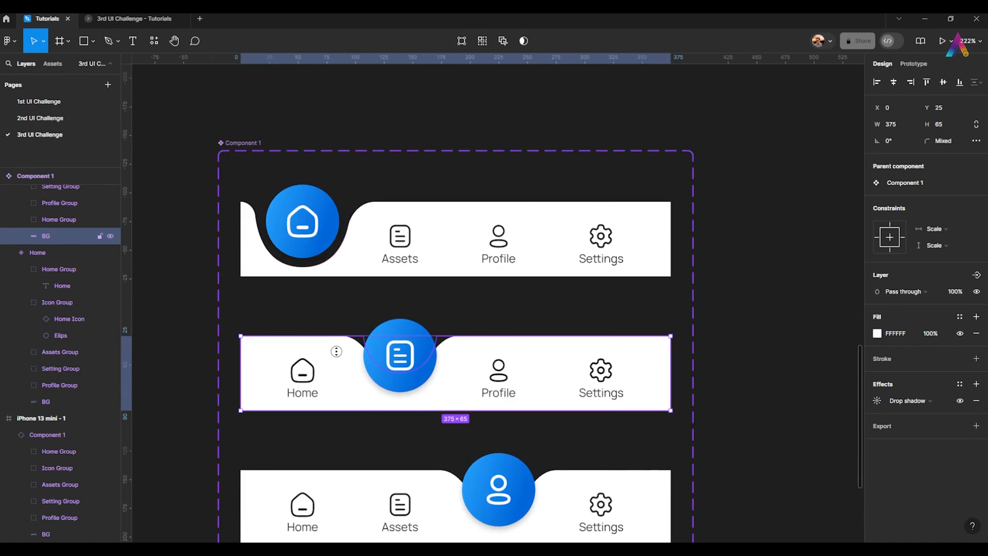
pyautogui.hotkey('ctrl', 'v')
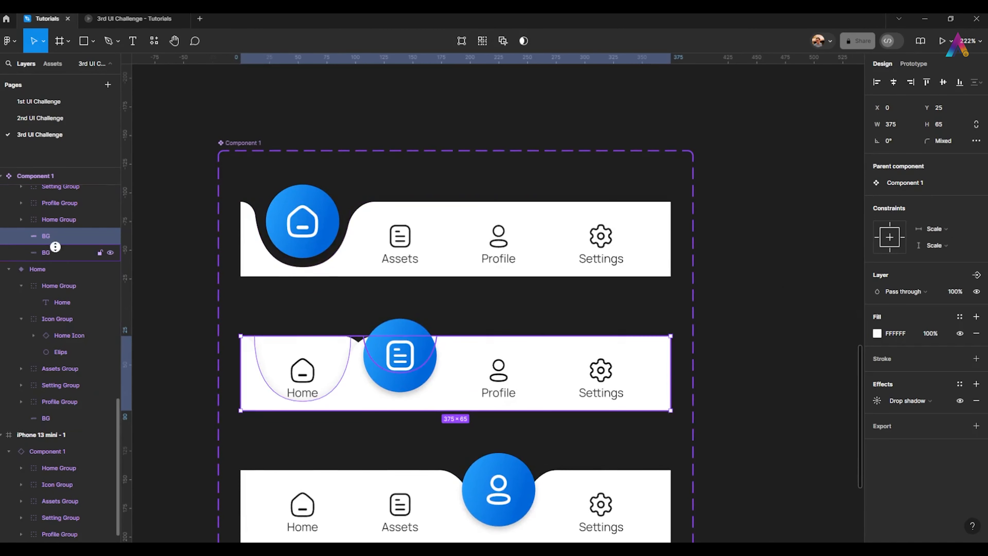
pyautogui.click(56, 255)
pyautogui.press('Delete')
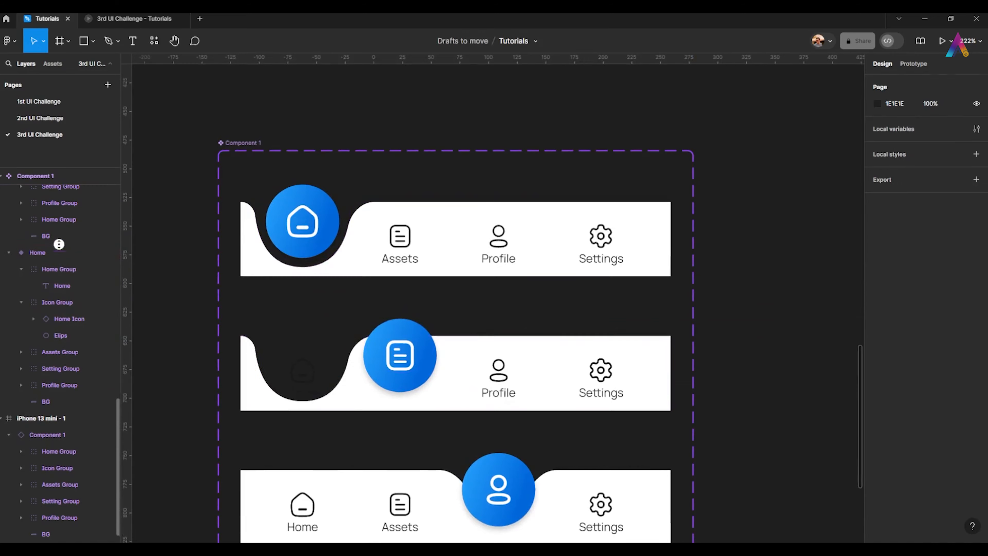
# Step: Move the three notch points of the Assets variant's BG under the Assets icon, centred at X 139
pyautogui.click(64, 235)
pyautogui.scroll(4, 272, 344)
pyautogui.scroll(-1, 224, 322)
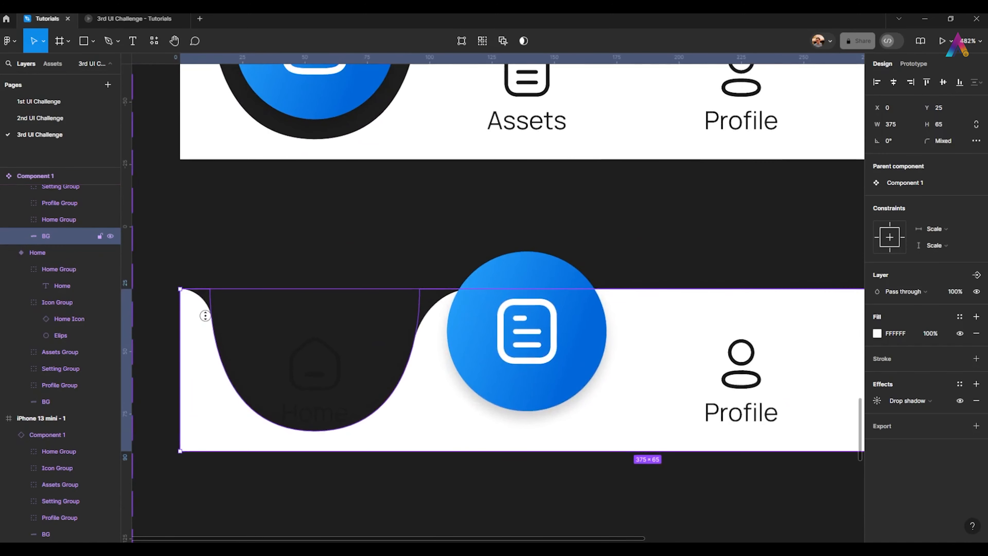
pyautogui.doubleClick(203, 314)
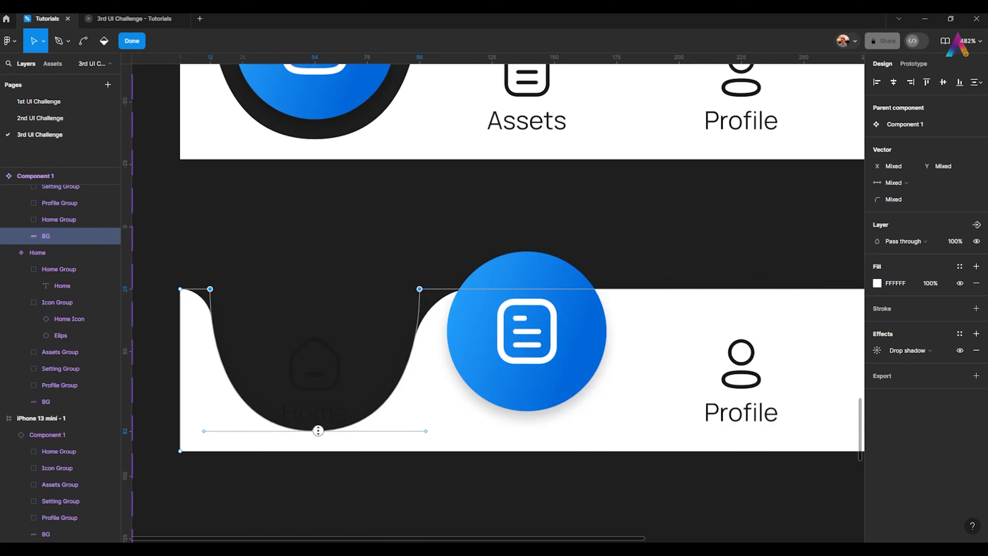
pyautogui.moveTo(315, 430); pyautogui.dragTo(526, 419)
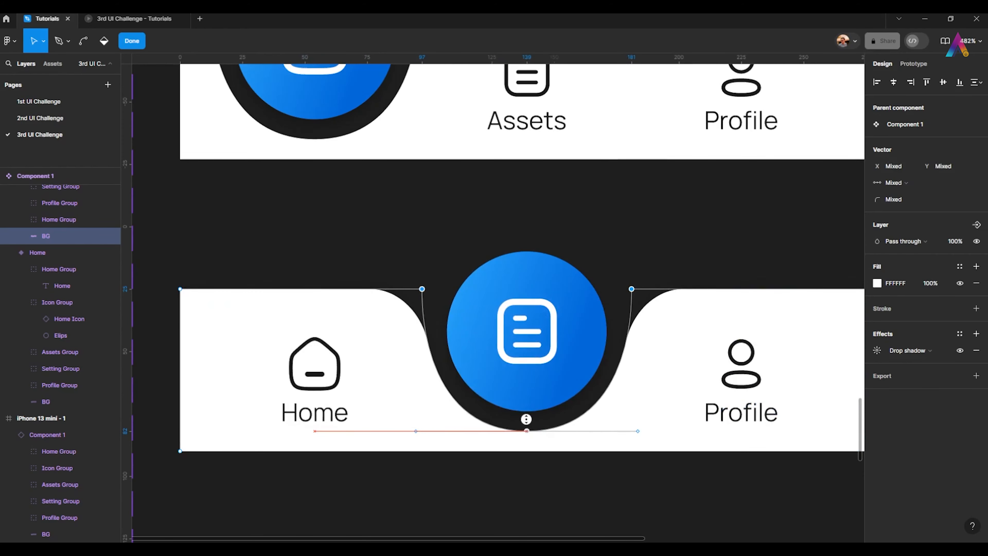
pyautogui.scroll(-6, 320, 360)
pyautogui.press('Escape')
# Step: Replace the Profile variant's BG with a copy of the reshaped Home BG
pyautogui.keyDown('ctrl'); pyautogui.click(326, 385); pyautogui.keyUp('ctrl')
pyautogui.scroll(2, 322, 388)
pyautogui.hotkey('ctrl', 'v')
pyautogui.scroll(2, 311, 389)
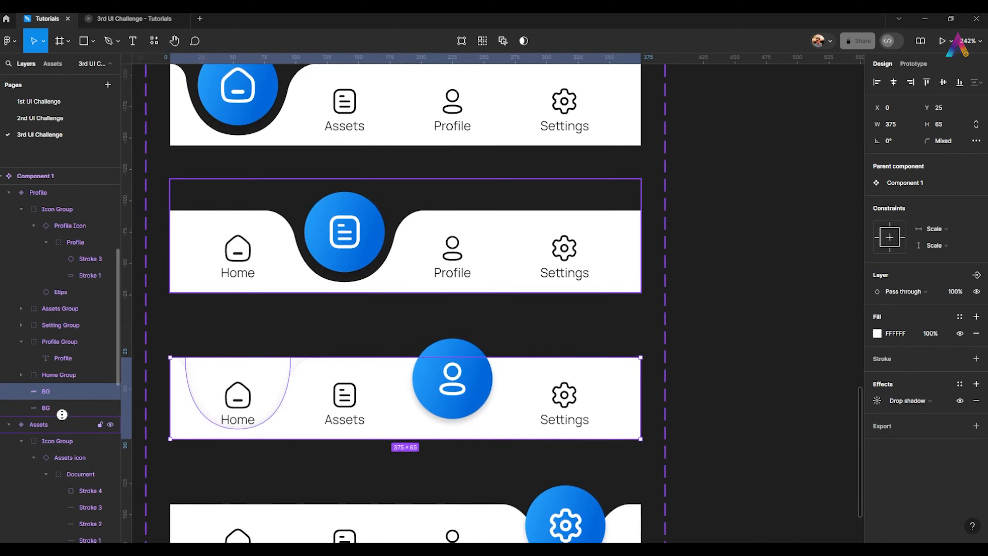
pyautogui.click(62, 408)
pyautogui.press('Delete')
# Step: Move the three notch points of the Profile variant's BG under the Profile icon, centred at about X 225.5
pyautogui.scroll(2, 204, 393)
pyautogui.doubleClick(174, 335)
pyautogui.moveTo(342, 450); pyautogui.dragTo(467, 450)
pyautogui.hotkey('ctrl', 'z')
pyautogui.keyDown('shift'); pyautogui.click(343, 334); pyautogui.keyUp('shift')
pyautogui.moveTo(258, 450); pyautogui.dragTo(592, 439)
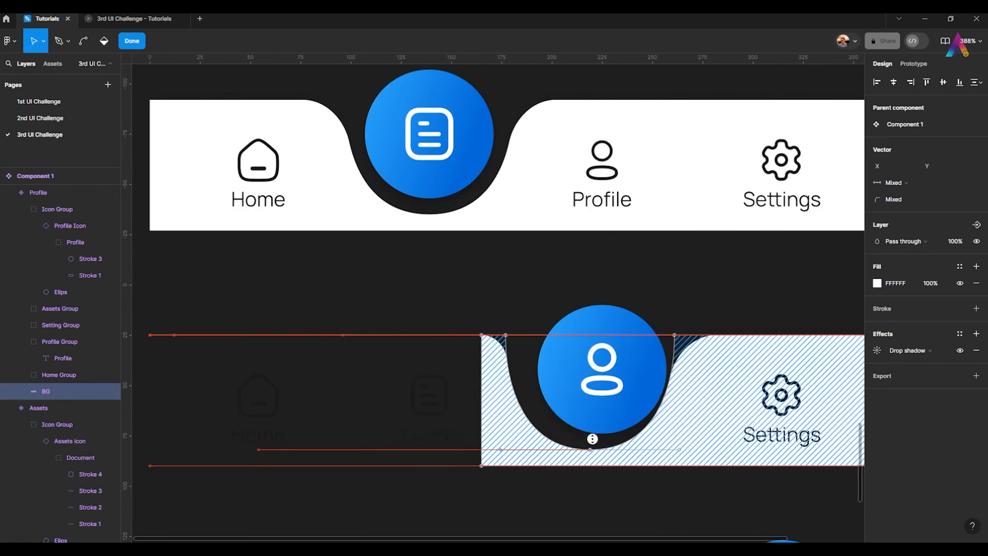
pyautogui.hotkey('ctrl', 'z')
pyautogui.moveTo(258, 449); pyautogui.dragTo(602, 447)
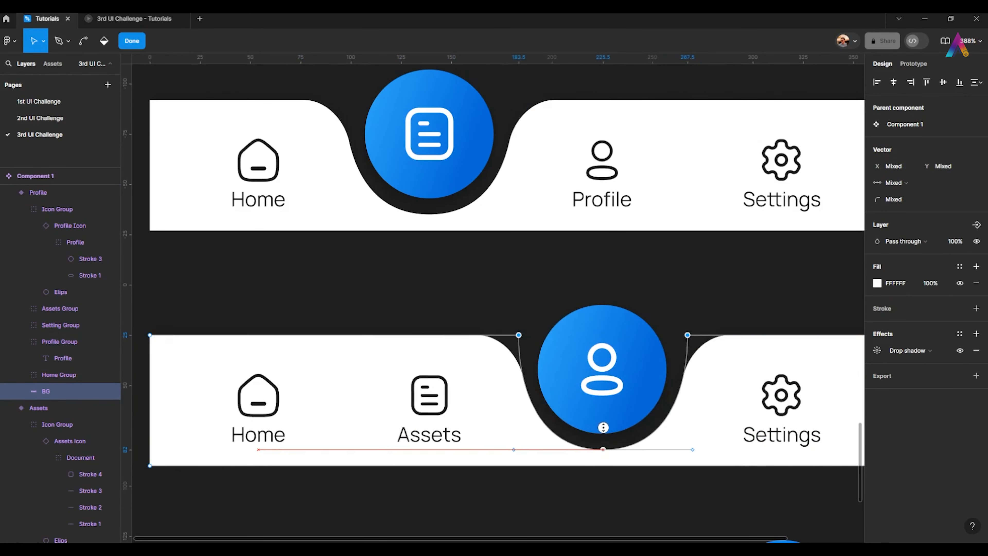
# Step: Replace the Settings variant's BG with a copy of the reshaped Home BG
pyautogui.scroll(-5, 602, 447)
pyautogui.click(69, 395)
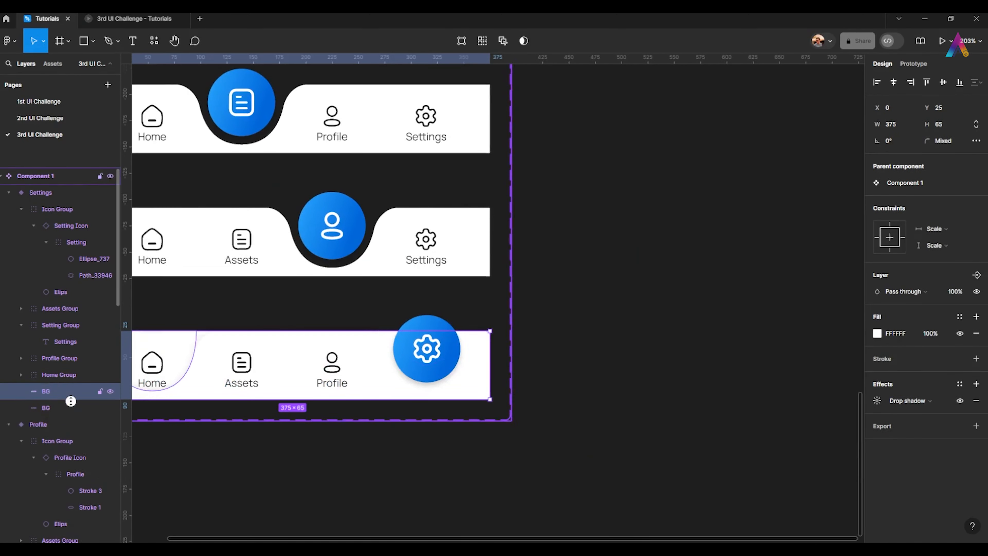
pyautogui.press('Delete')
# Step: Move the three notch points of the Settings variant's BG under the Settings icon, centred at about X 315, and finish editing the vector
pyautogui.scroll(2, 241, 353)
pyautogui.click(240, 353)
pyautogui.doubleClick(240, 353)
pyautogui.keyDown('shift'); pyautogui.click(377, 304); pyautogui.keyUp('shift')
pyautogui.moveTo(306, 397); pyautogui.dragTo(623, 376)
pyautogui.scroll(-1, 622, 375)
pyautogui.scroll(-4, 622, 377)
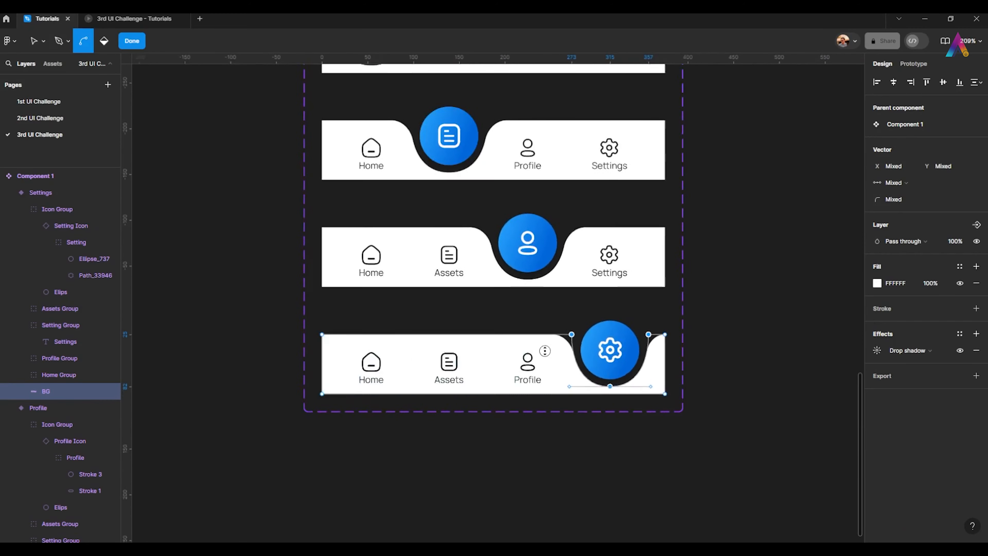
pyautogui.click(136, 45)
pyautogui.click(181, 152)
# Step: Go to the running prototype preview and switch the navigation bar to the Home tab
pyautogui.scroll(-3, 182, 152)
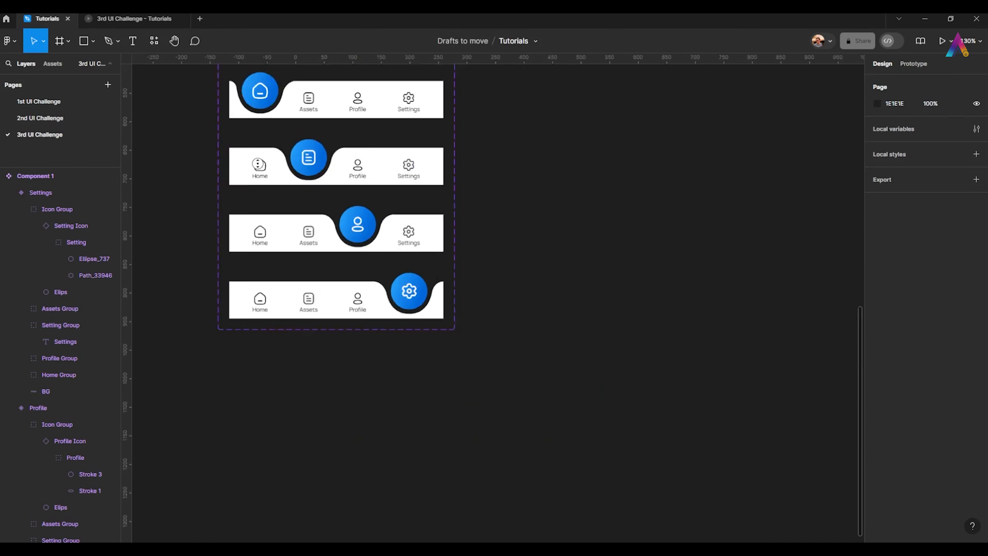
pyautogui.scroll(5, 278, 130)
pyautogui.scroll(4, 297, 329)
pyautogui.click(134, 18)
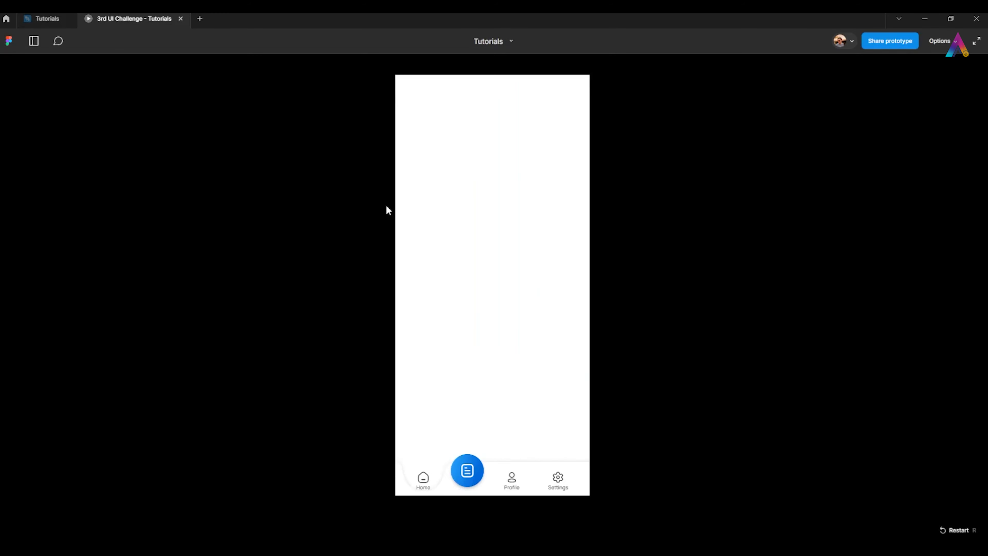
pyautogui.click(452, 483)
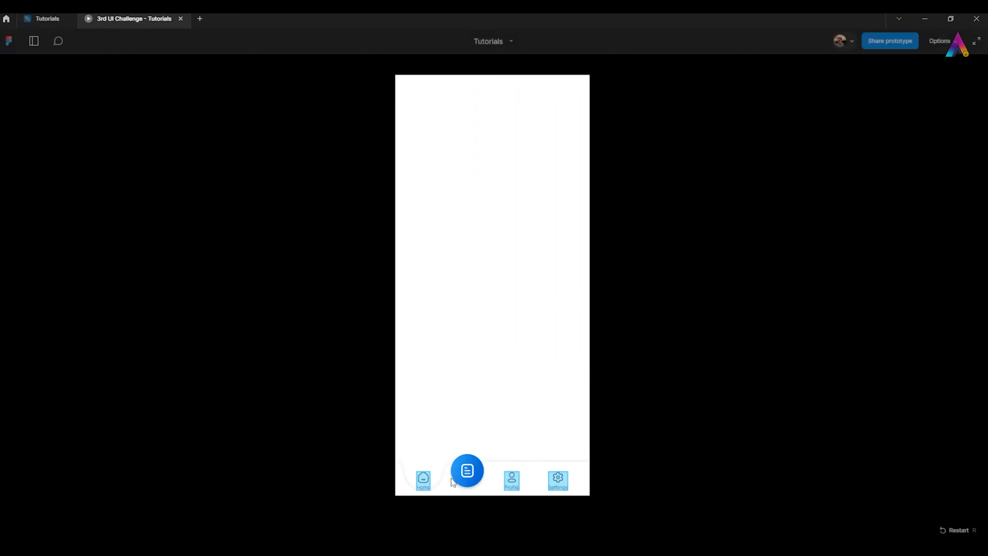
pyautogui.click(424, 481)
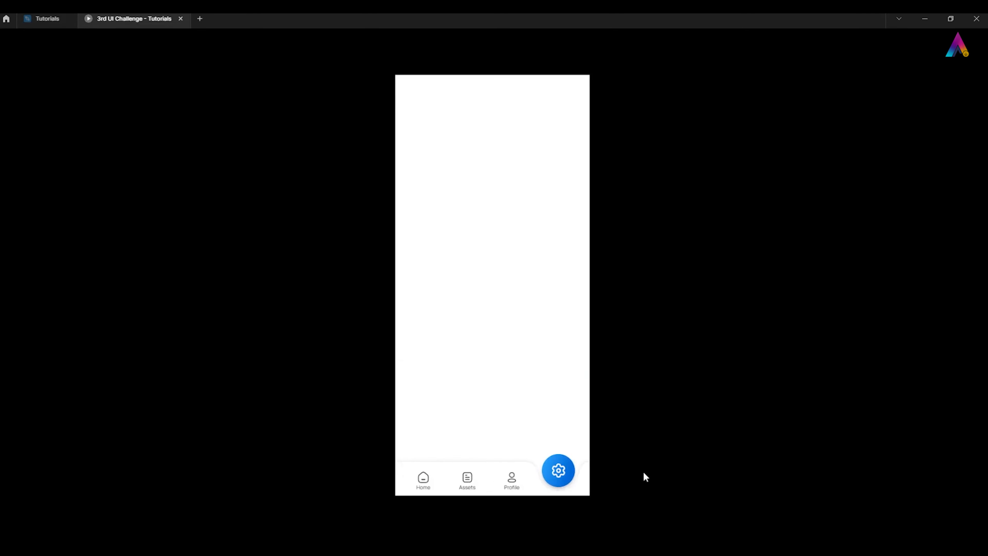
# Step: Set the preview zoom to fill the screen and switch through the Profile, Assets, Home and Settings tabs to test the notch animation
pyautogui.press('z')
pyautogui.press('z')
pyautogui.click(511, 492)
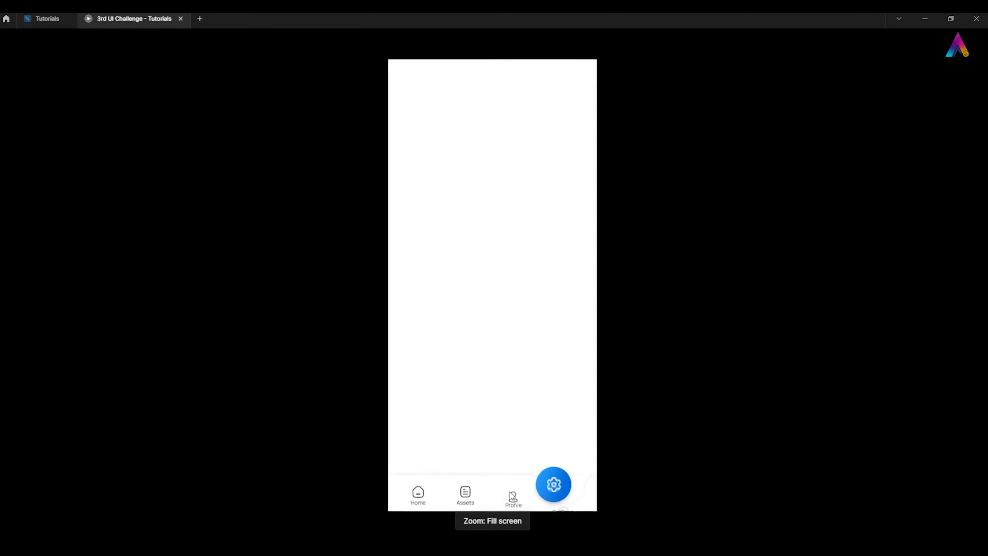
pyautogui.click(458, 494)
pyautogui.click(420, 494)
pyautogui.click(467, 496)
pyautogui.click(514, 492)
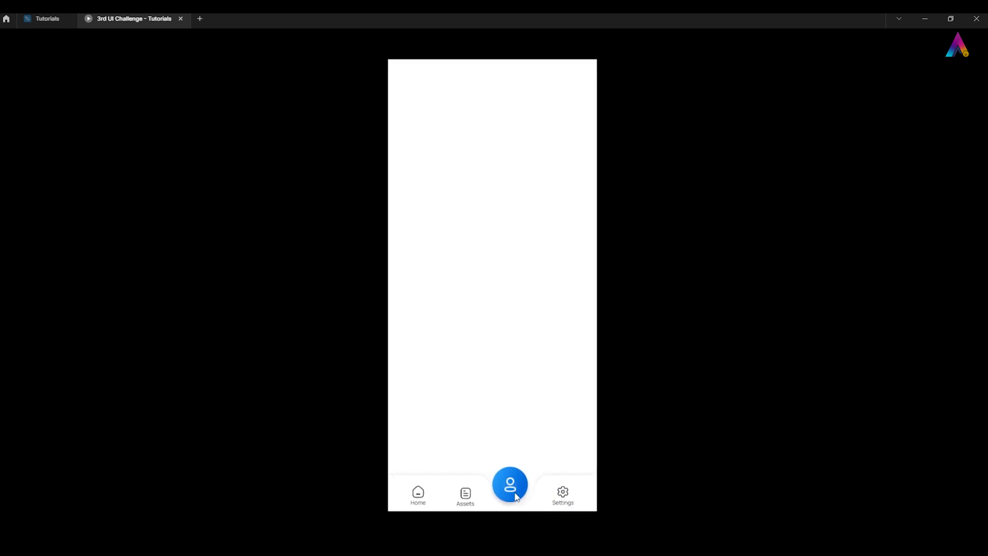
pyautogui.click(563, 496)
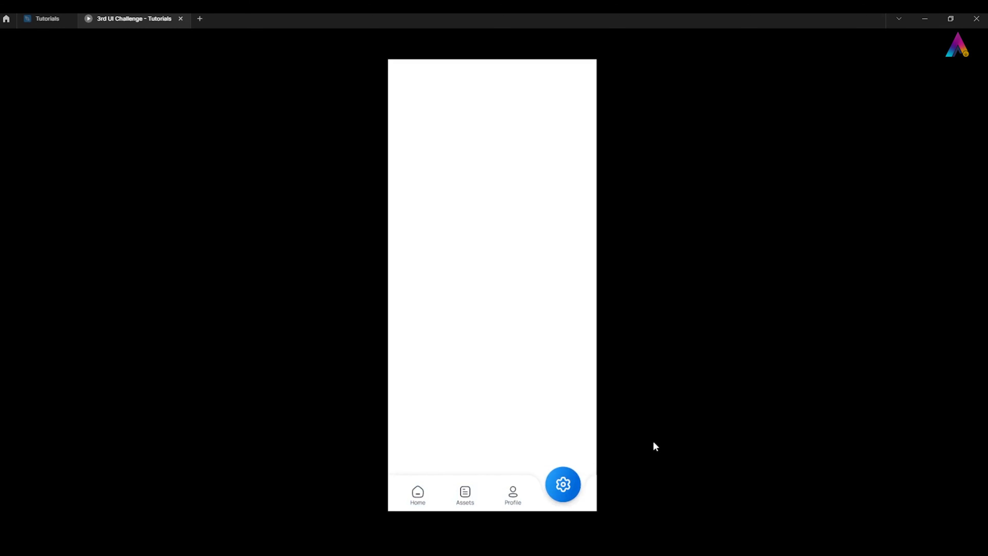